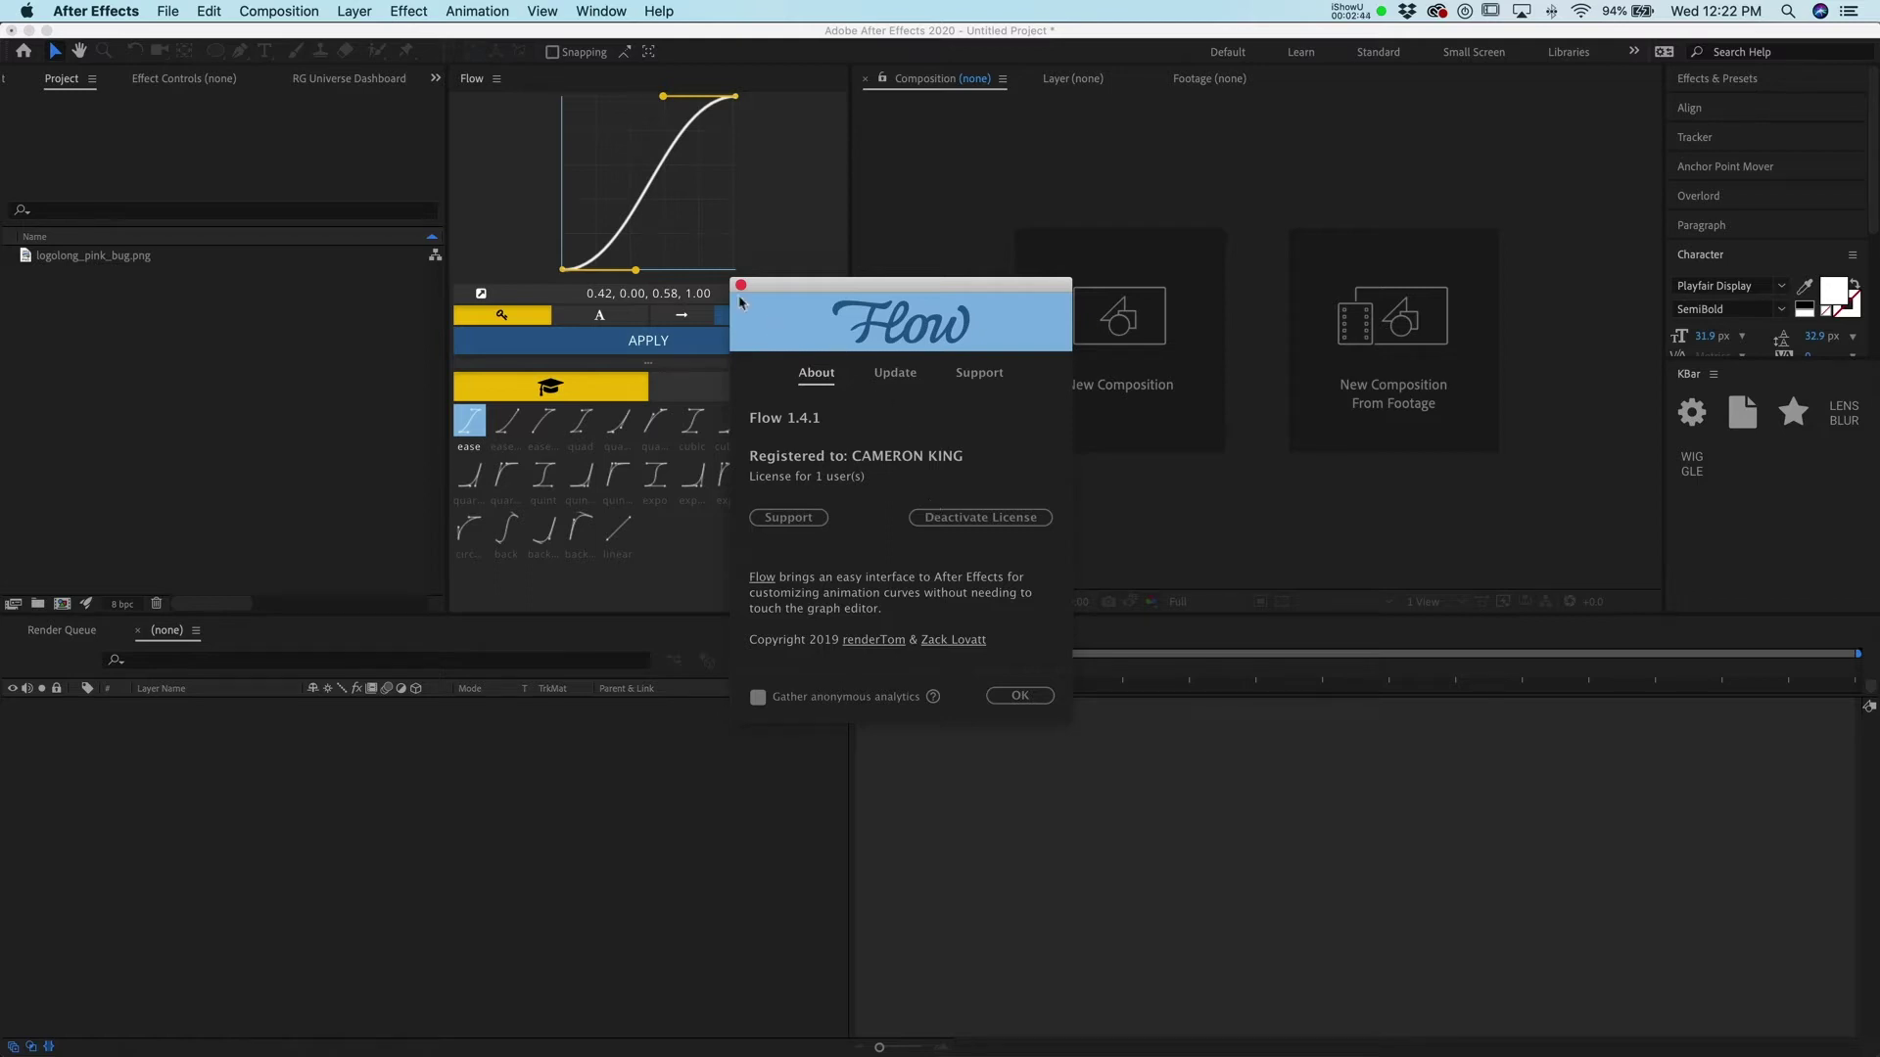
- Close the Flow about window
{"action": "left_click_drag", "start_coordinate": [759, 291], "coordinate": [792, 166]}
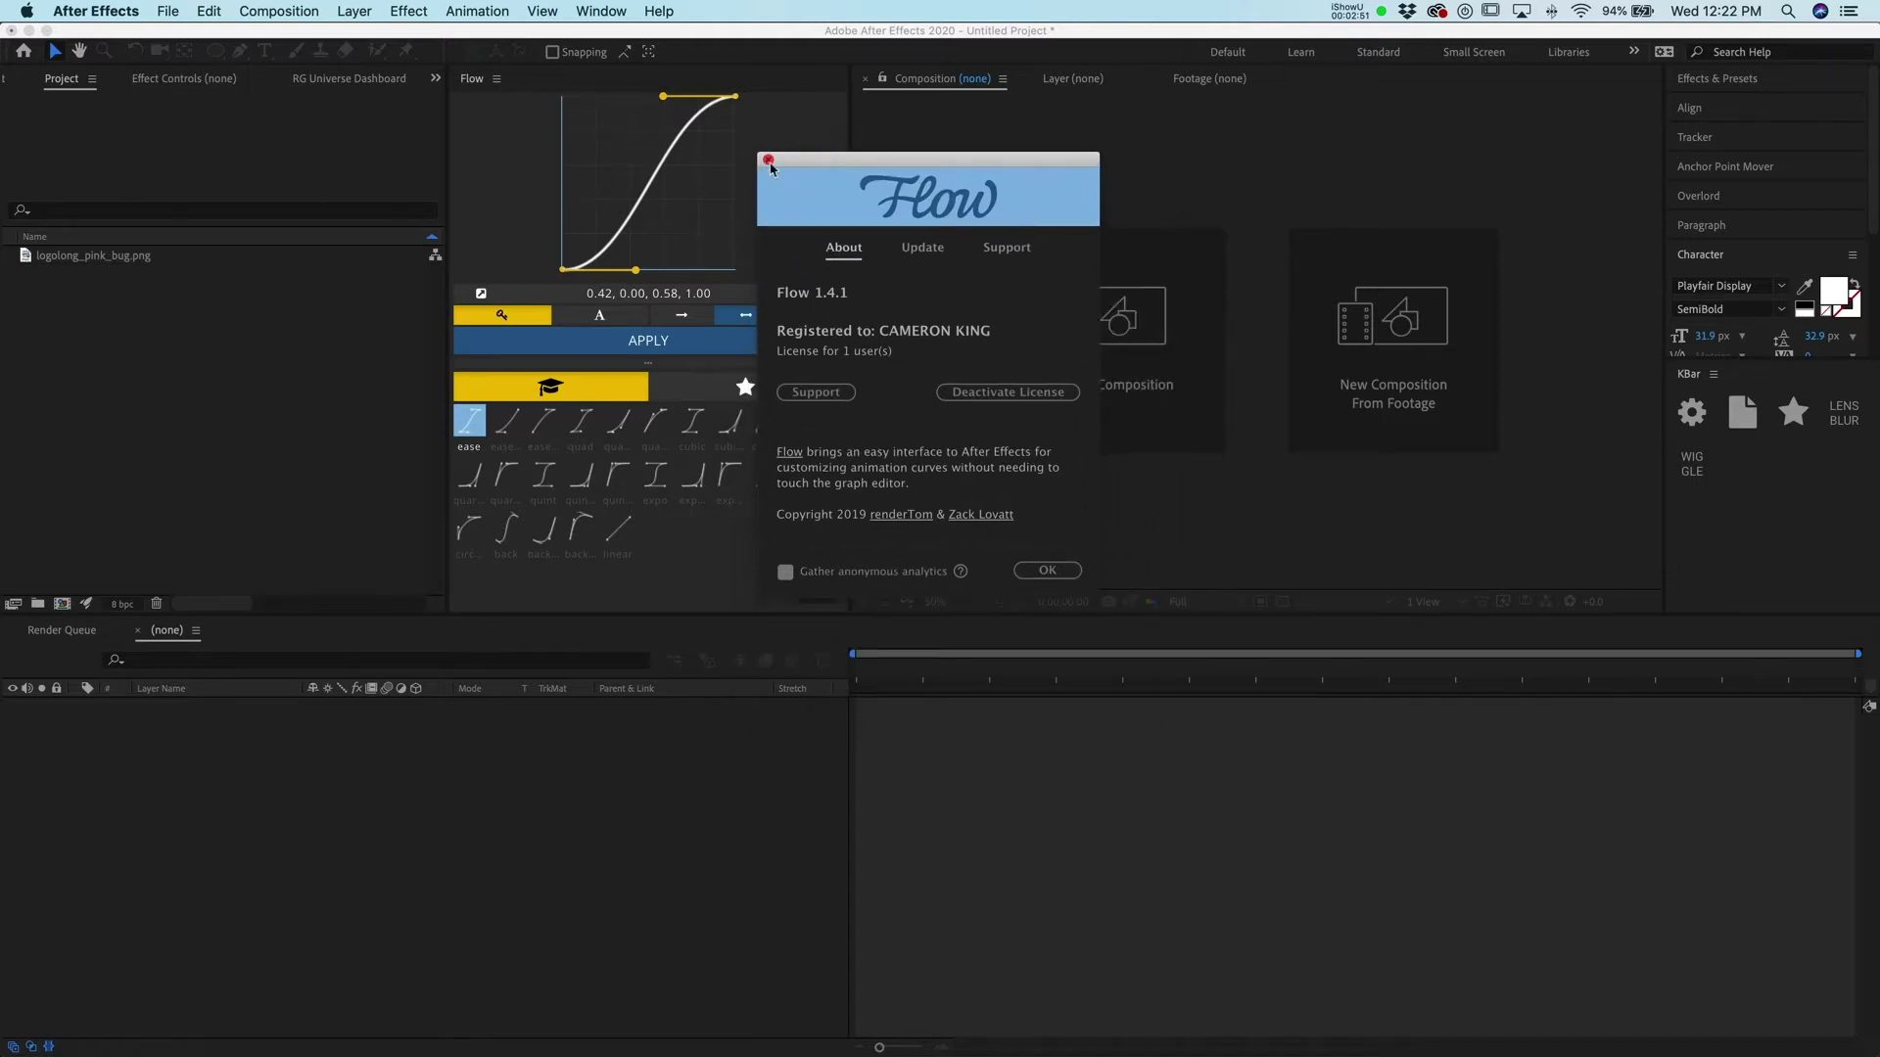
{"action": "left_click", "coordinate": [769, 160]}
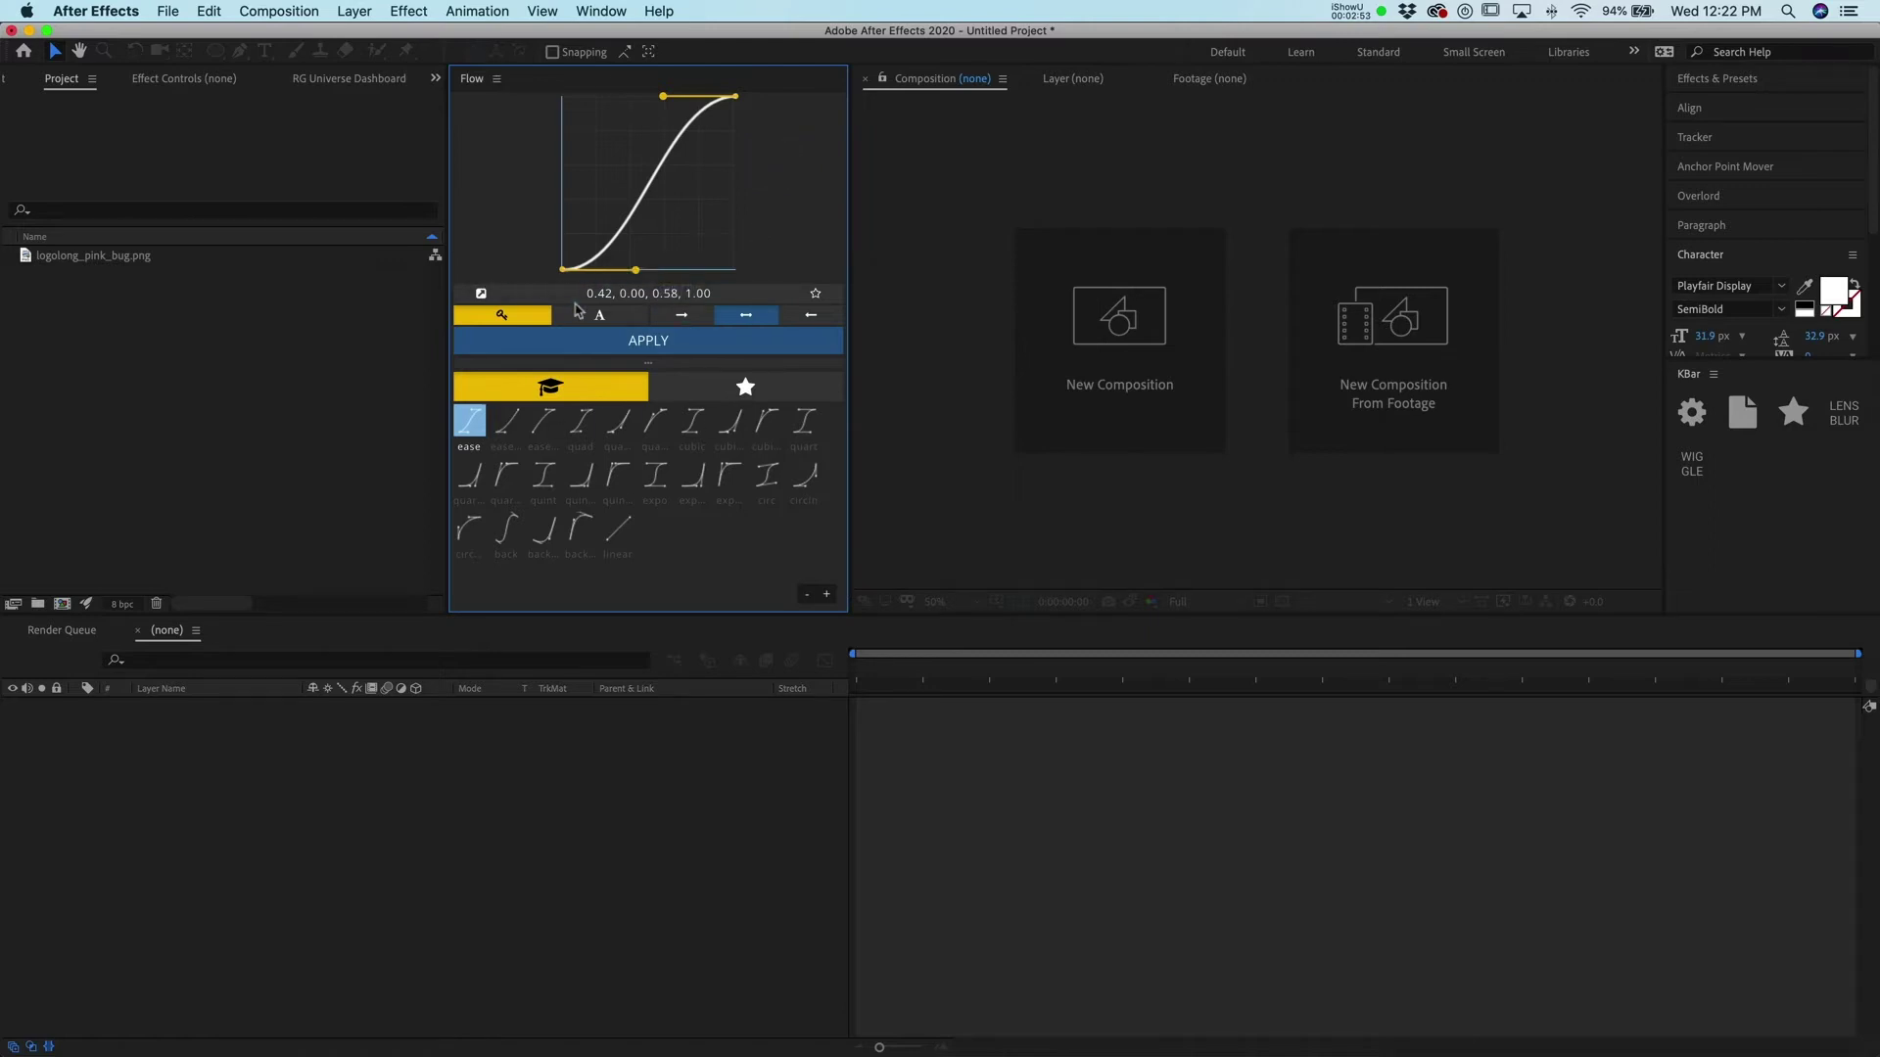
- Reshape the Flow easing curve with both handles to values 0.54, 0.02, 0.44, 0.98
{"action": "mouse_move", "coordinate": [675, 104]}
{"action": "left_mouse_down"}
{"action": "mouse_move", "coordinate": [650, 104]}
{"action": "mouse_move", "coordinate": [646, 208]}
{"action": "mouse_move", "coordinate": [655, 103]}
{"action": "mouse_move", "coordinate": [585, 172]}
{"action": "mouse_move", "coordinate": [668, 224]}
{"action": "mouse_move", "coordinate": [602, 114]}
{"action": "mouse_move", "coordinate": [639, 99]}
{"action": "left_mouse_up"}
{"action": "left_click", "coordinate": [808, 639]}
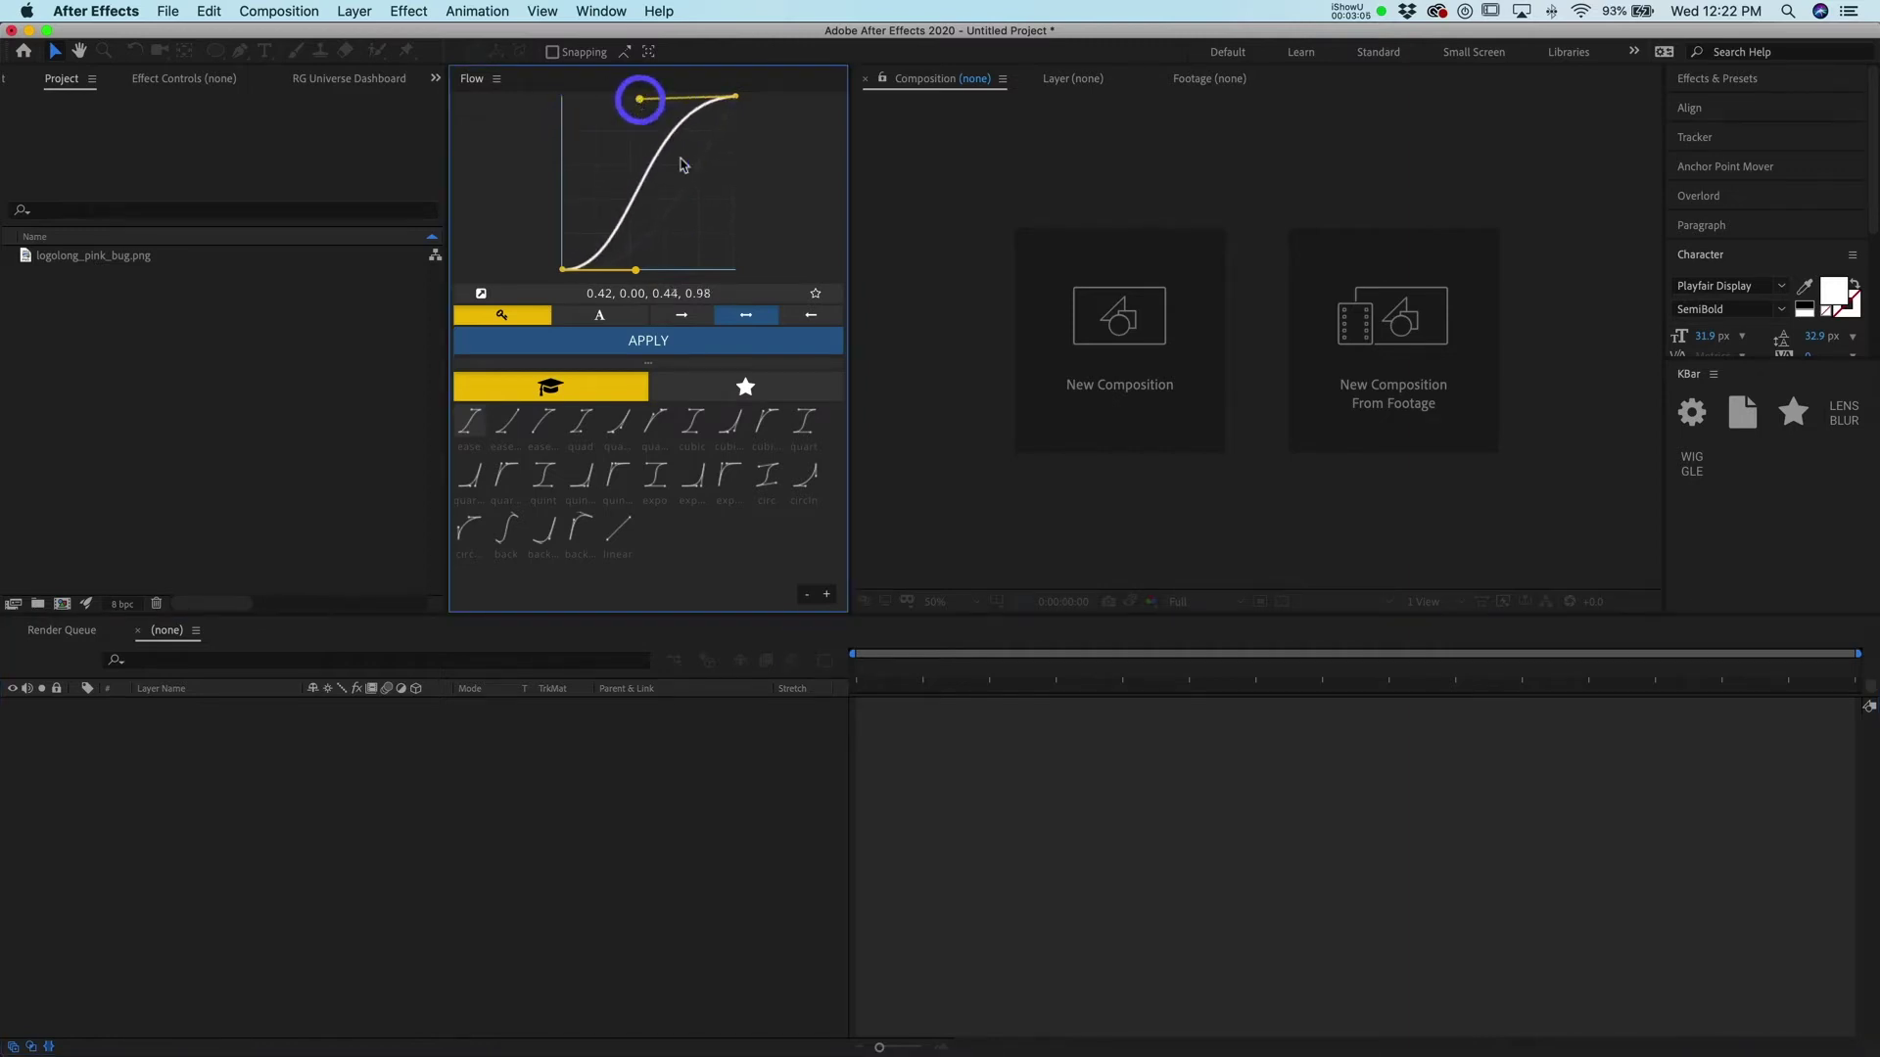
{"action": "left_click", "coordinate": [825, 667]}
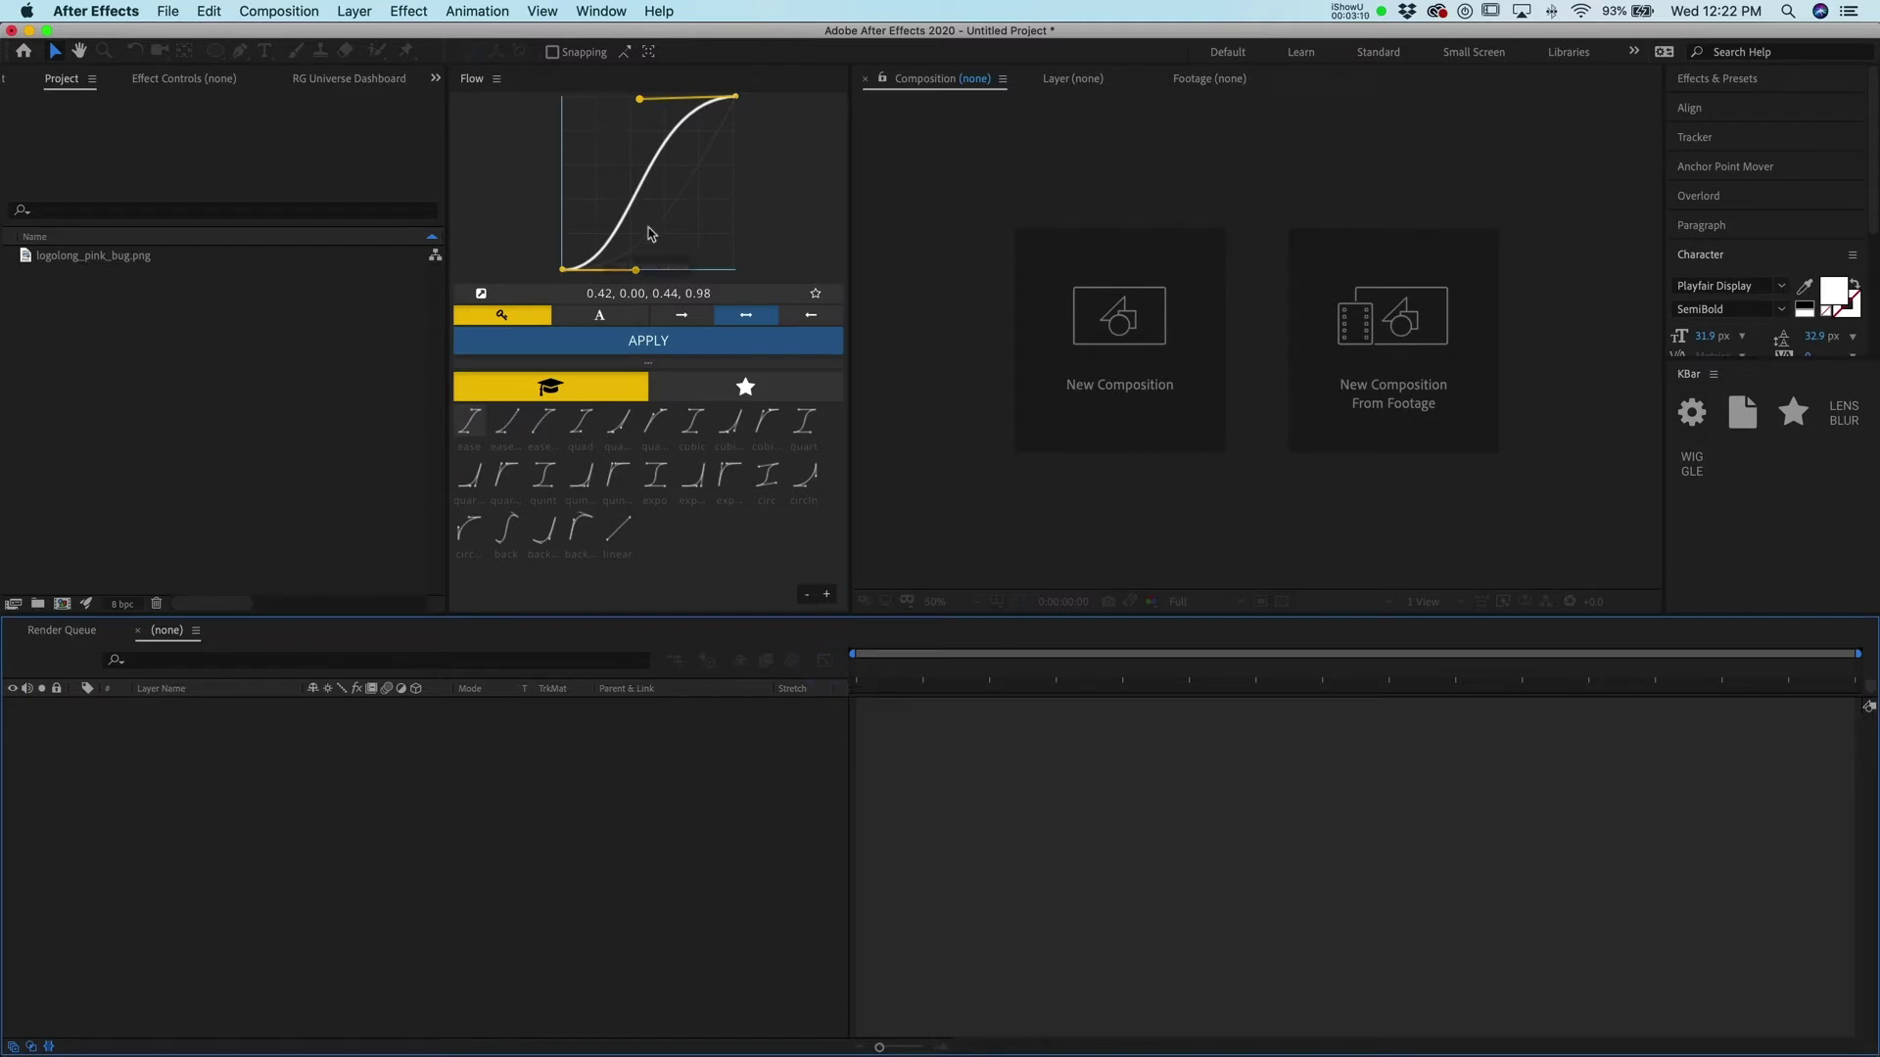
{"action": "left_click_drag", "start_coordinate": [634, 268], "coordinate": [623, 272]}
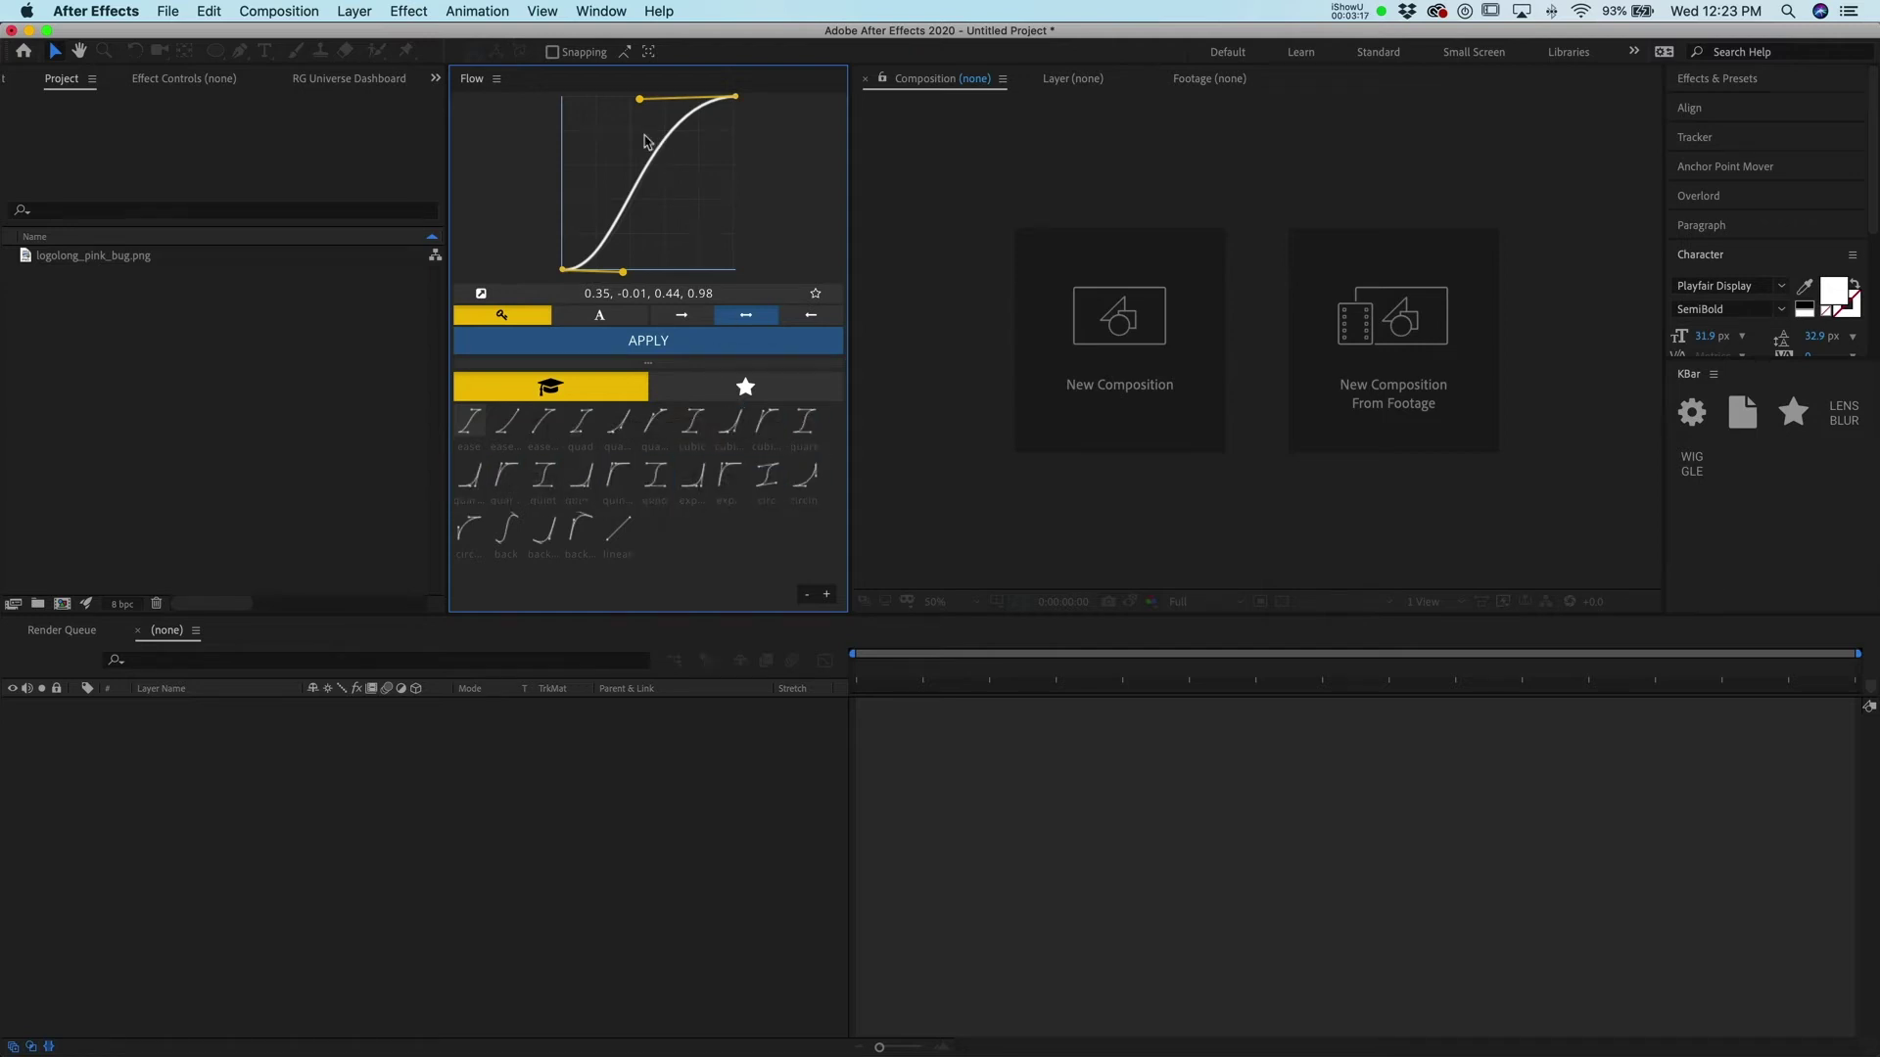
{"action": "left_click_drag", "start_coordinate": [624, 275], "coordinate": [656, 266]}
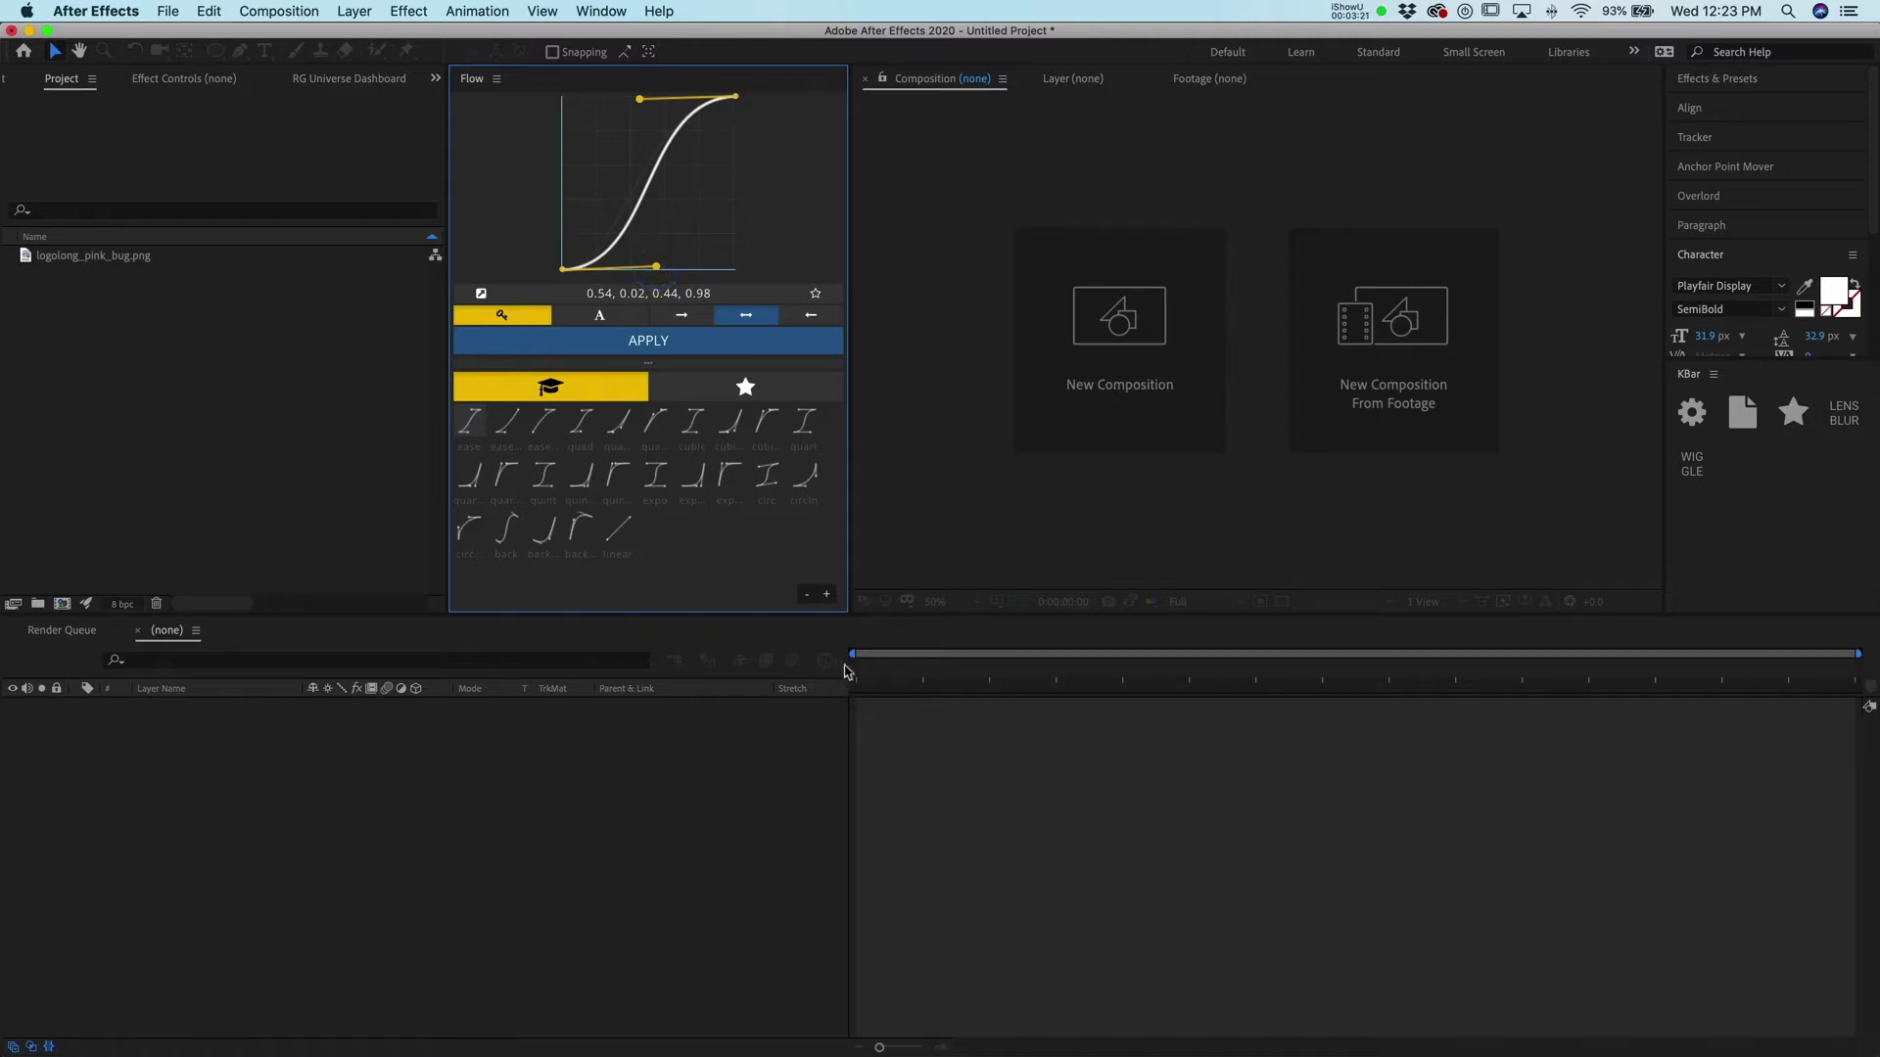
{"action": "left_click", "coordinate": [962, 763]}
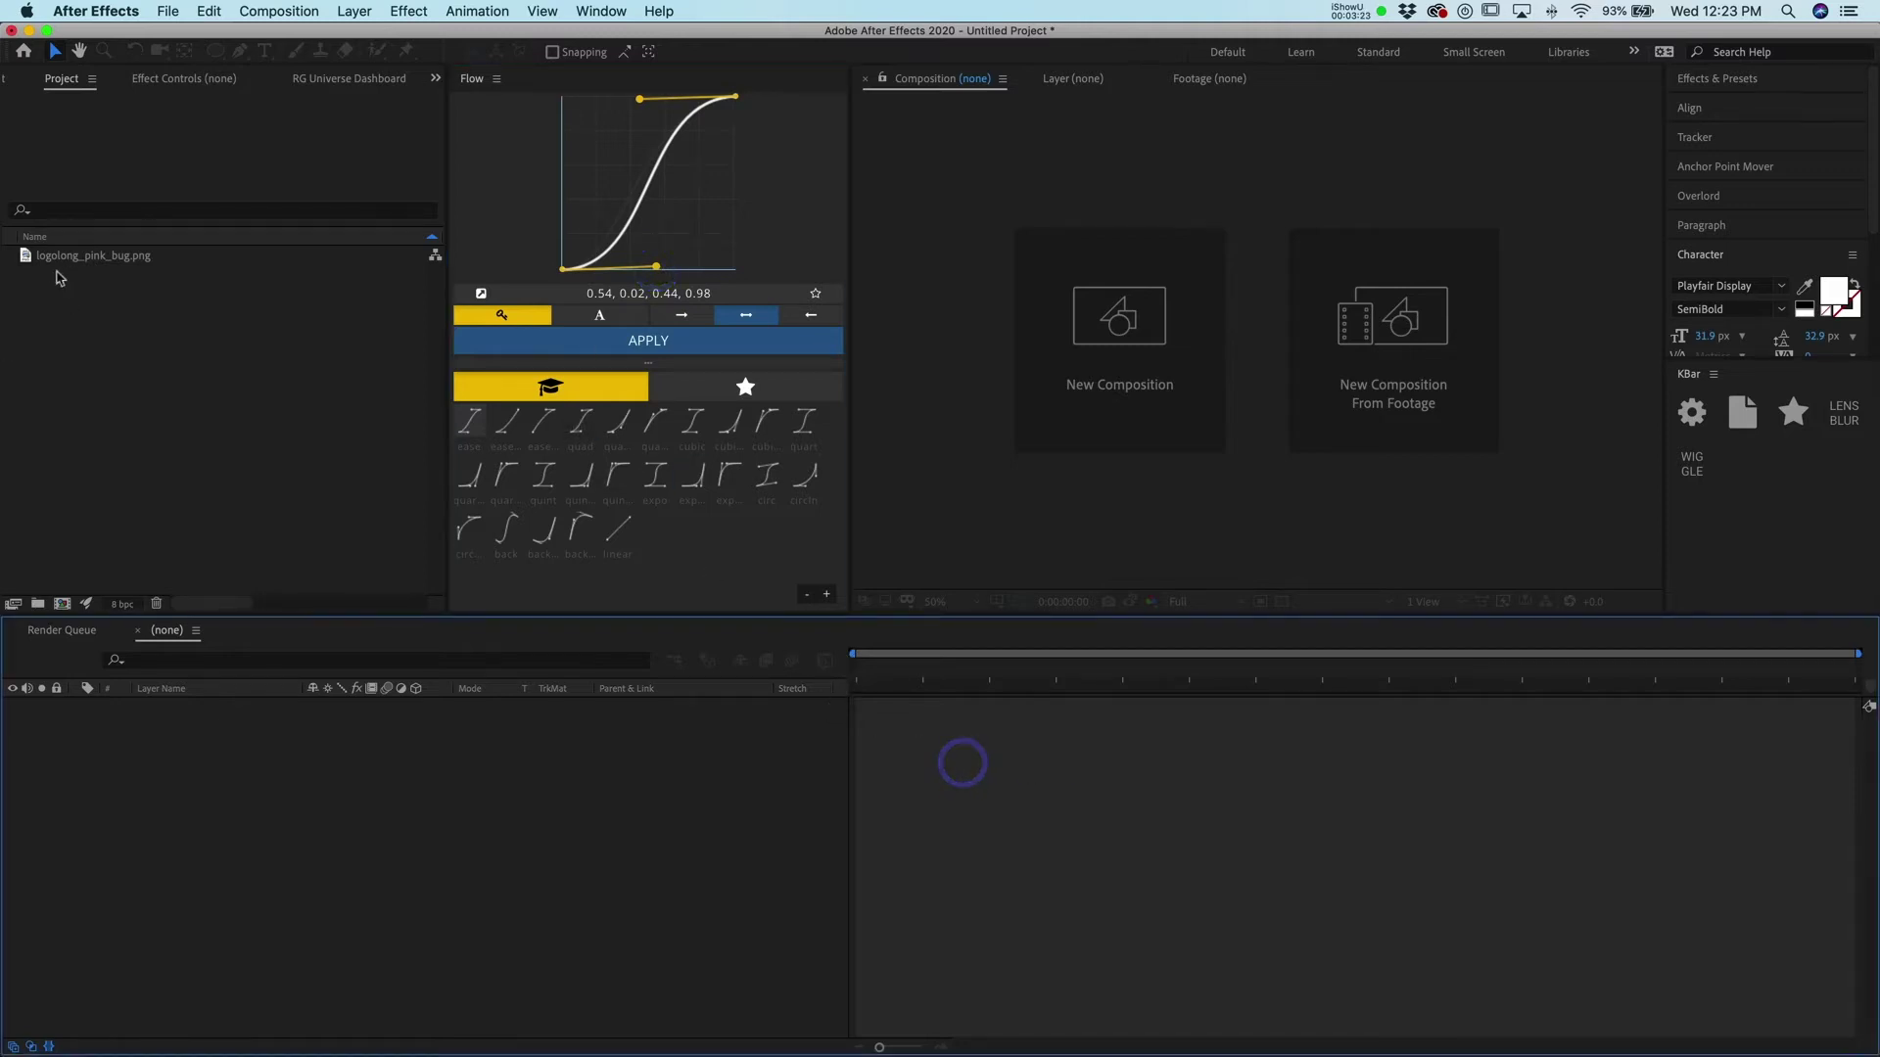
- Create a new 1920 x 1080 px composition at 23.976 fps, named Comp 1, lasting 0:00:32:08
{"action": "left_click", "coordinate": [307, 482]}
{"action": "left_click", "coordinate": [63, 603]}
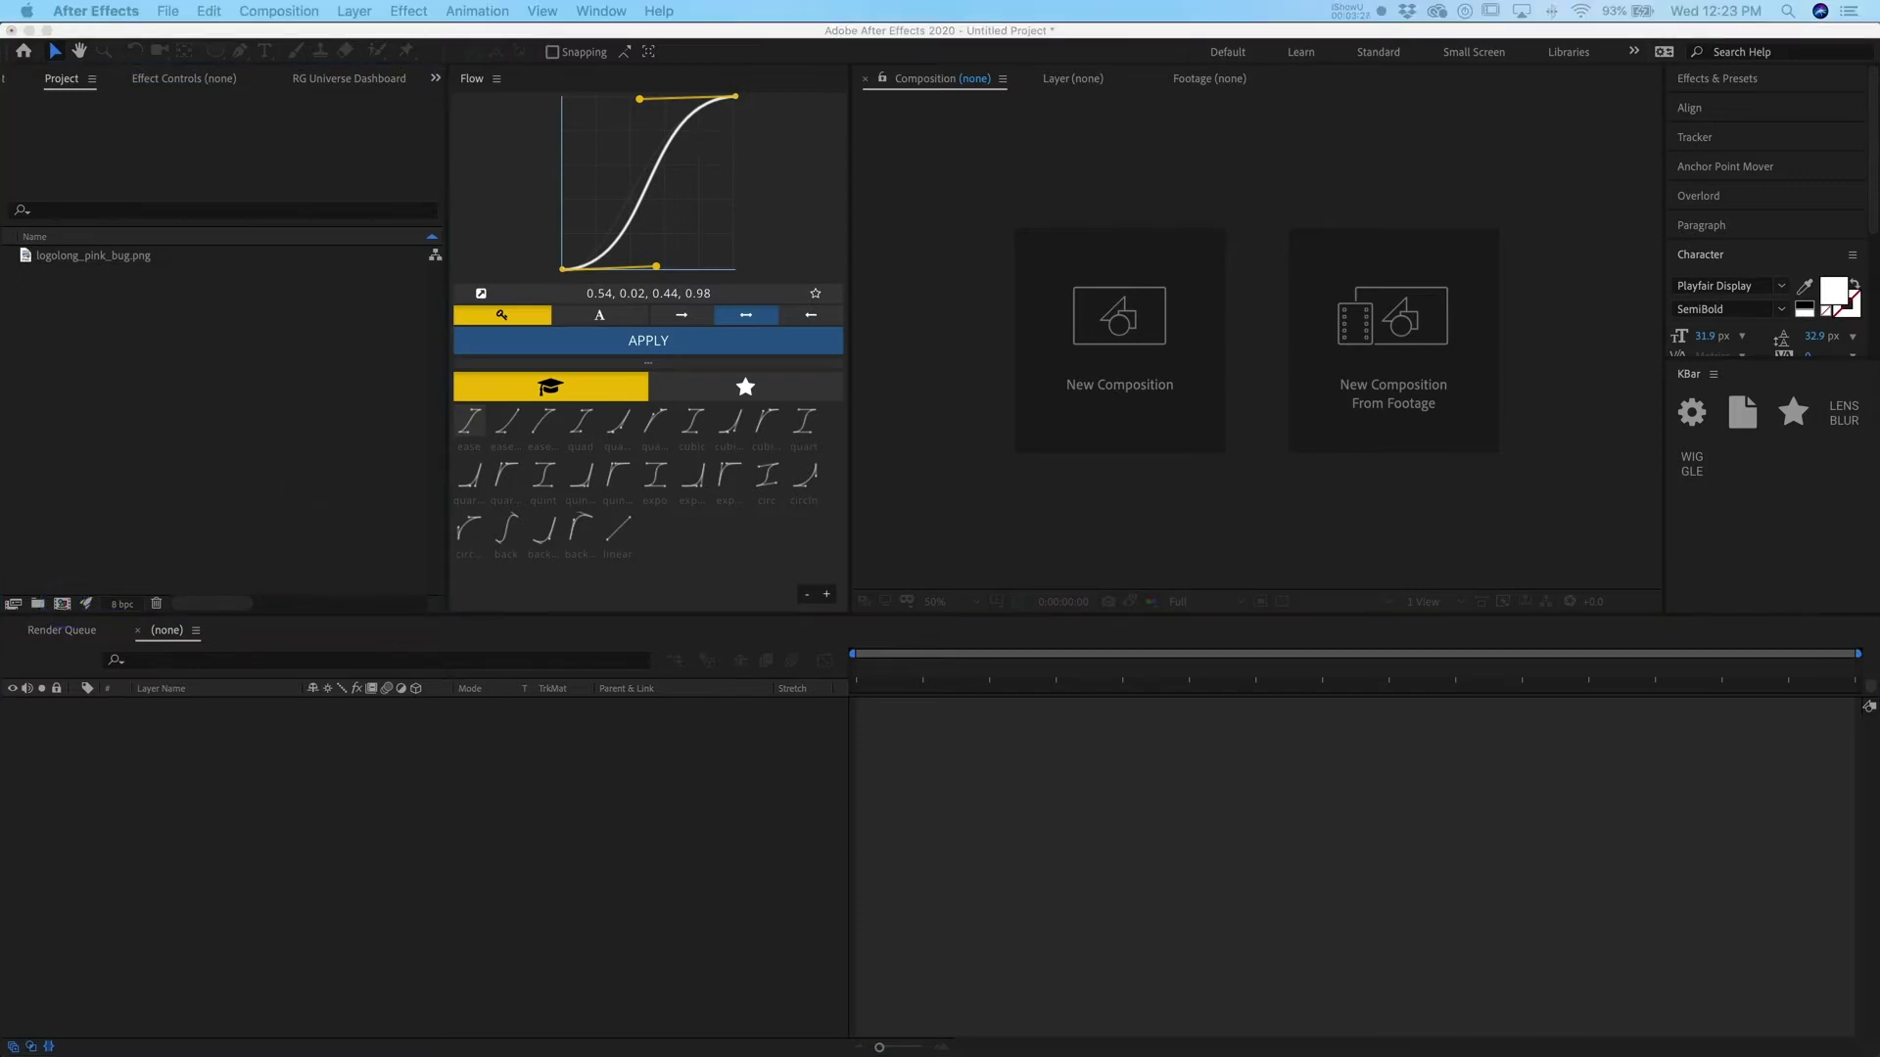
{"action": "left_click", "coordinate": [750, 182]}
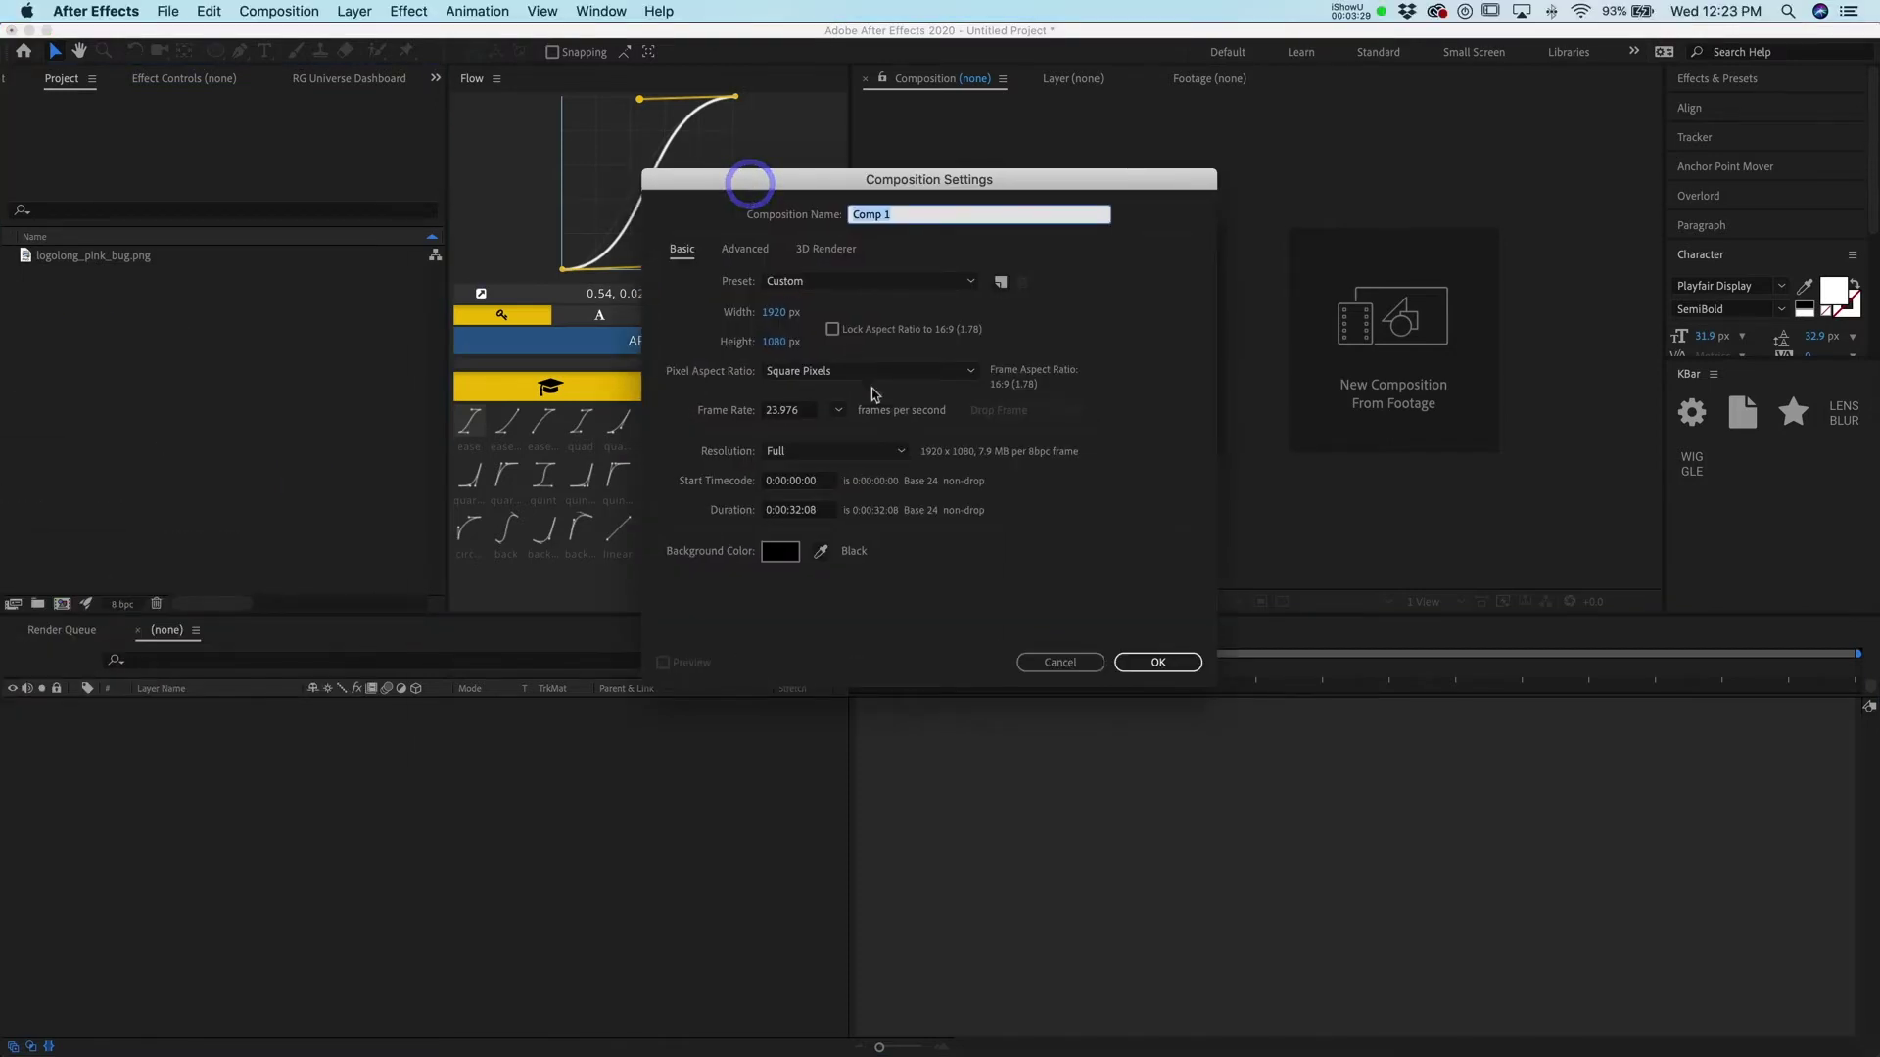
{"action": "left_click", "coordinate": [1166, 669]}
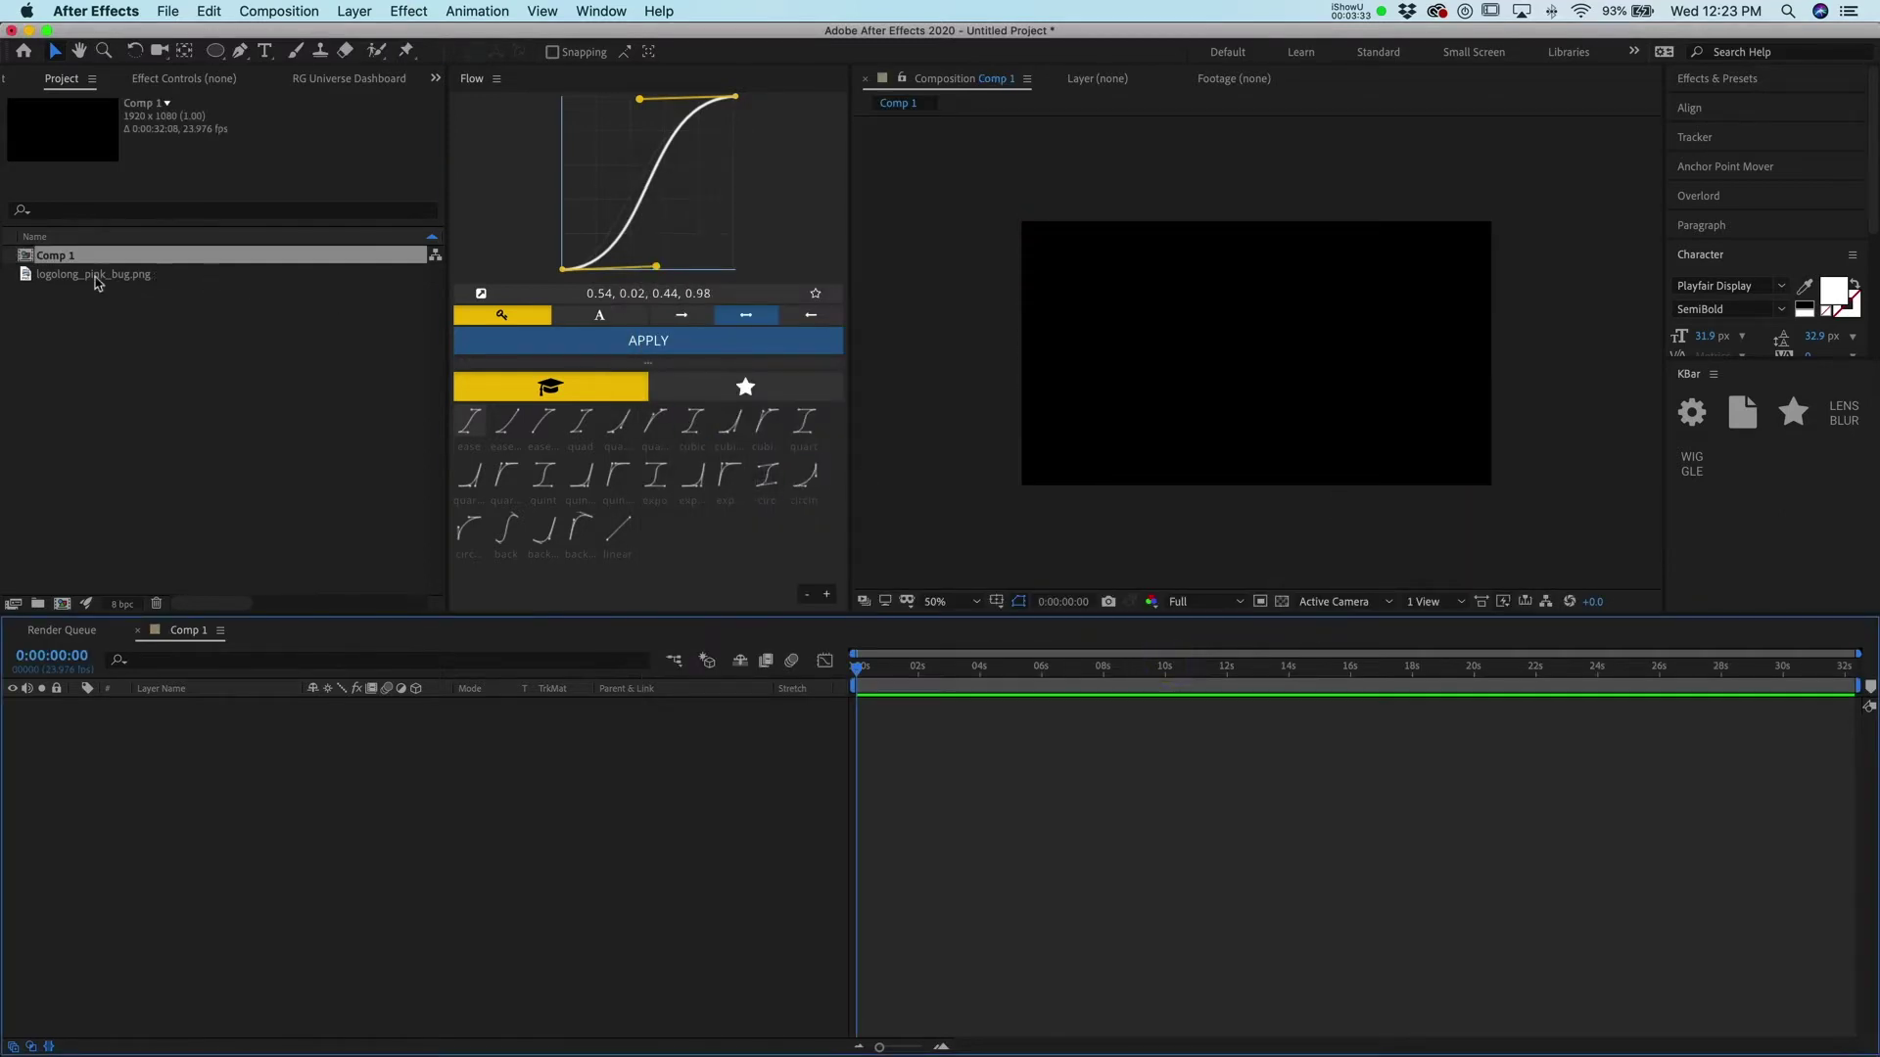
- Place logolong_pink_bug.png from the project footage into Comp 1
{"action": "left_click", "coordinate": [93, 277]}
{"action": "left_click_drag", "start_coordinate": [49, 284], "coordinate": [1235, 355]}
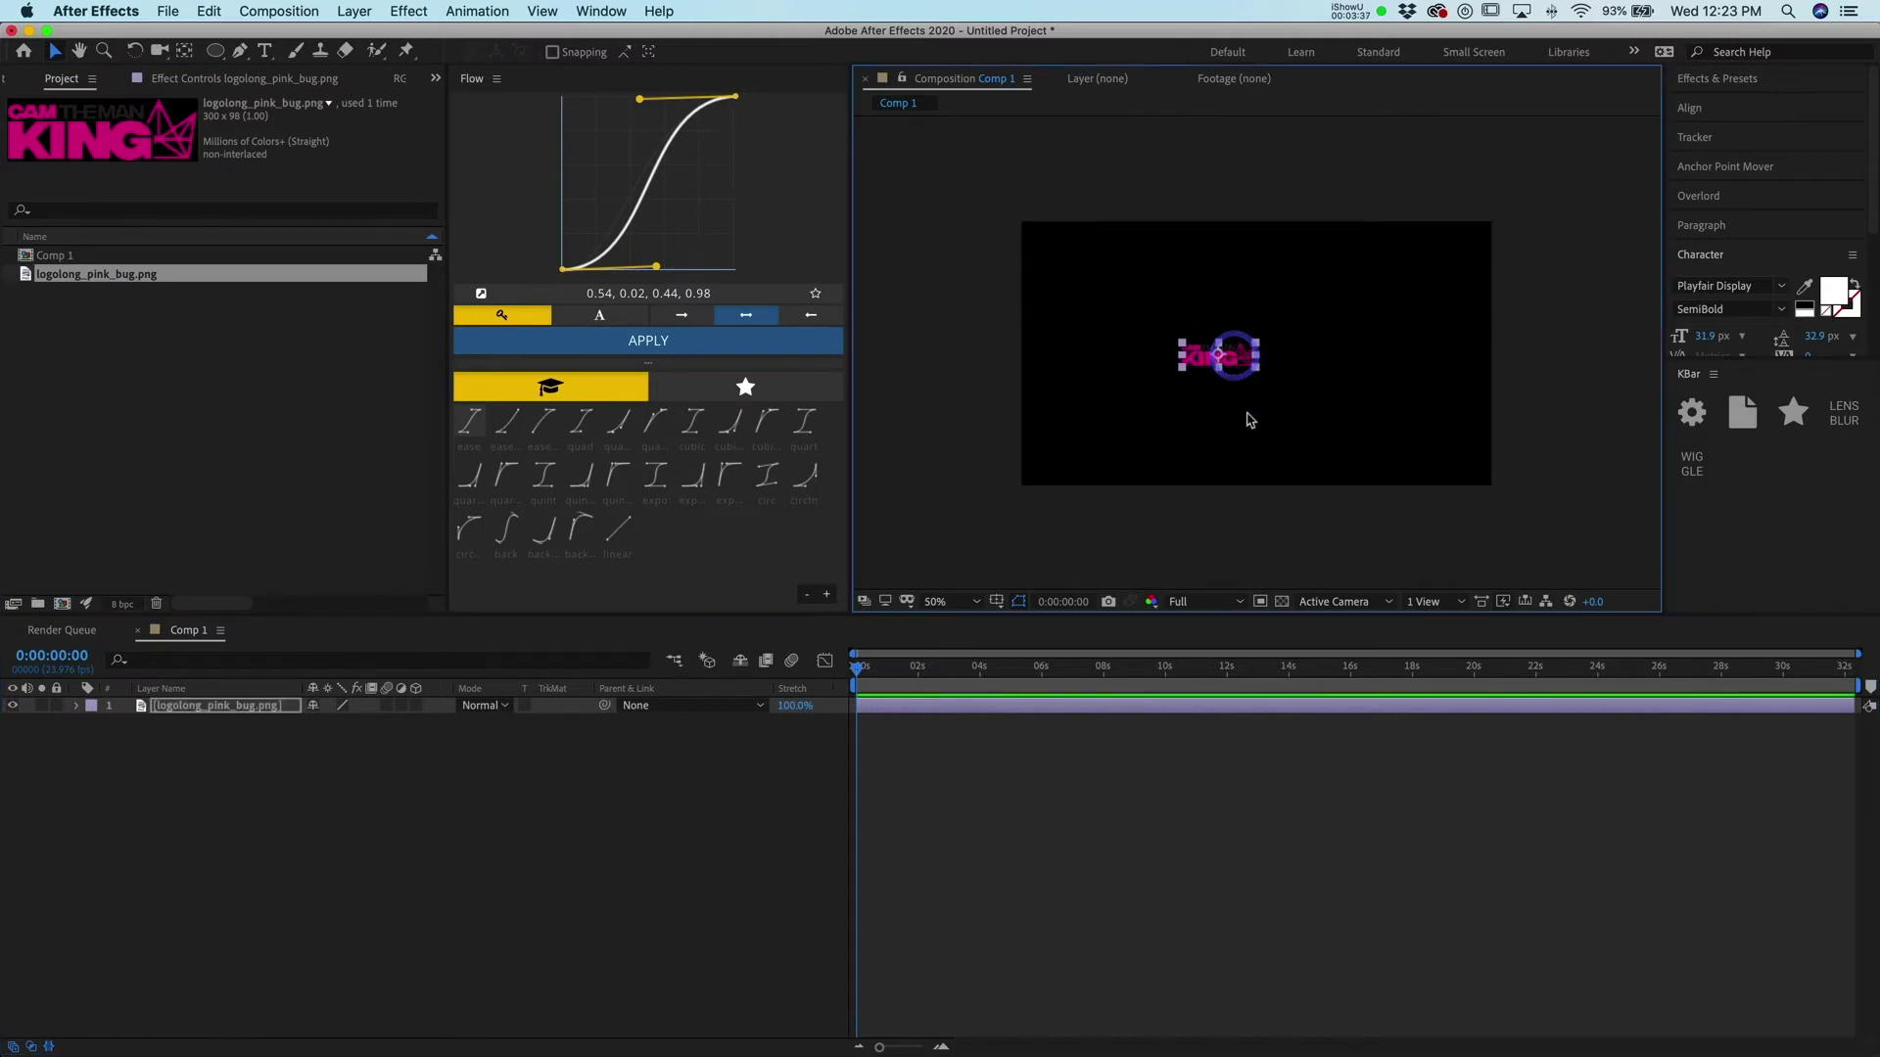
{"action": "key", "text": "grave"}
{"action": "key", "text": "grave"}
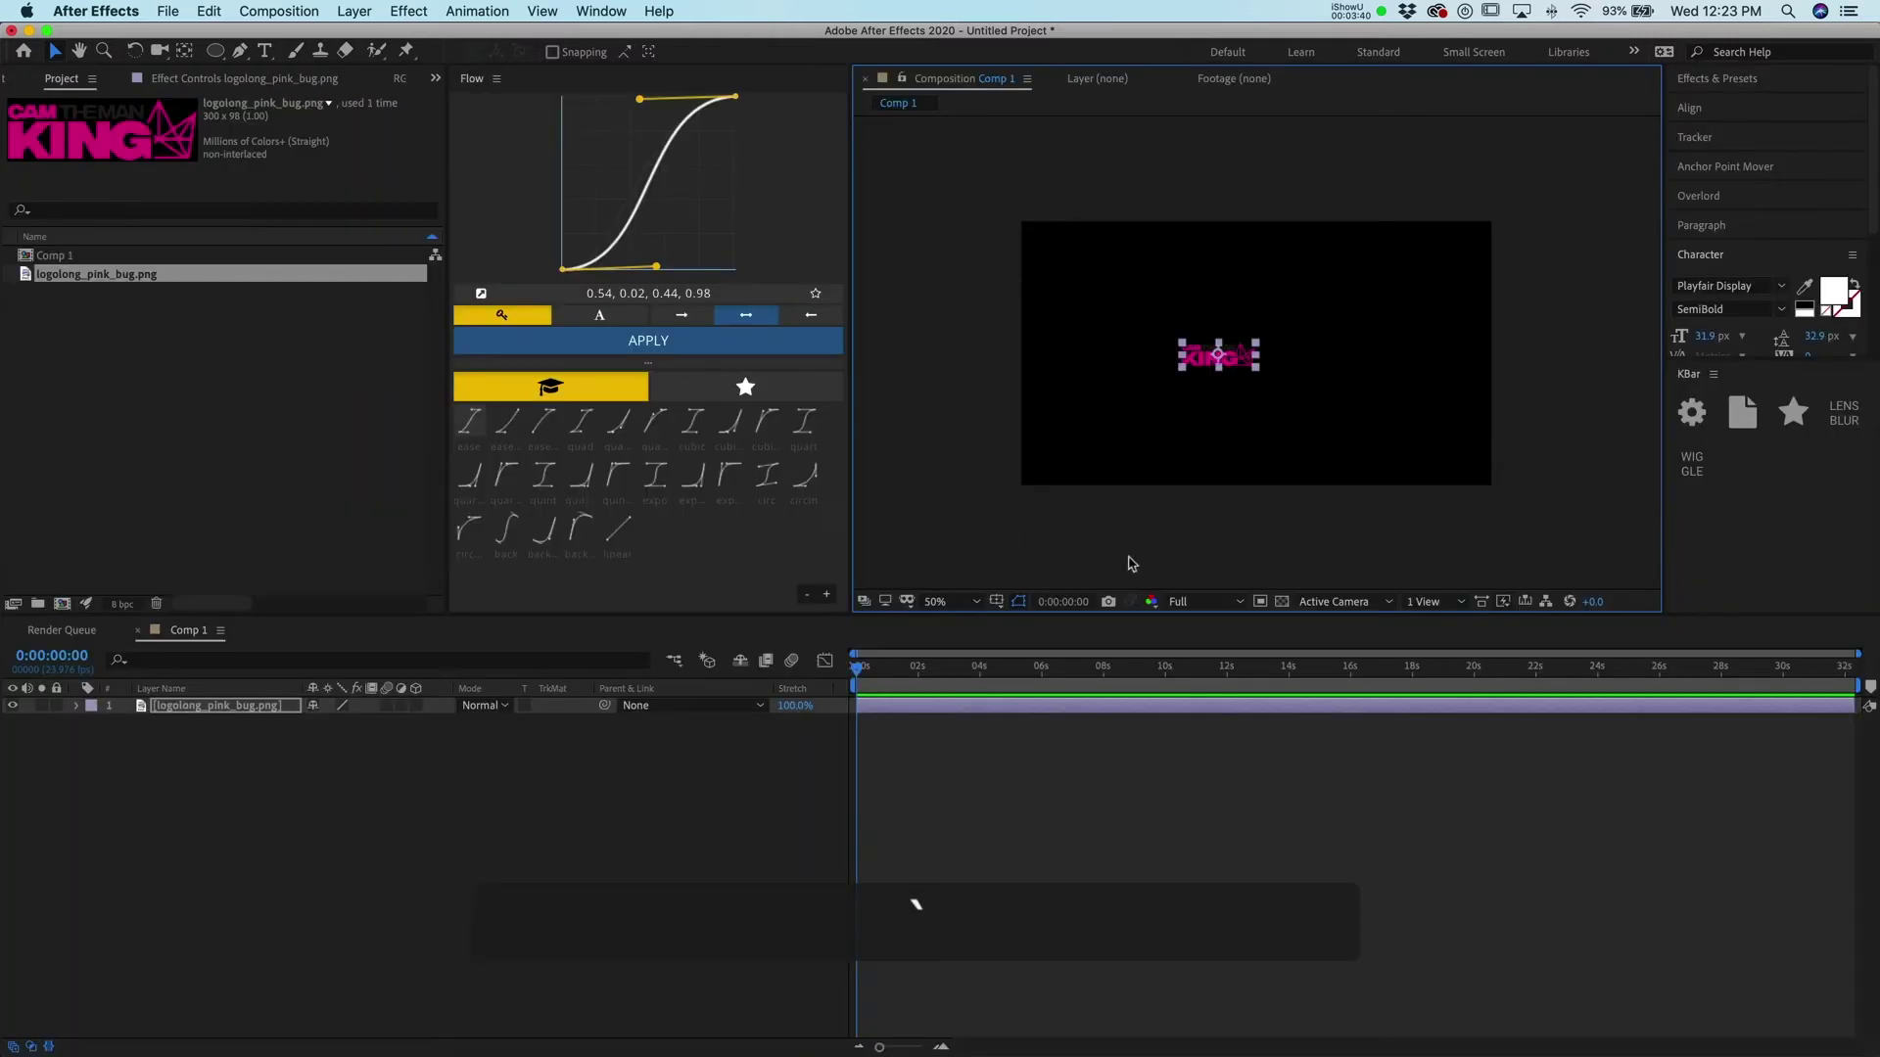
- Scale the logo layer to 277% and center it horizontally and vertically in the composition
{"action": "key", "text": "s"}
{"action": "left_click_drag", "start_coordinate": [351, 727], "coordinate": [537, 720]}
{"action": "left_click_drag", "start_coordinate": [1236, 383], "coordinate": [1256, 303]}
{"action": "left_click", "coordinate": [1709, 109]}
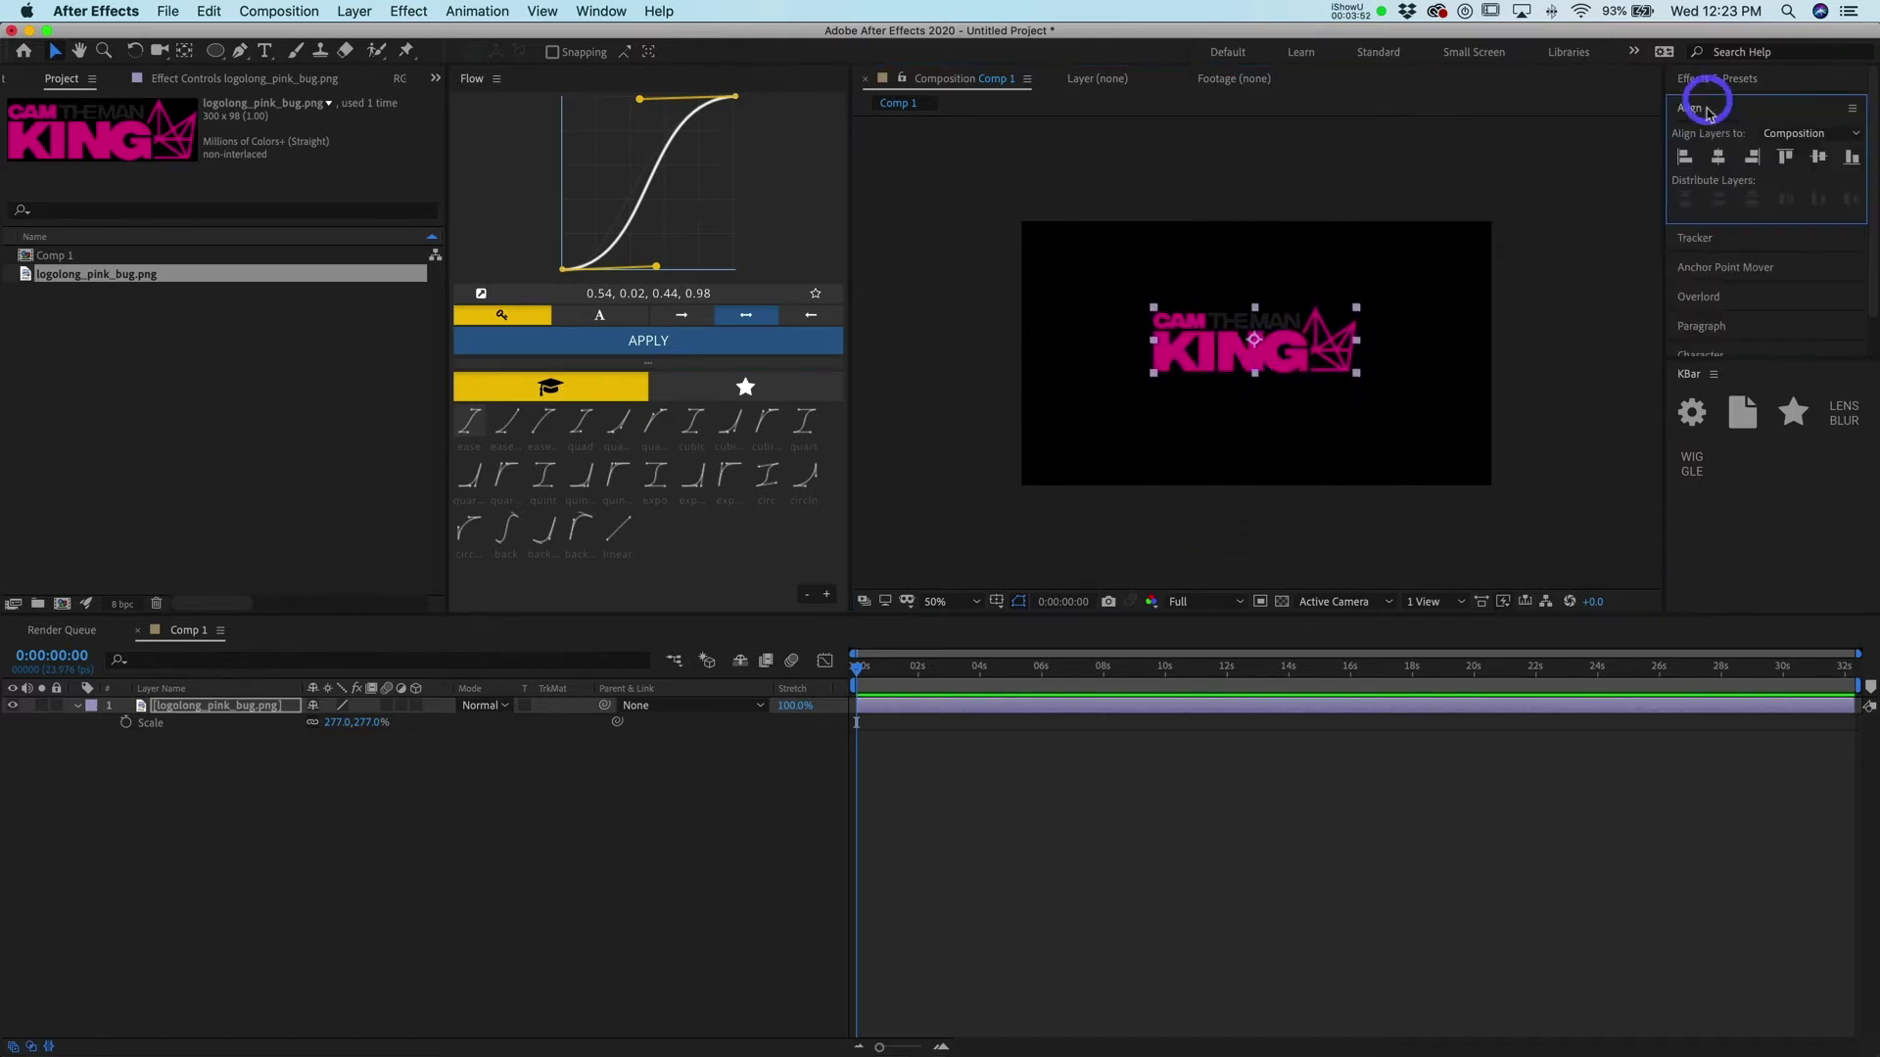
{"action": "left_click", "coordinate": [1717, 156]}
{"action": "left_click", "coordinate": [1818, 157]}
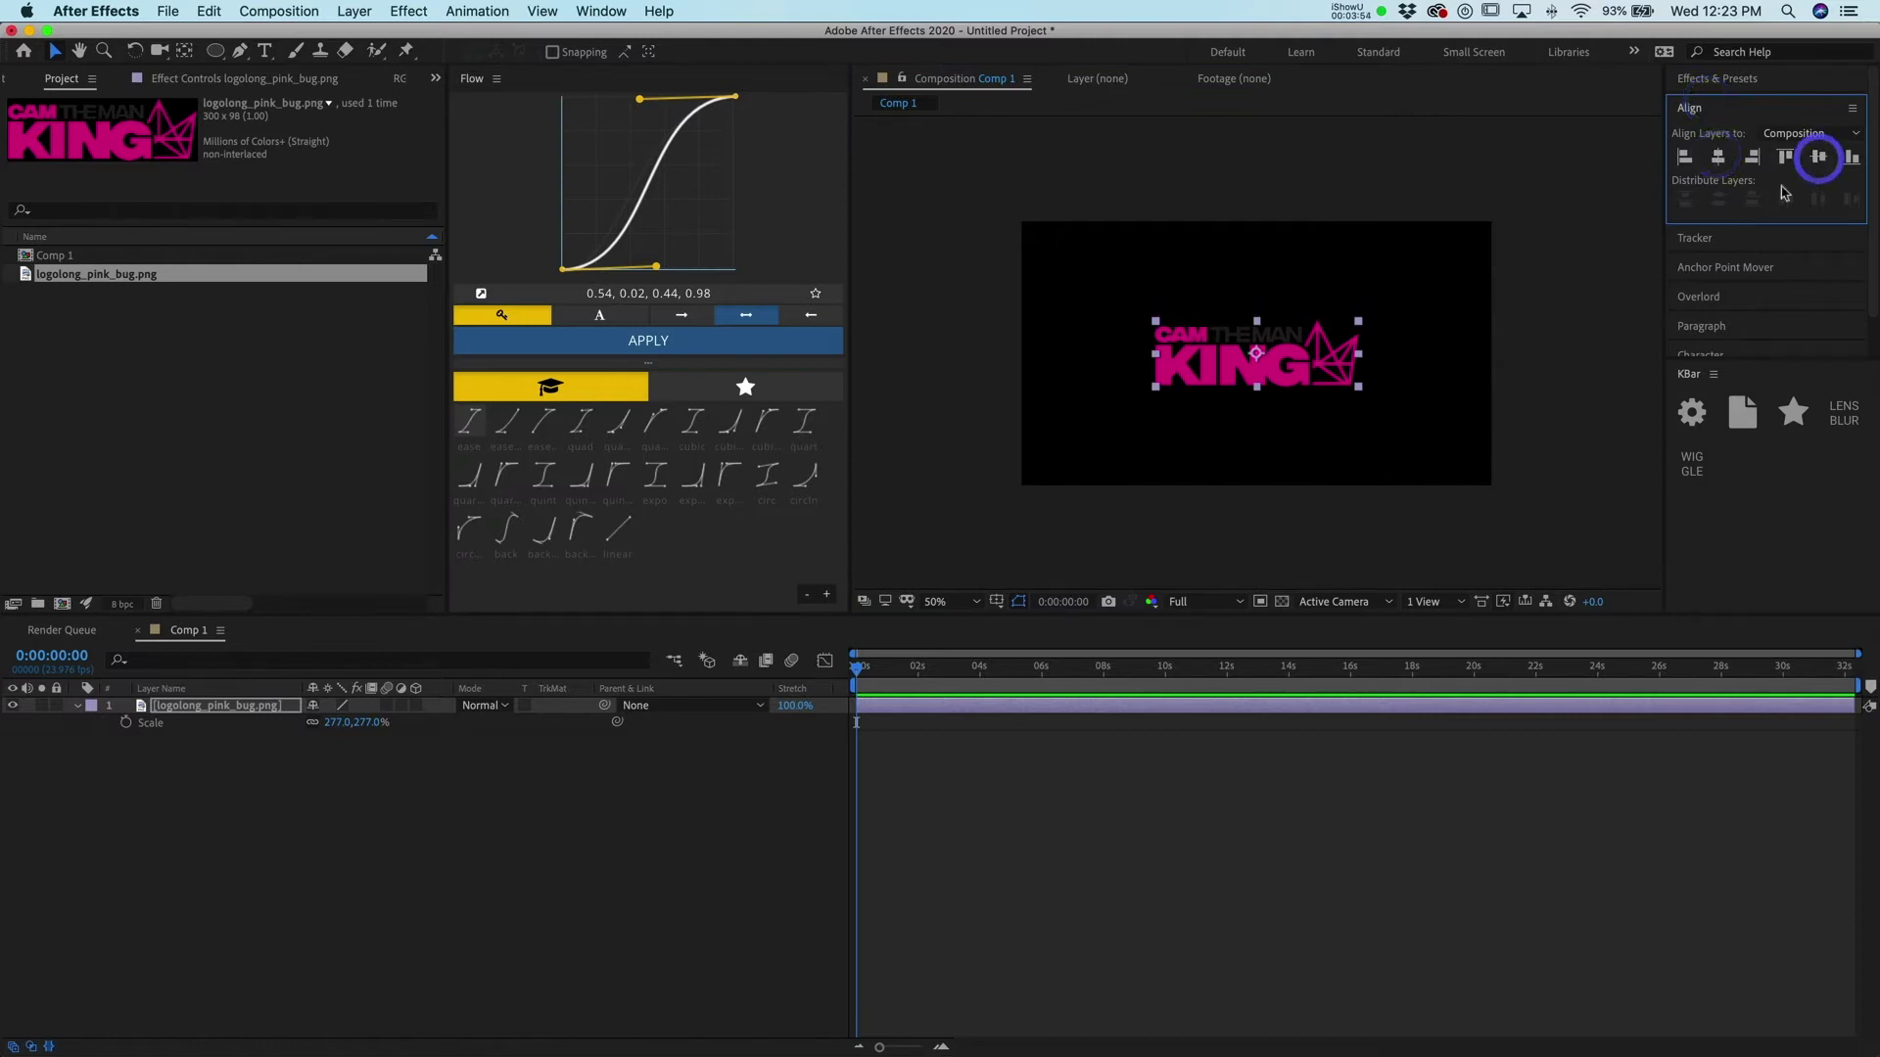
- Keyframe the logo's Position from 960, 1227 at 0:00:00:00 up to 960, 540 about 20 frames in
{"action": "left_click", "coordinate": [885, 687]}
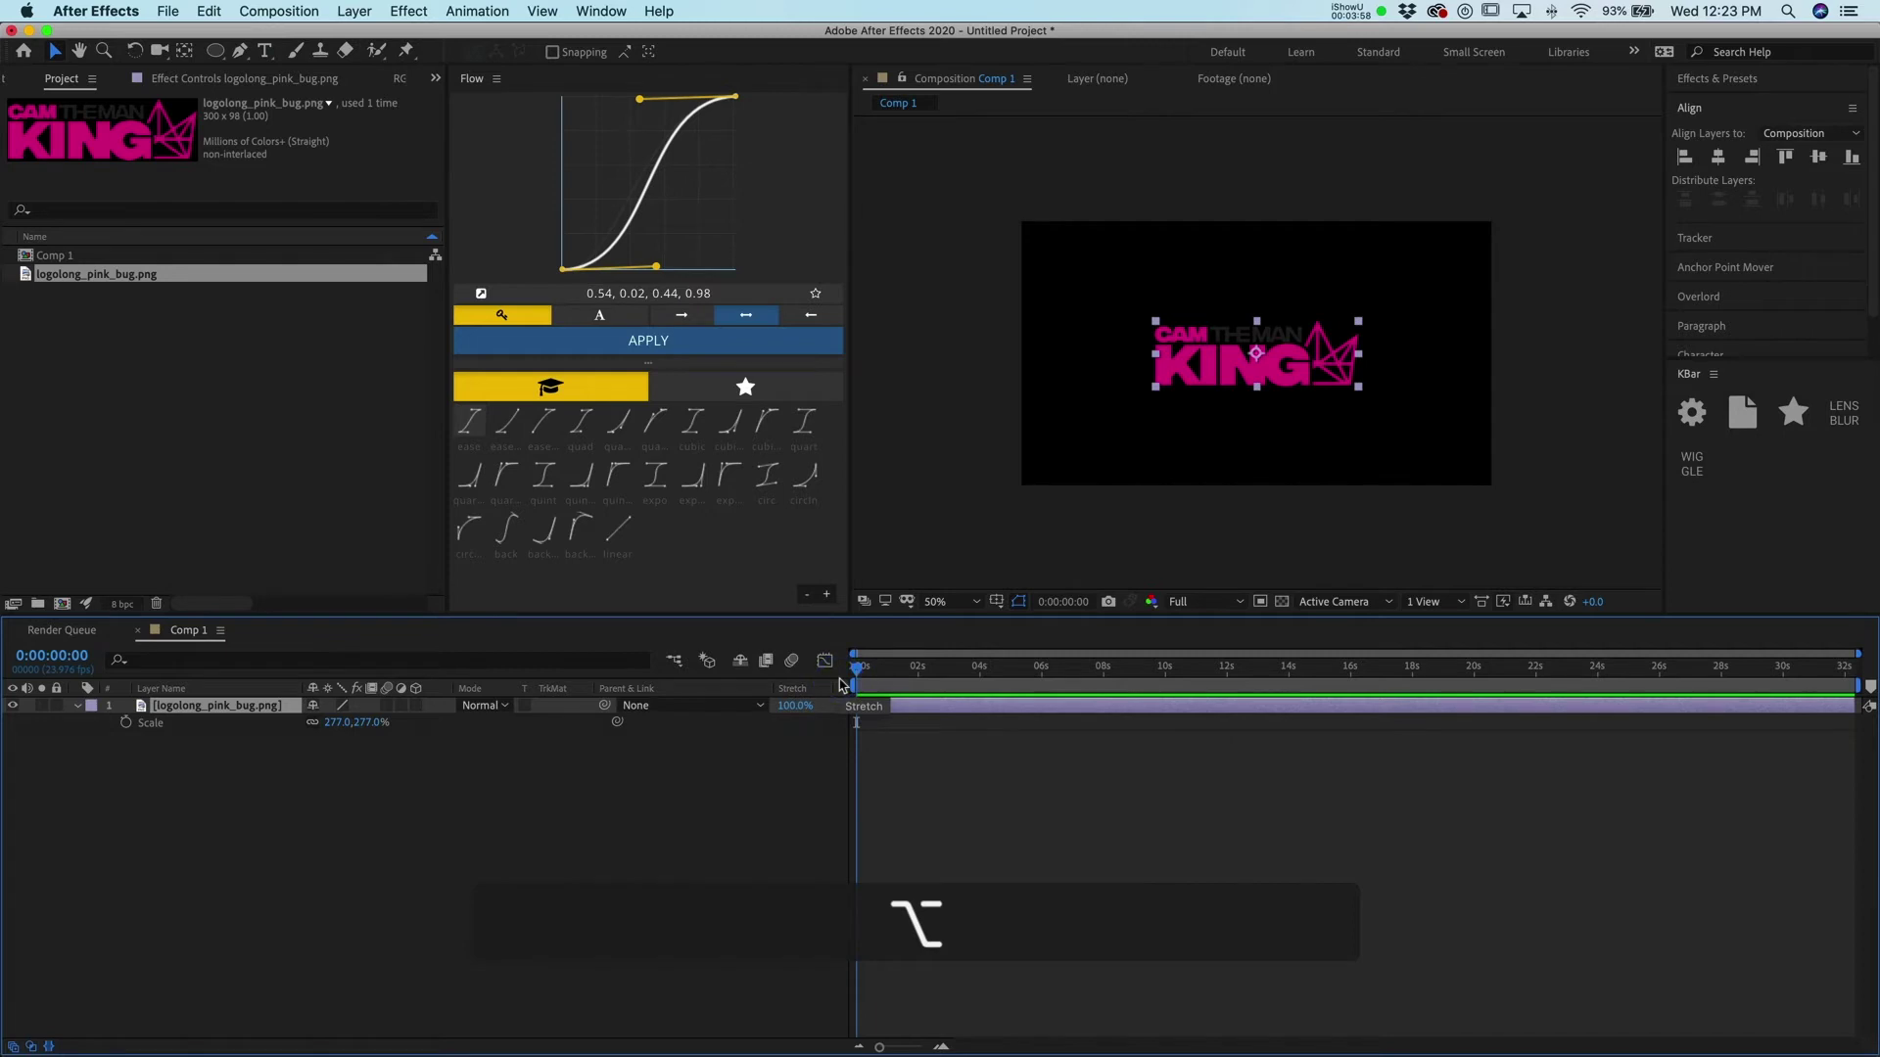
{"action": "key", "text": "alt+p"}
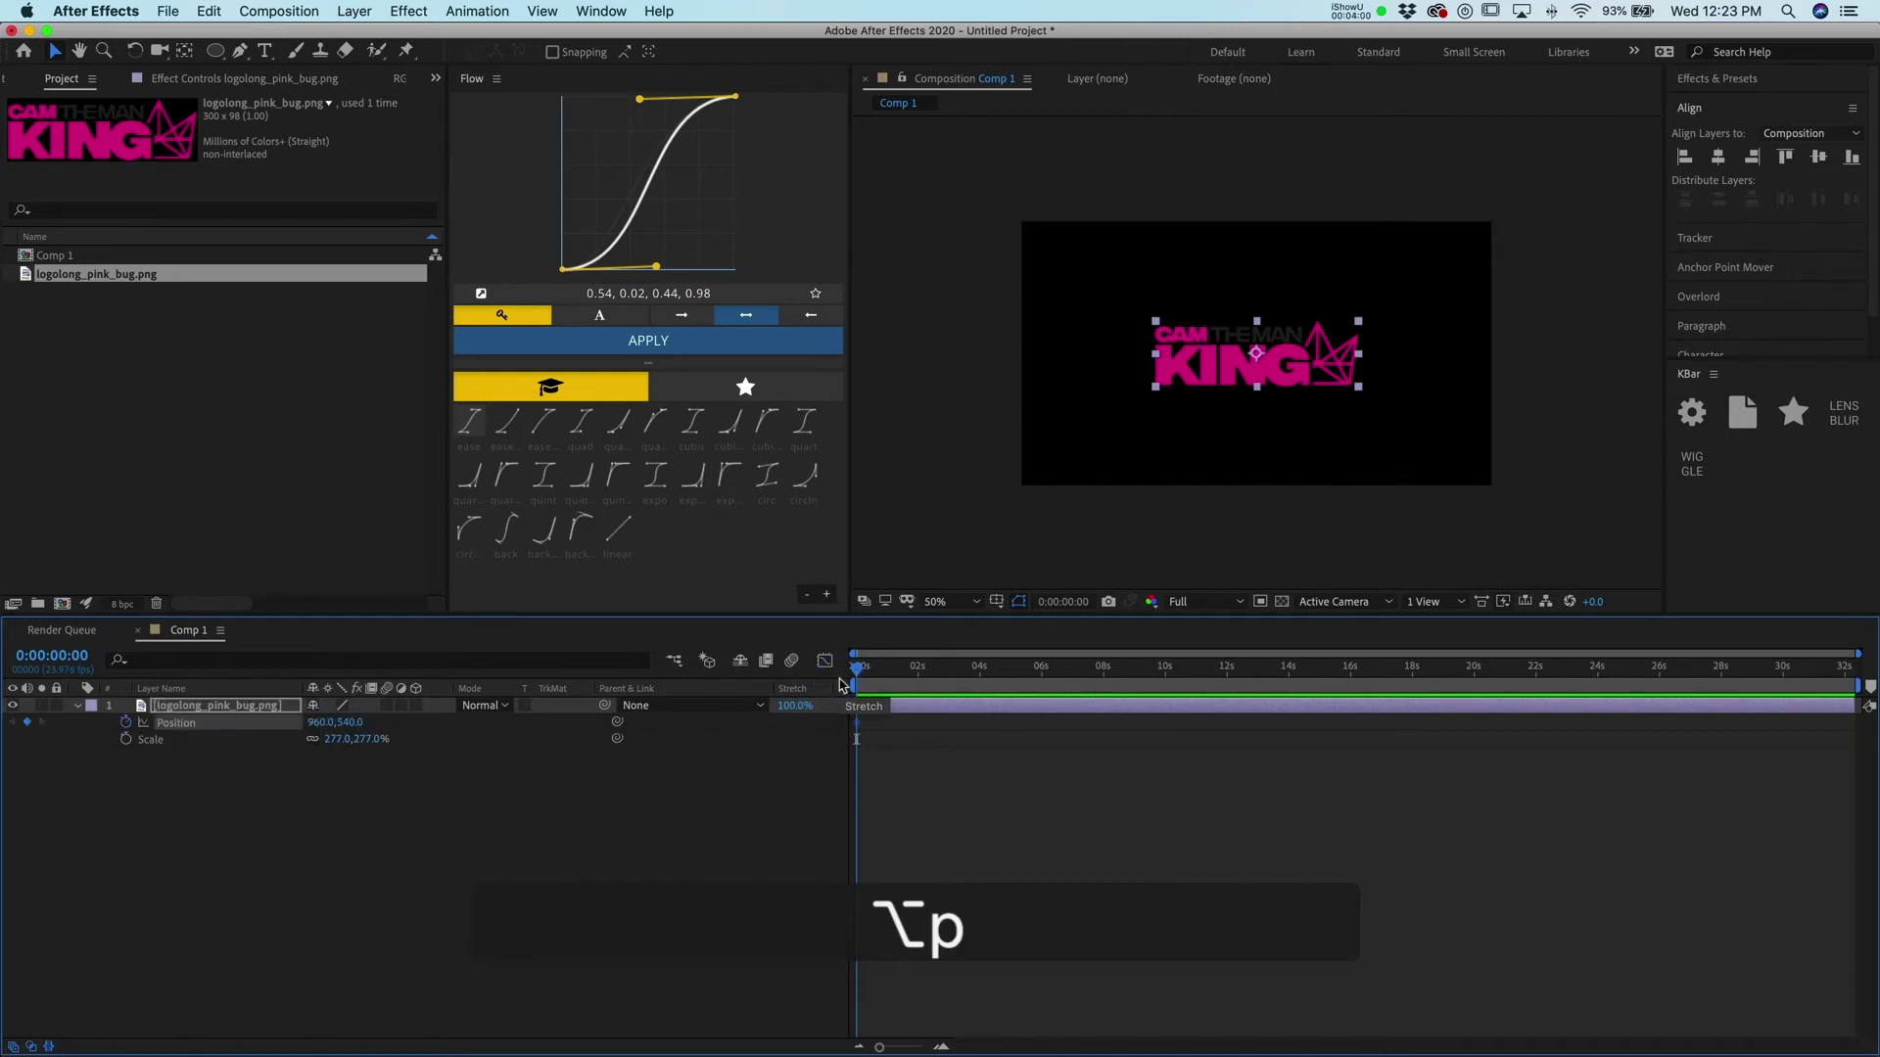
{"action": "key", "text": "alt+shift+Right"}
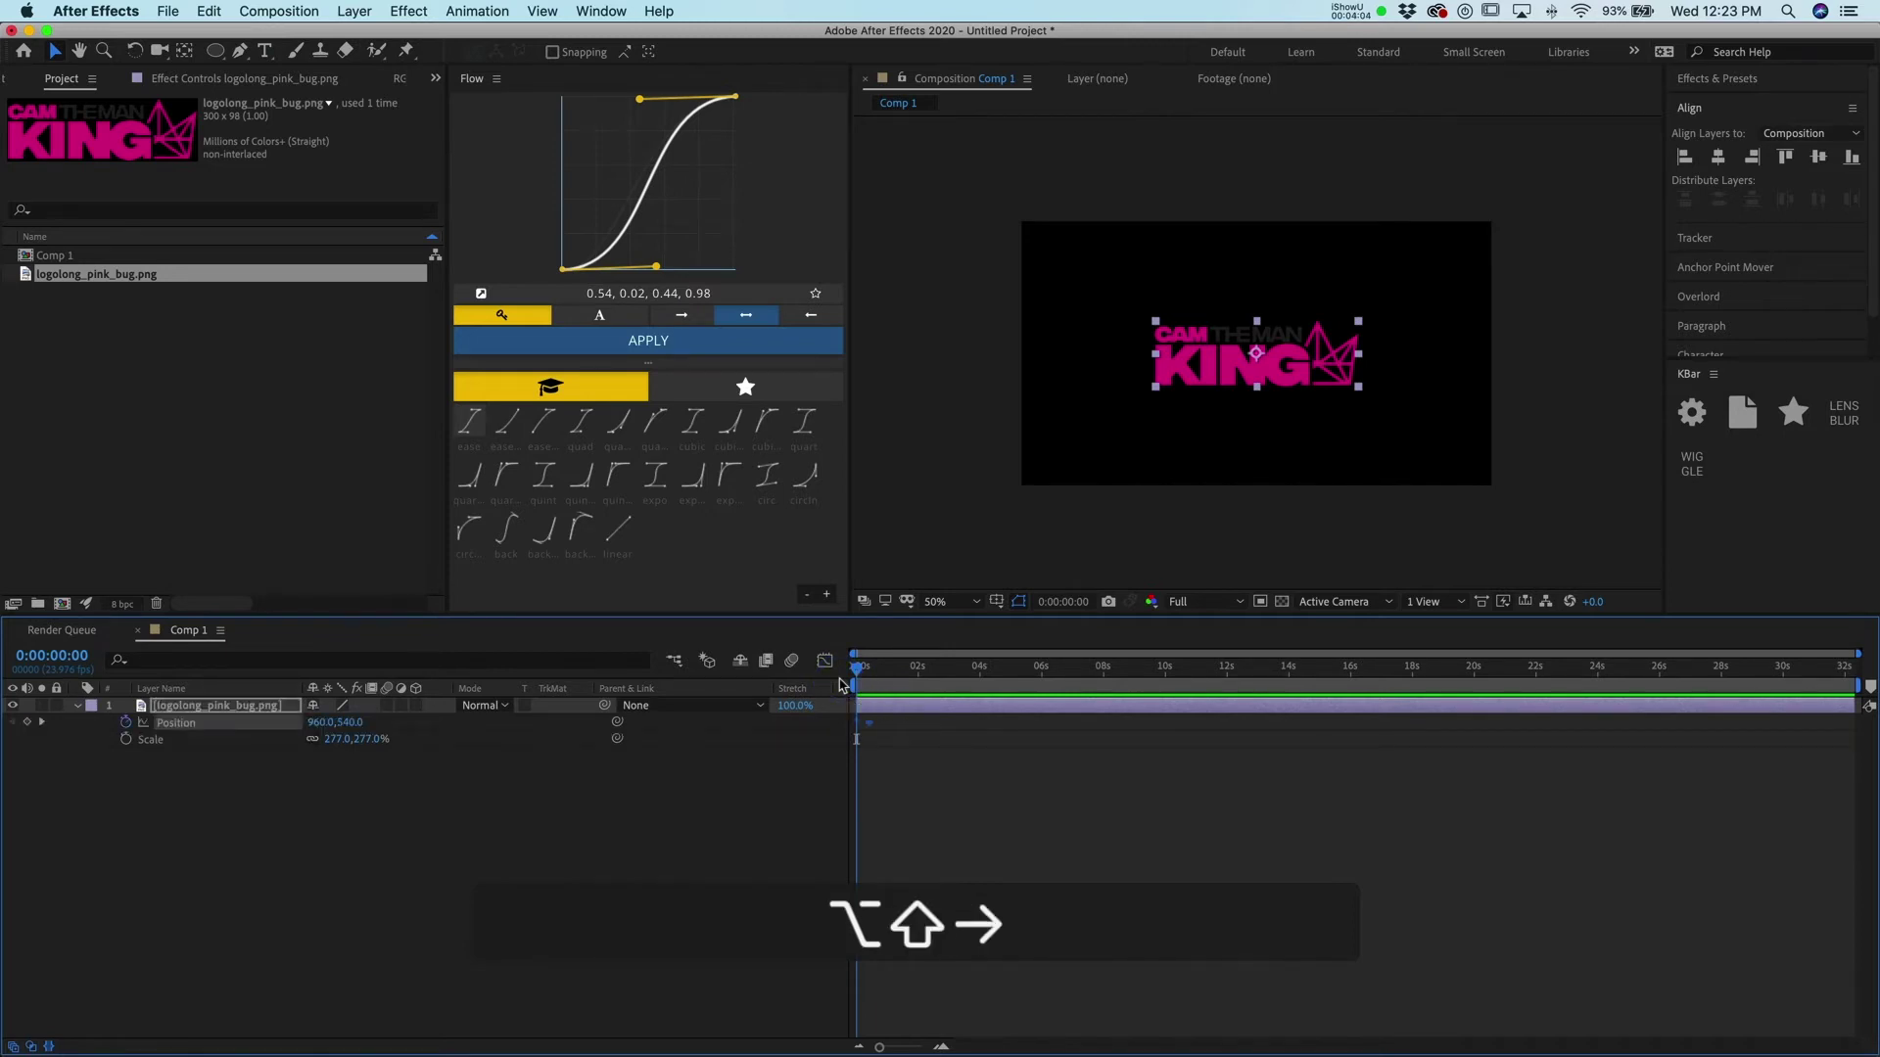
{"action": "key", "text": "alt+shift+Right"}
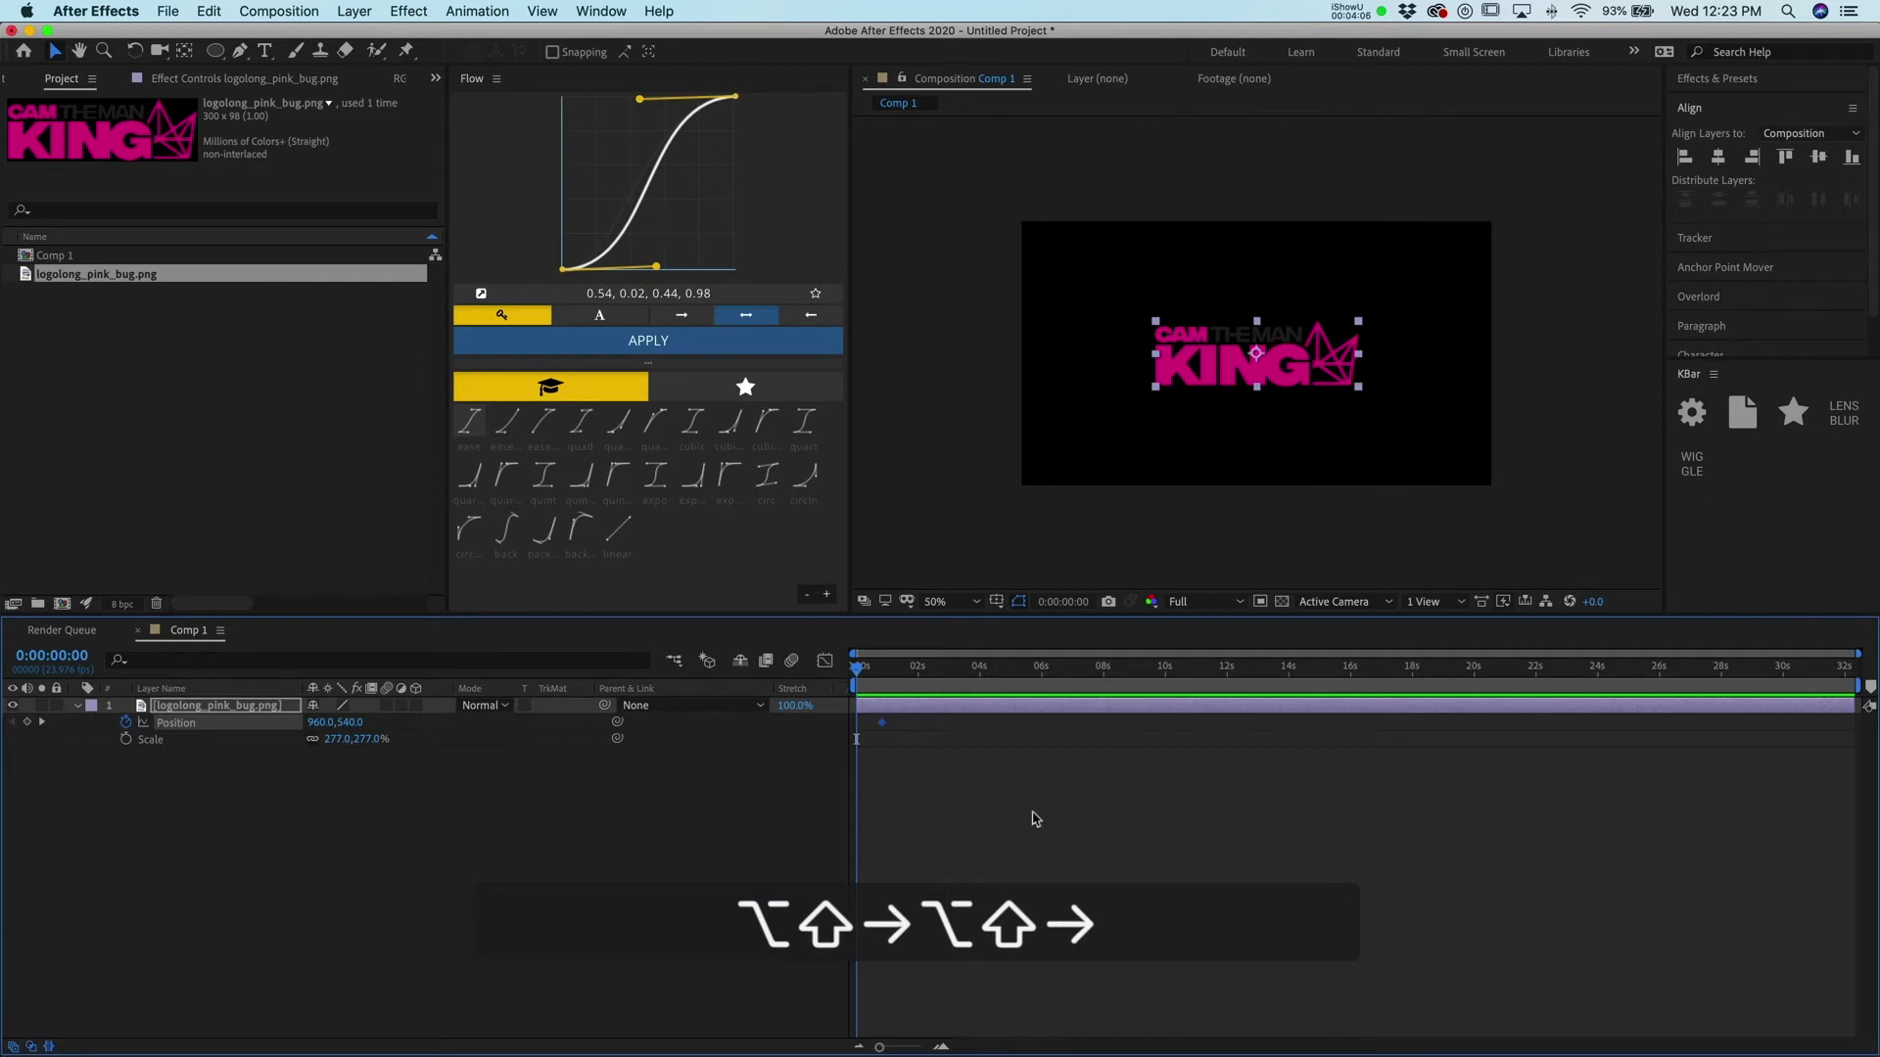
{"action": "key", "text": "super+z"}
{"action": "left_click_drag", "start_coordinate": [351, 721], "coordinate": [987, 760]}
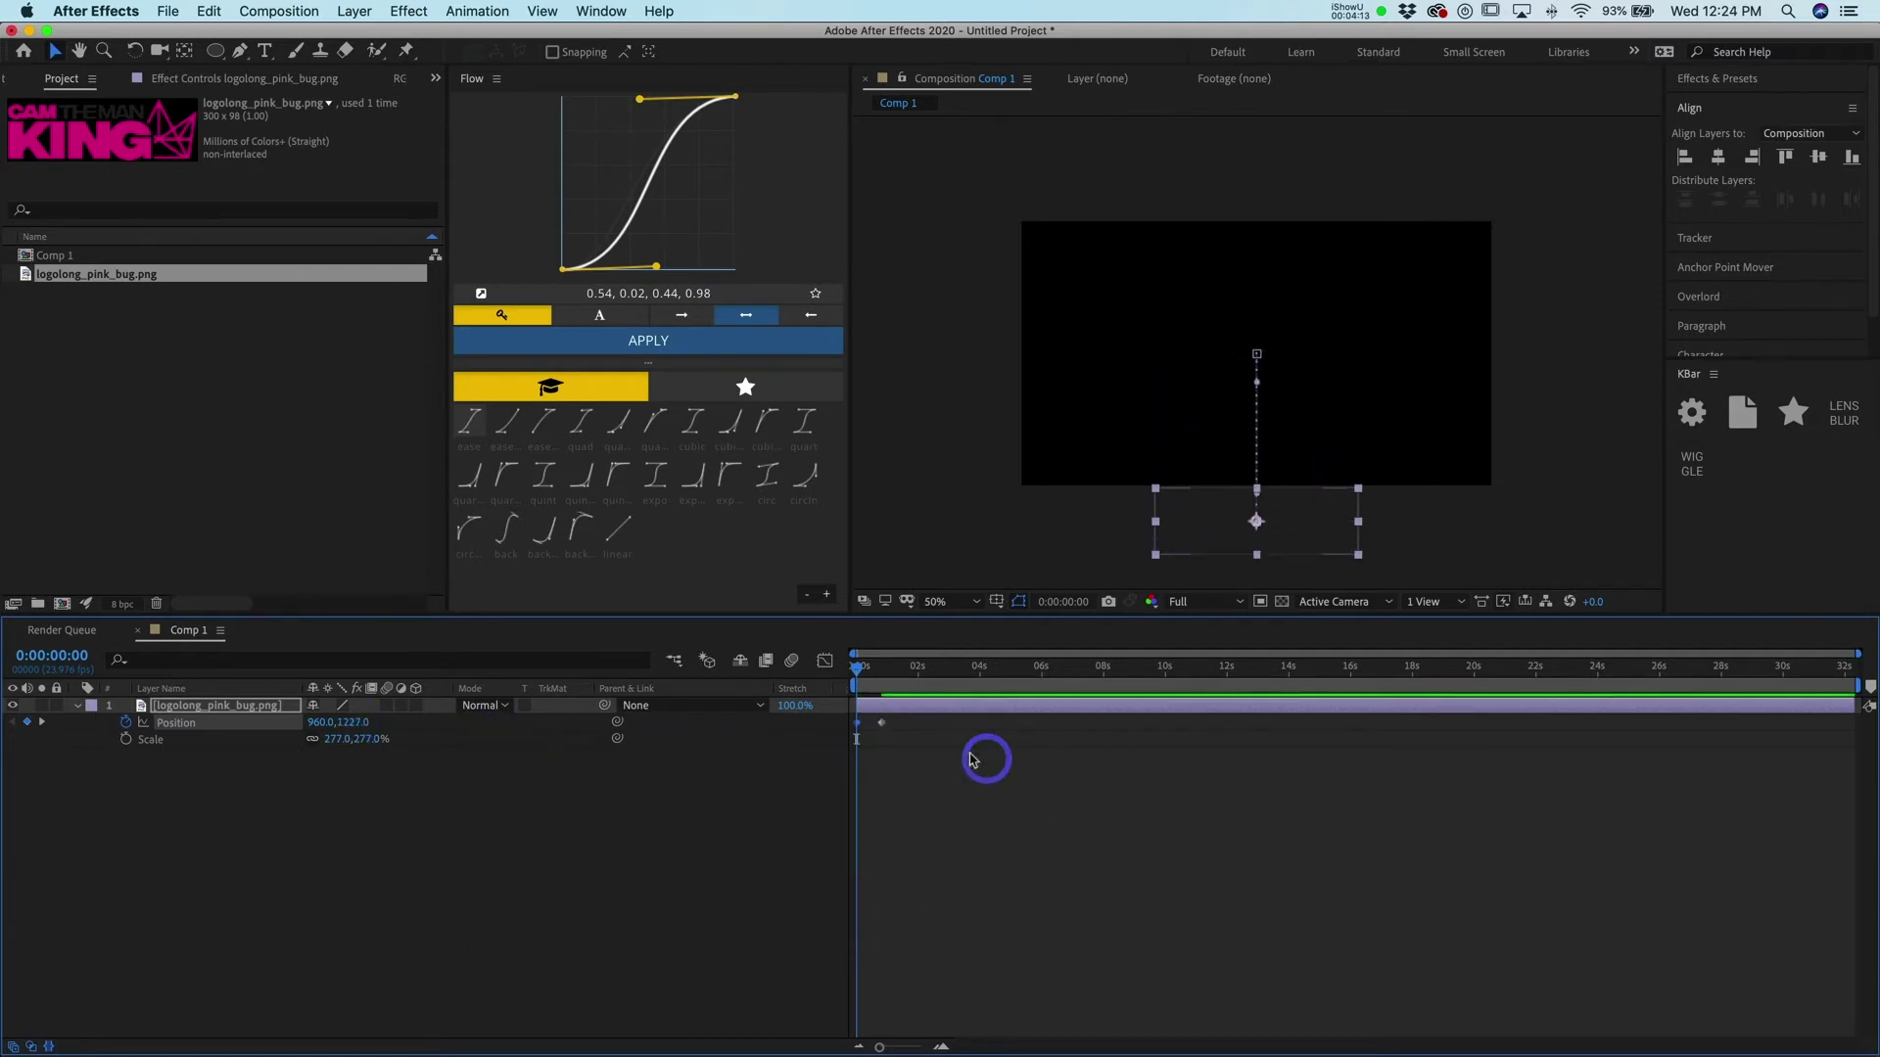
- Play back the logo's unsmoothed slide-in and return to the start of the composition
{"action": "key", "text": "space"}
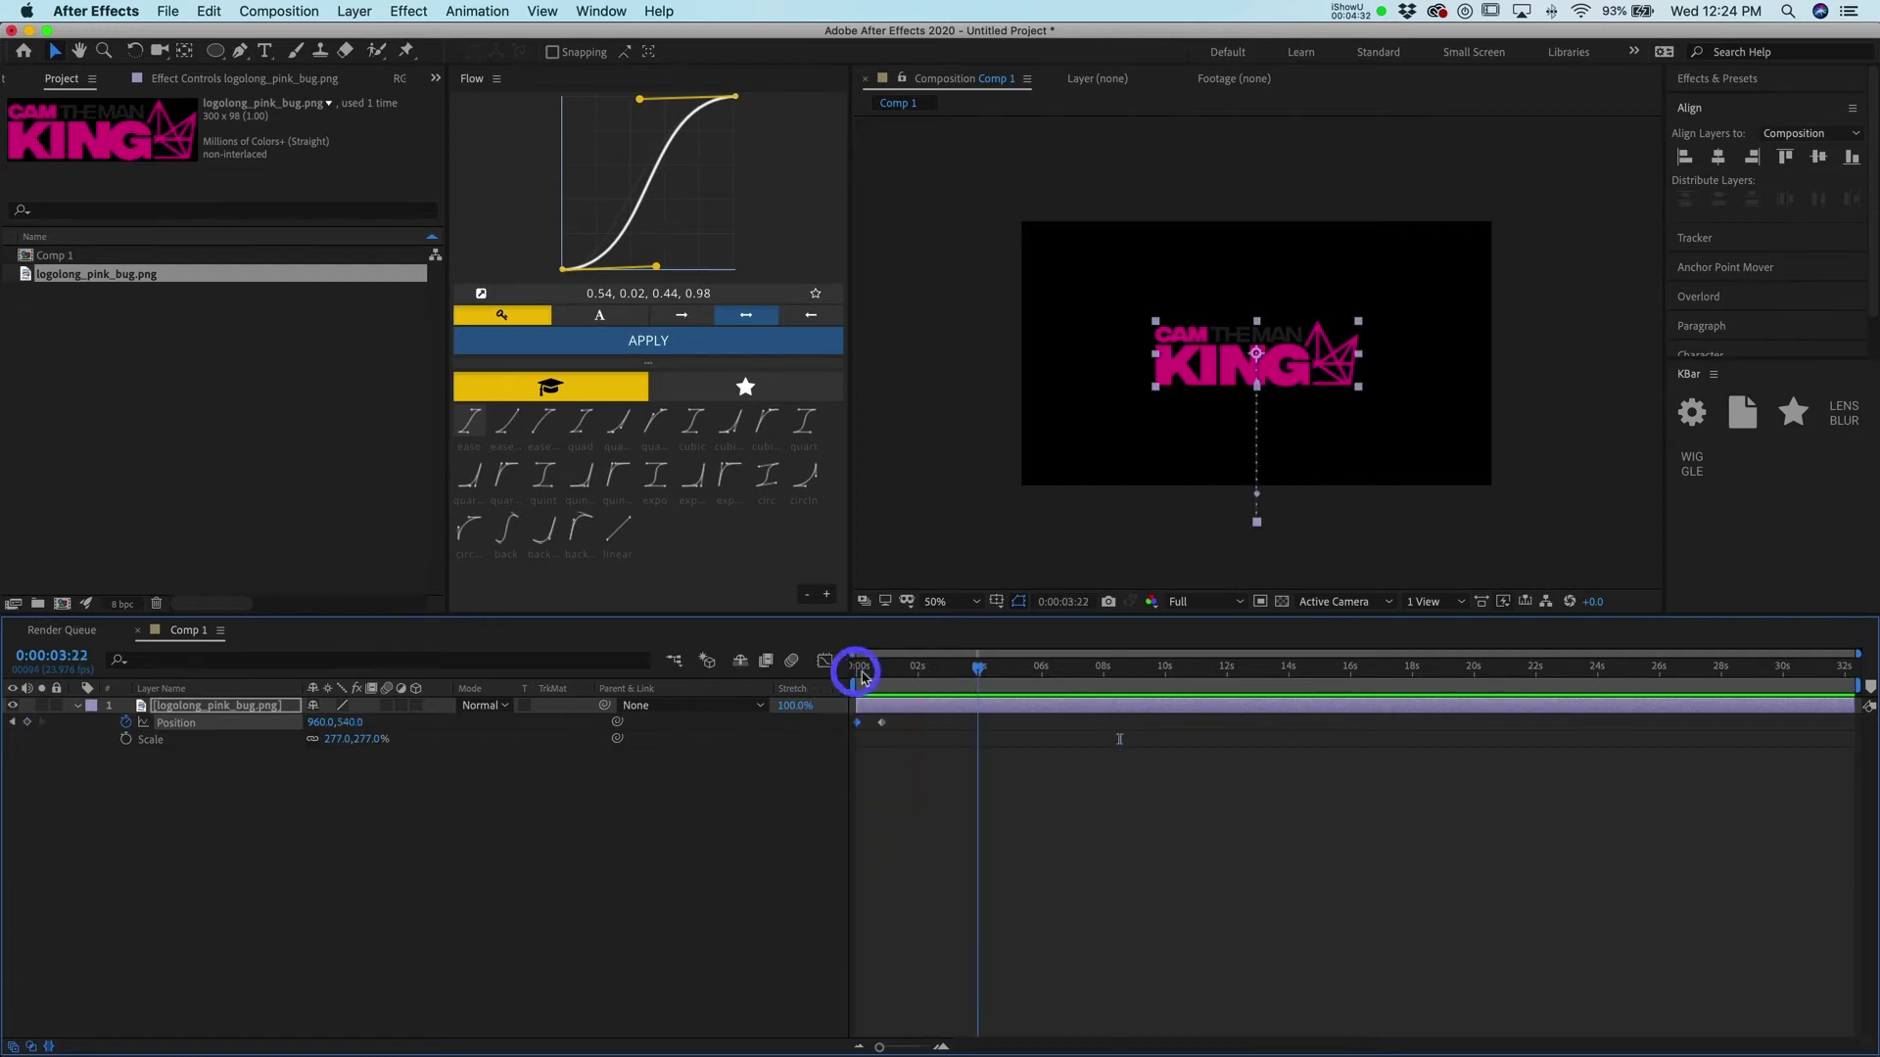
{"action": "left_click", "coordinate": [980, 800]}
{"action": "mouse_move", "coordinate": [856, 672]}
{"action": "left_mouse_down"}
{"action": "mouse_move", "coordinate": [826, 675]}
{"action": "mouse_move", "coordinate": [895, 725]}
{"action": "mouse_move", "coordinate": [822, 738]}
{"action": "left_mouse_up"}
- Apply Easy Ease to both of the logo's Position keyframes
{"action": "key", "text": "super+z"}
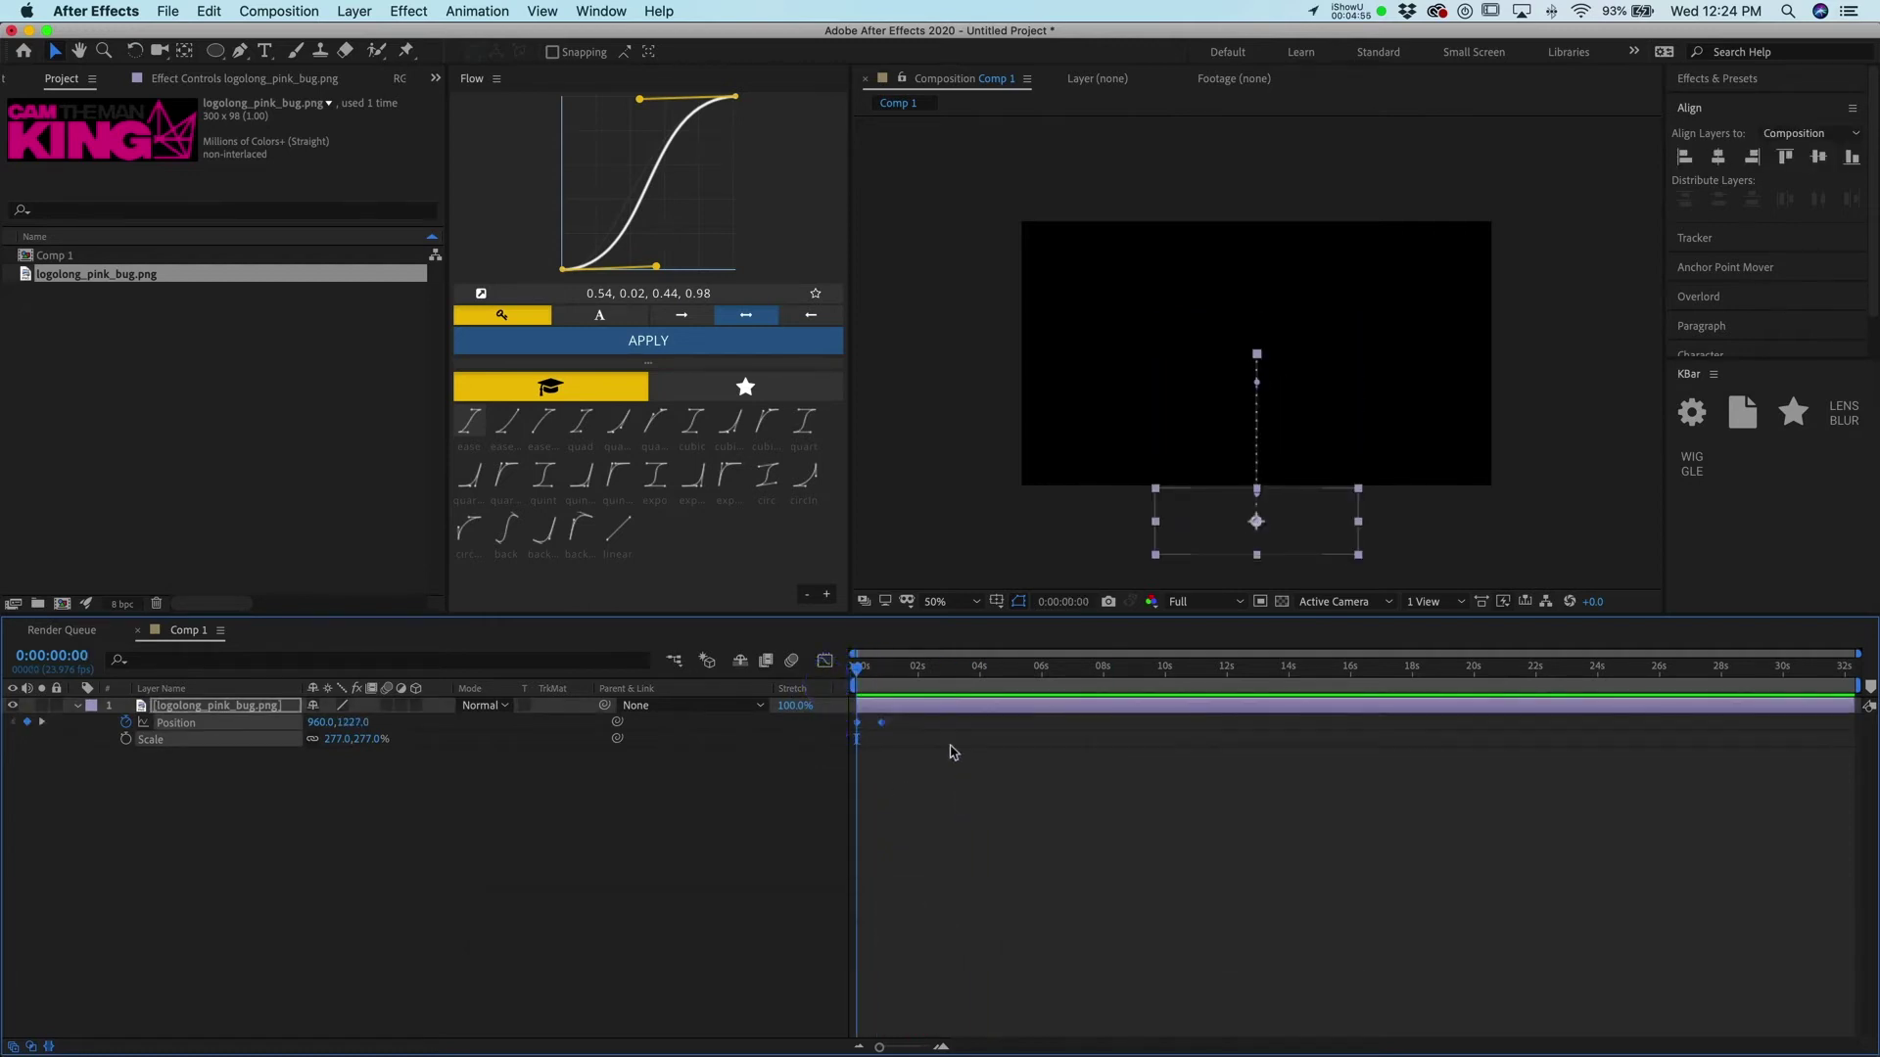
{"action": "key", "text": "fn"}
{"action": "key", "text": "F9"}
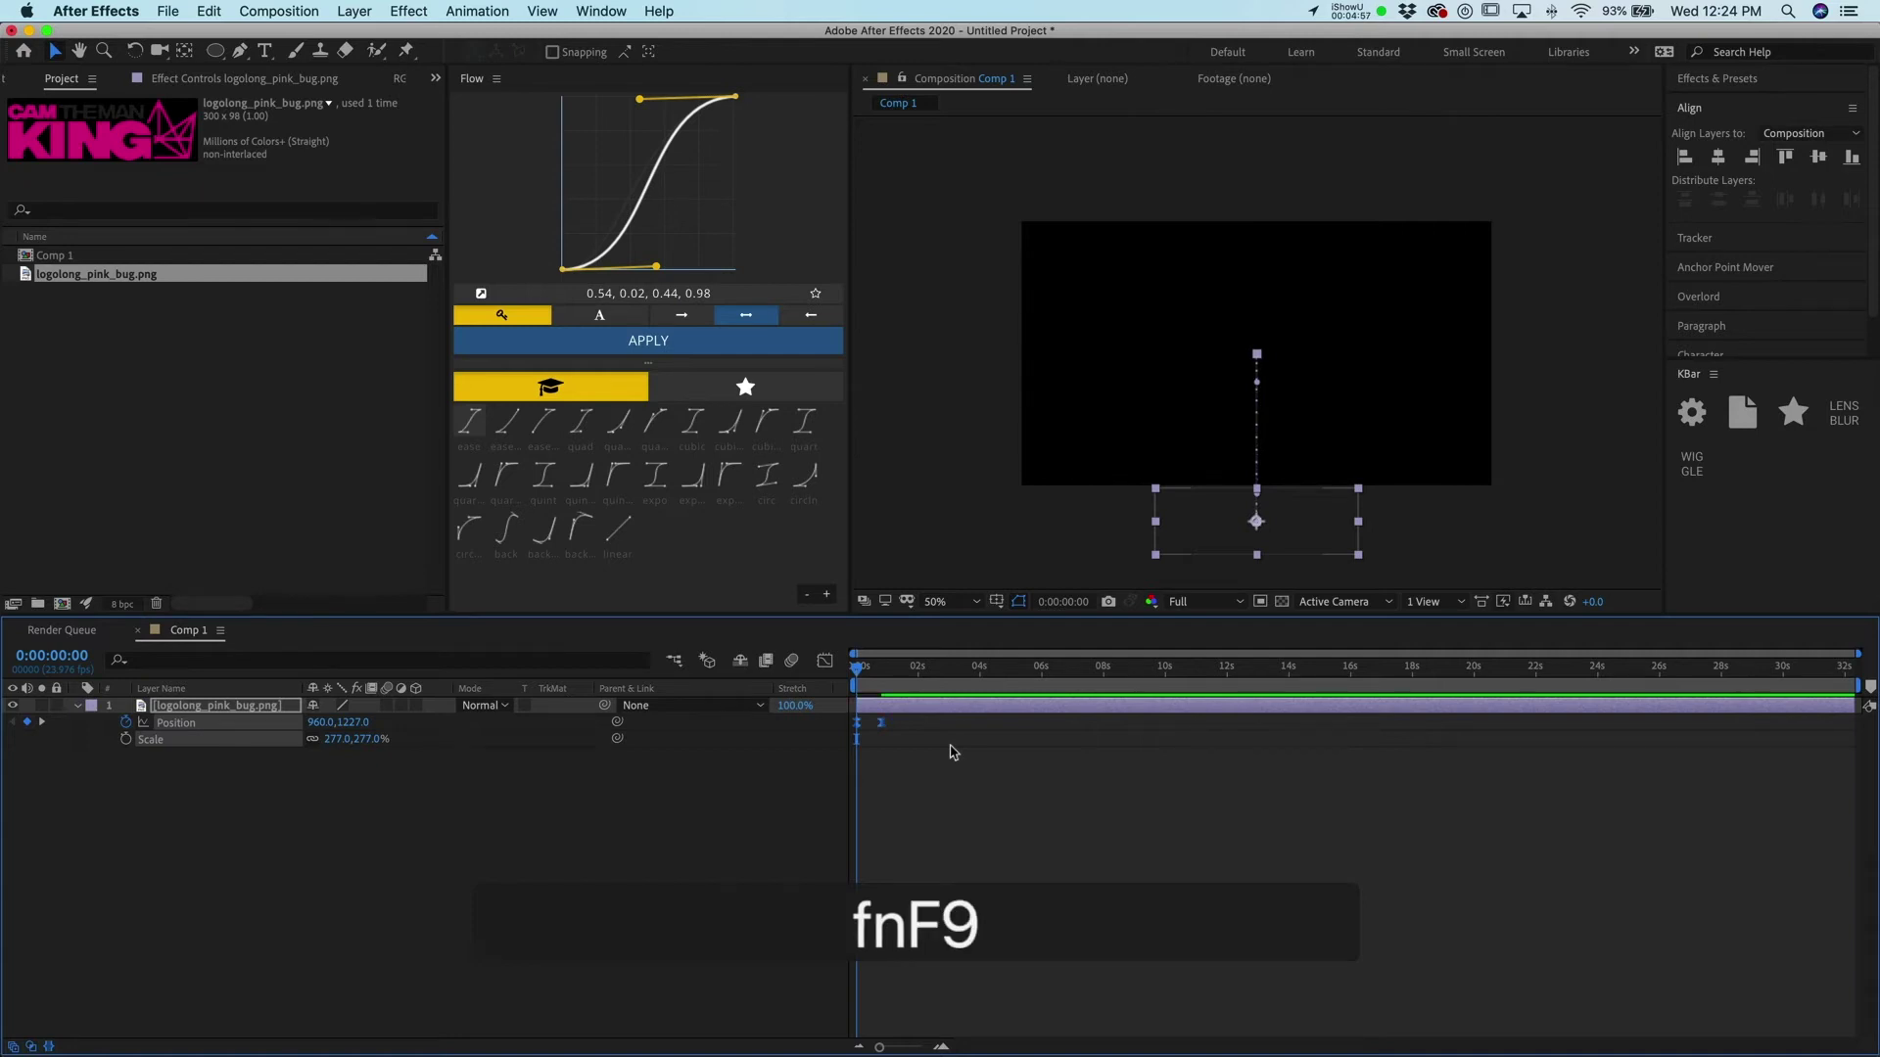
- Play back the Easy Ease version of the logo's slide-in several times from the start
{"action": "key", "text": "space"}
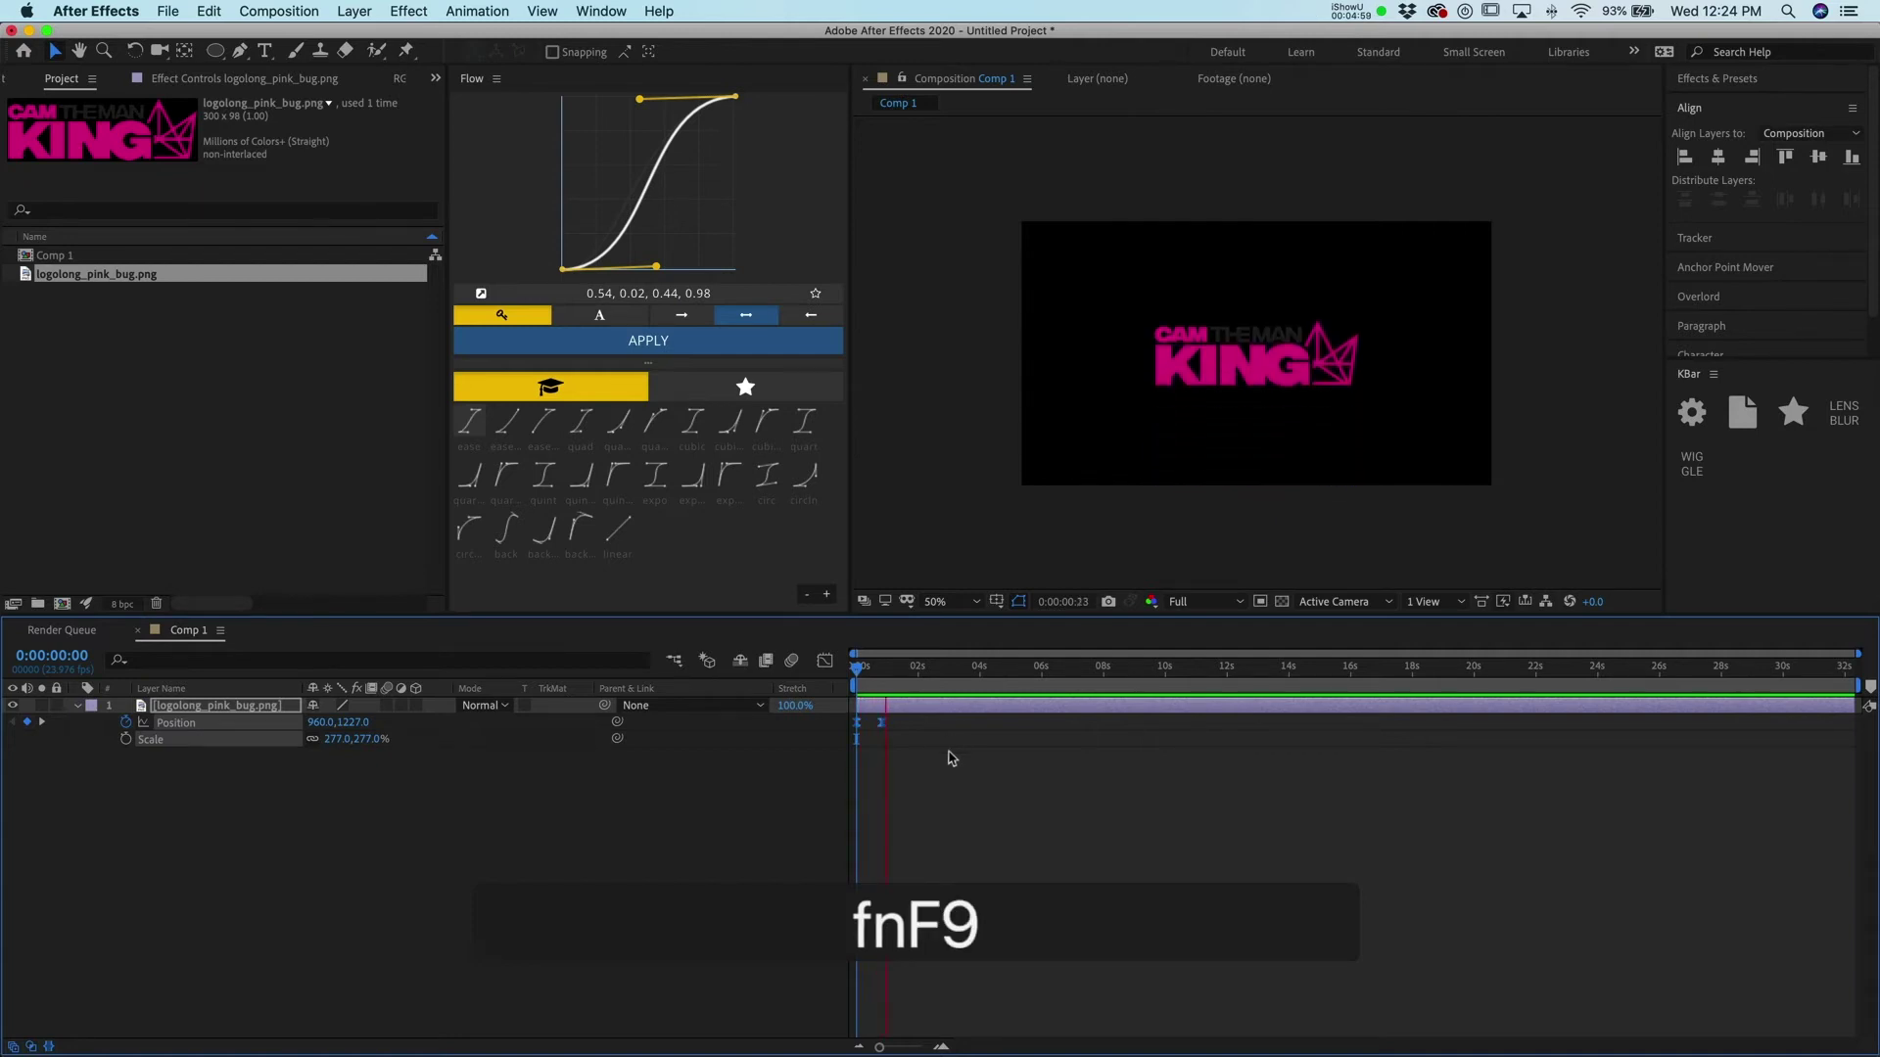
{"action": "left_click", "coordinate": [860, 675]}
{"action": "key", "text": "space"}
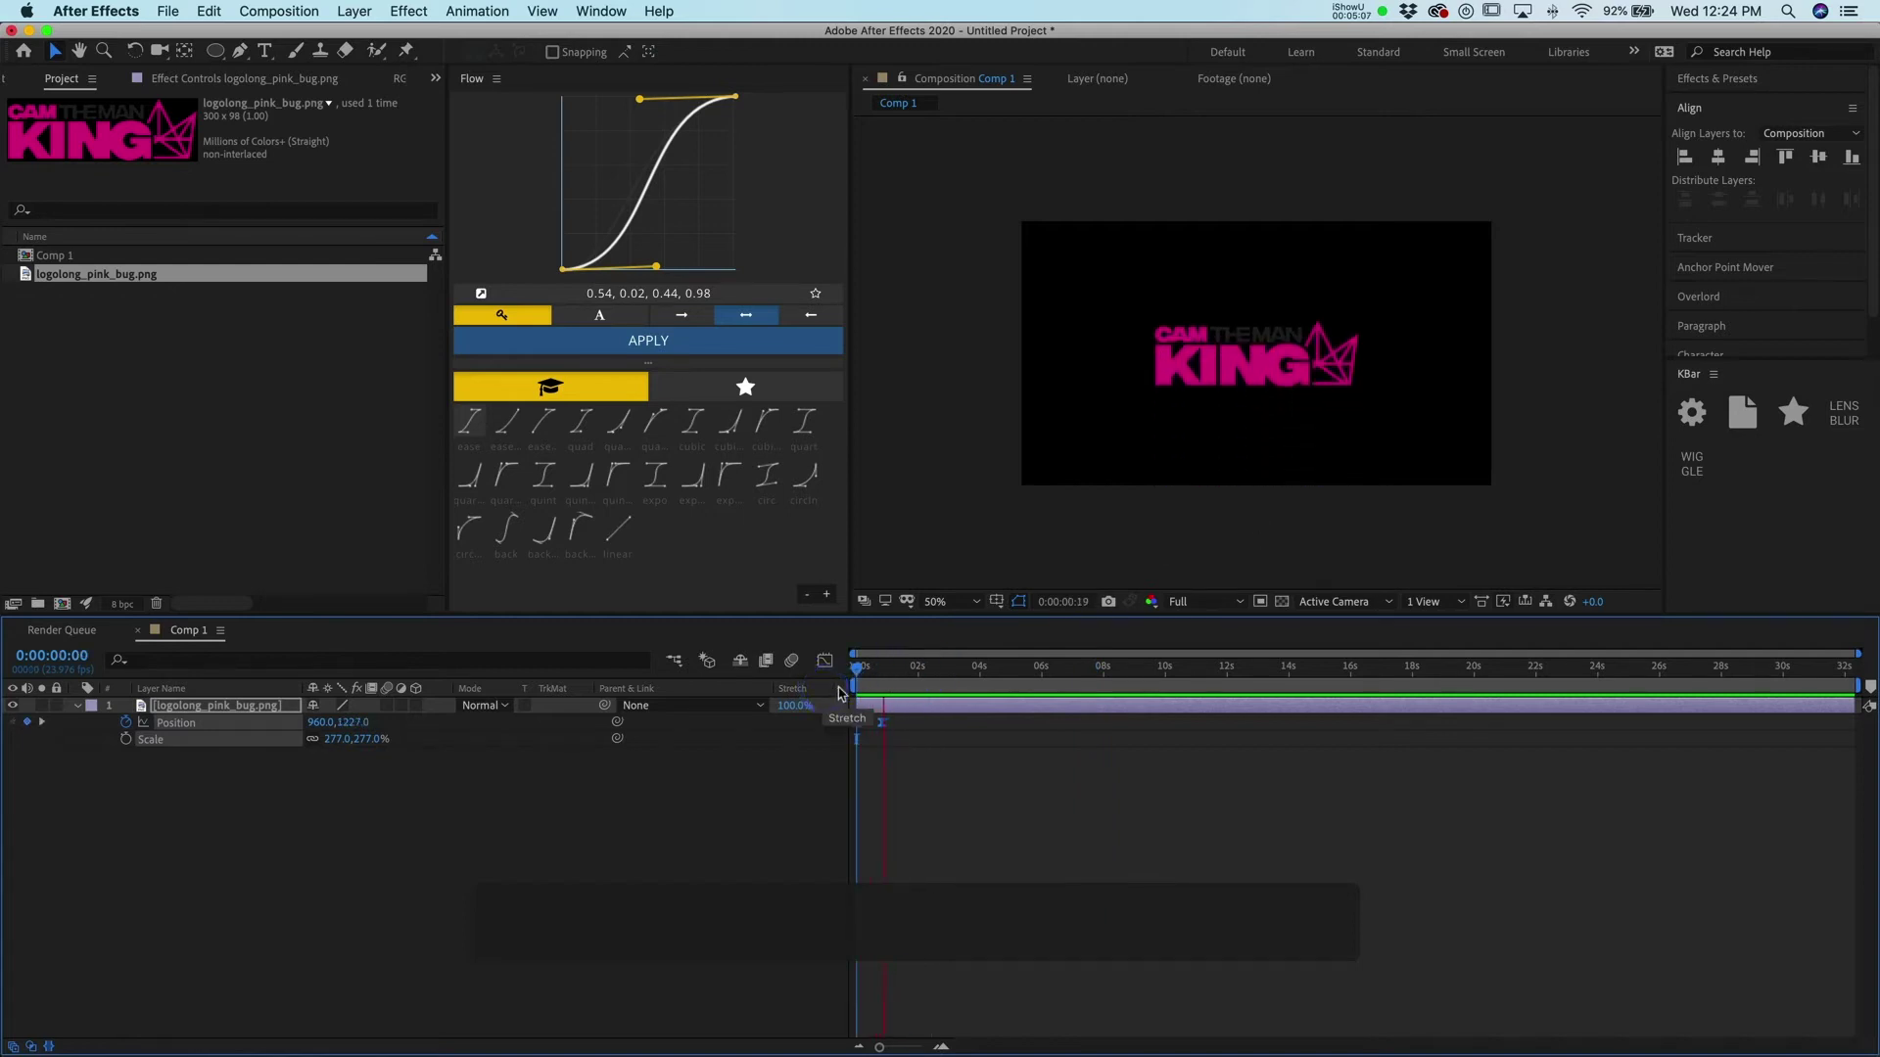
{"action": "left_click", "coordinate": [837, 688]}
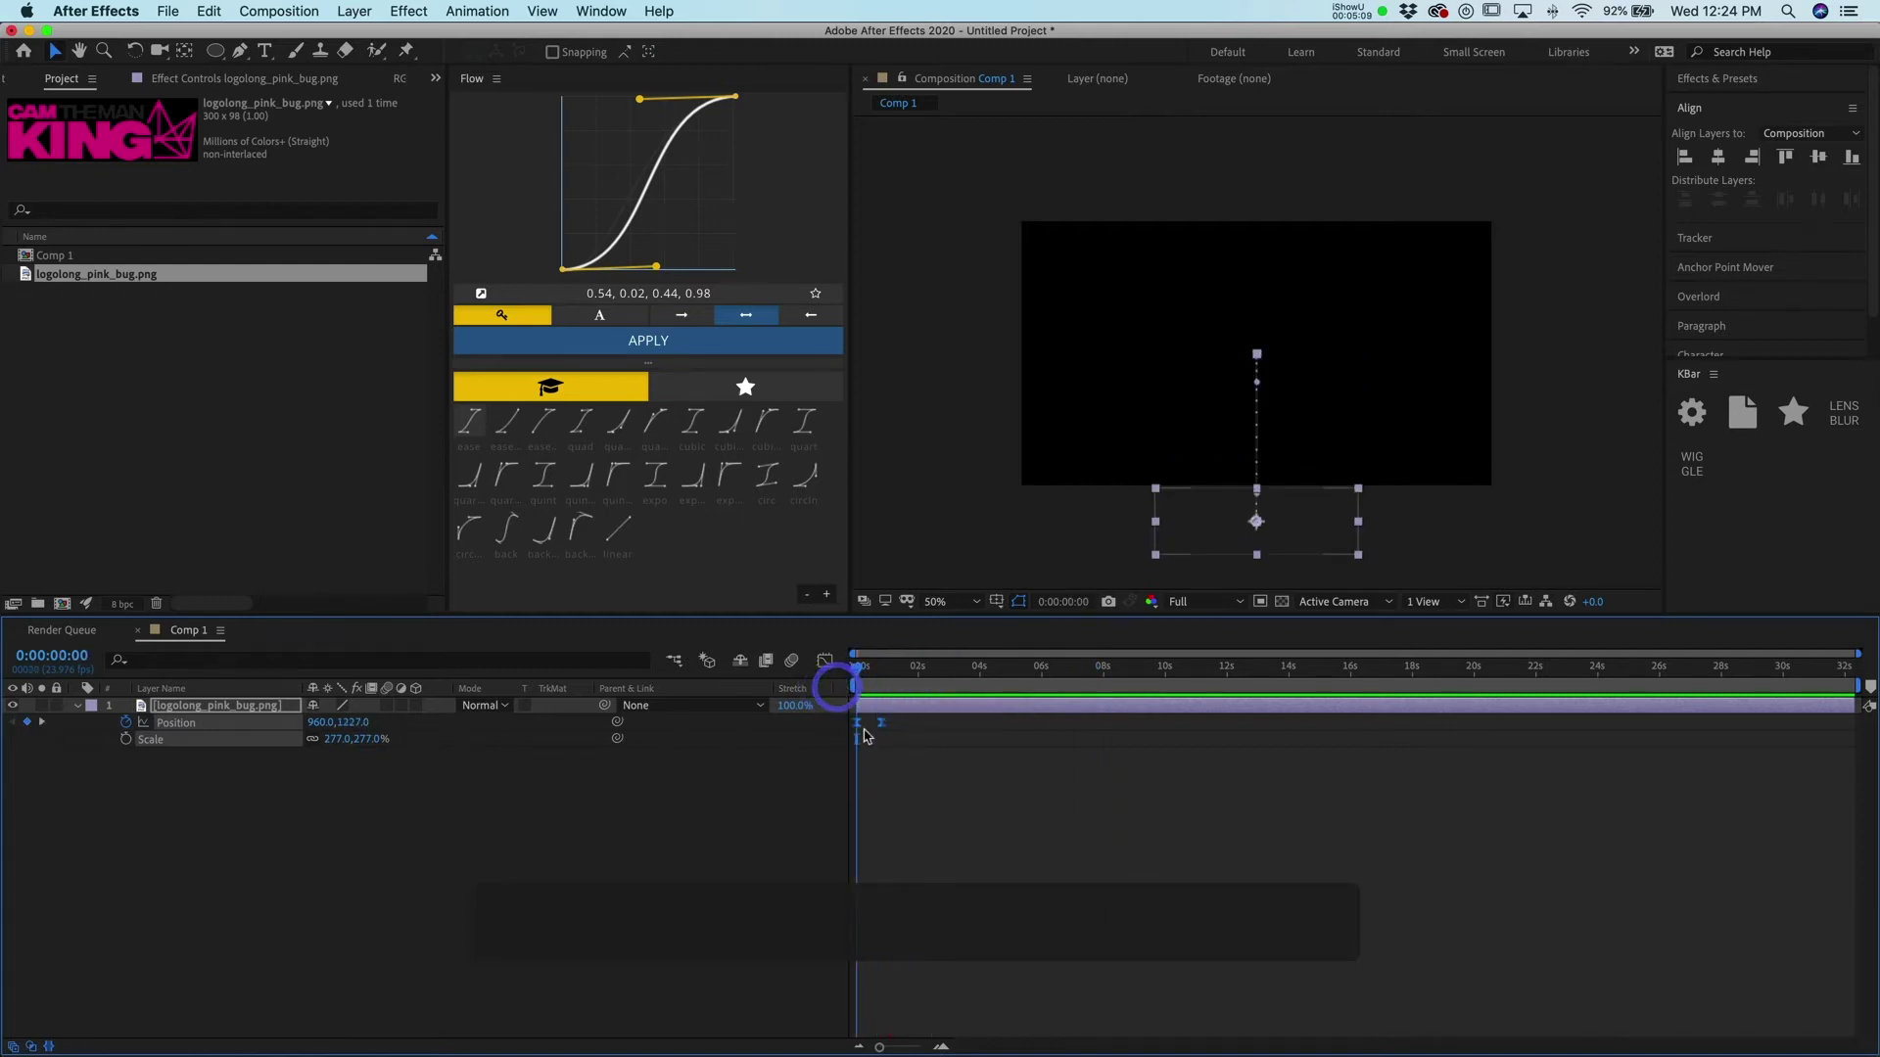
{"action": "left_click", "coordinate": [865, 730]}
{"action": "left_click", "coordinate": [857, 724]}
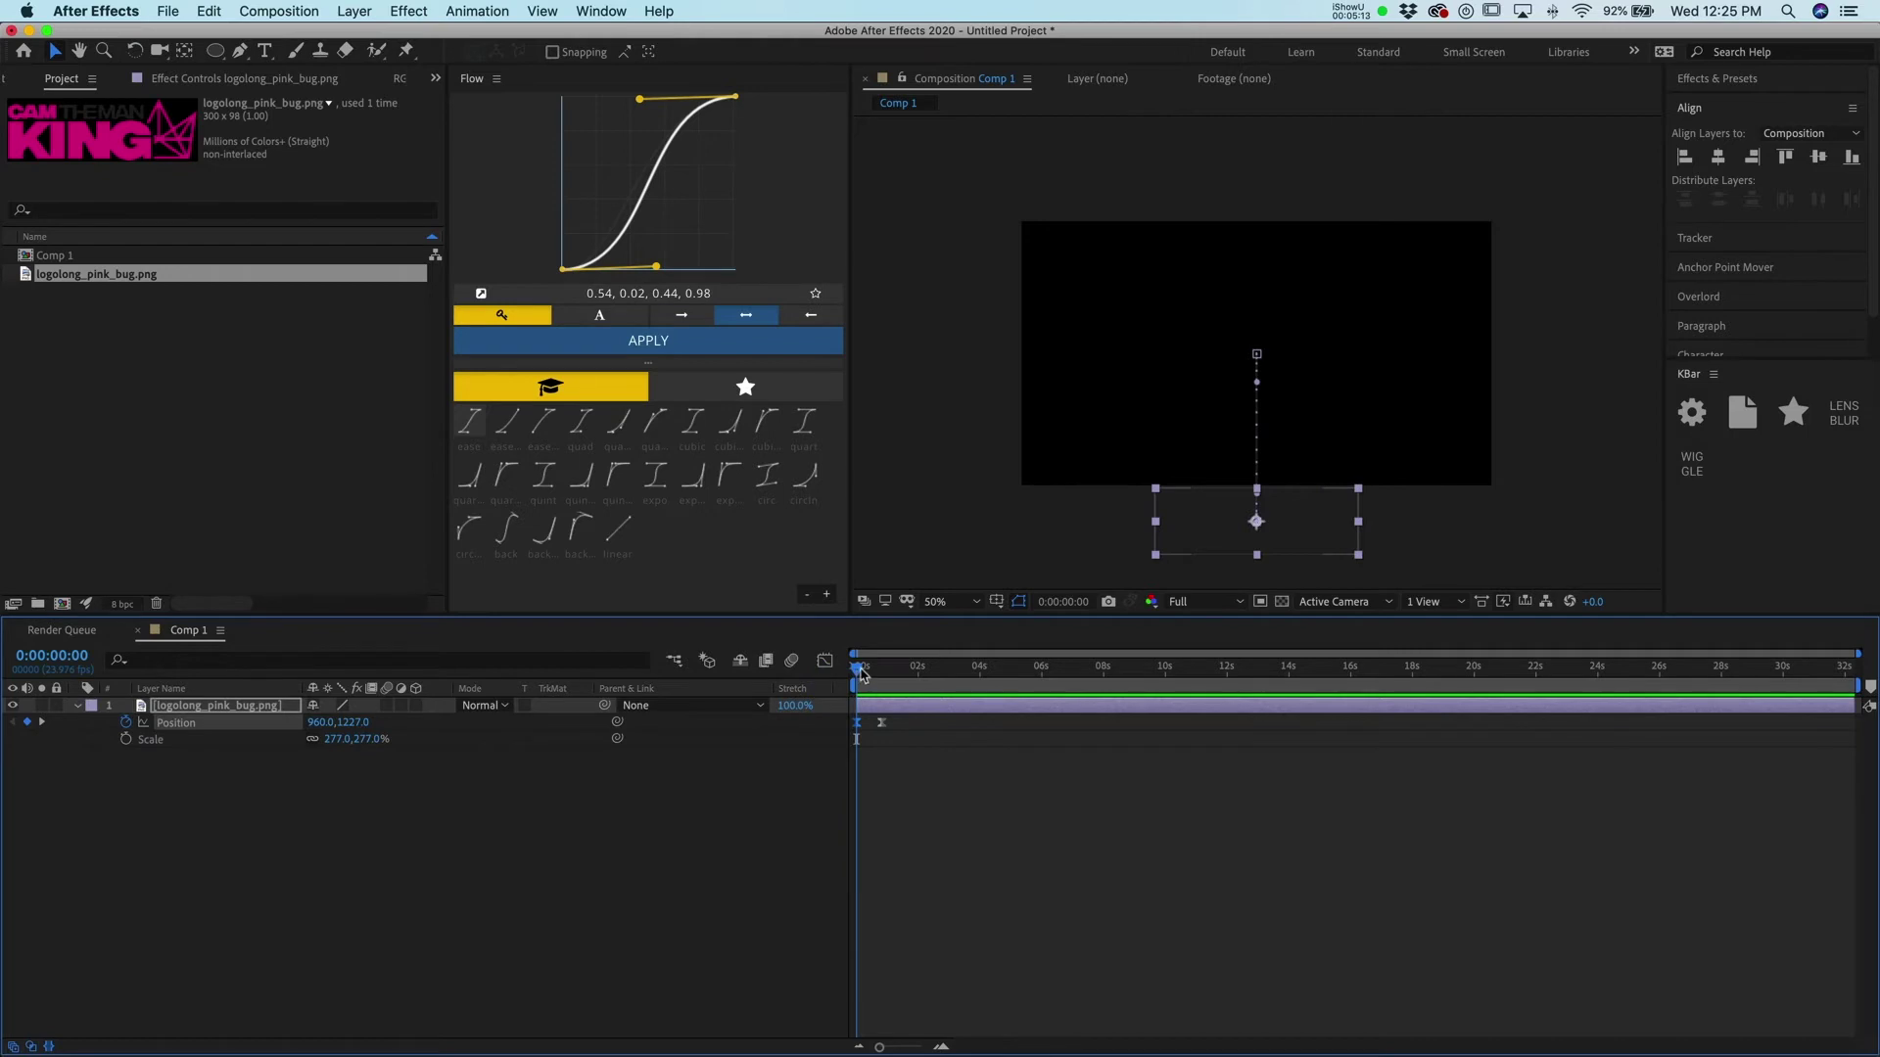
{"action": "mouse_move", "coordinate": [861, 673]}
{"action": "left_mouse_down"}
{"action": "mouse_move", "coordinate": [892, 666]}
{"action": "mouse_move", "coordinate": [866, 685]}
{"action": "left_mouse_up"}
{"action": "key", "text": "space"}
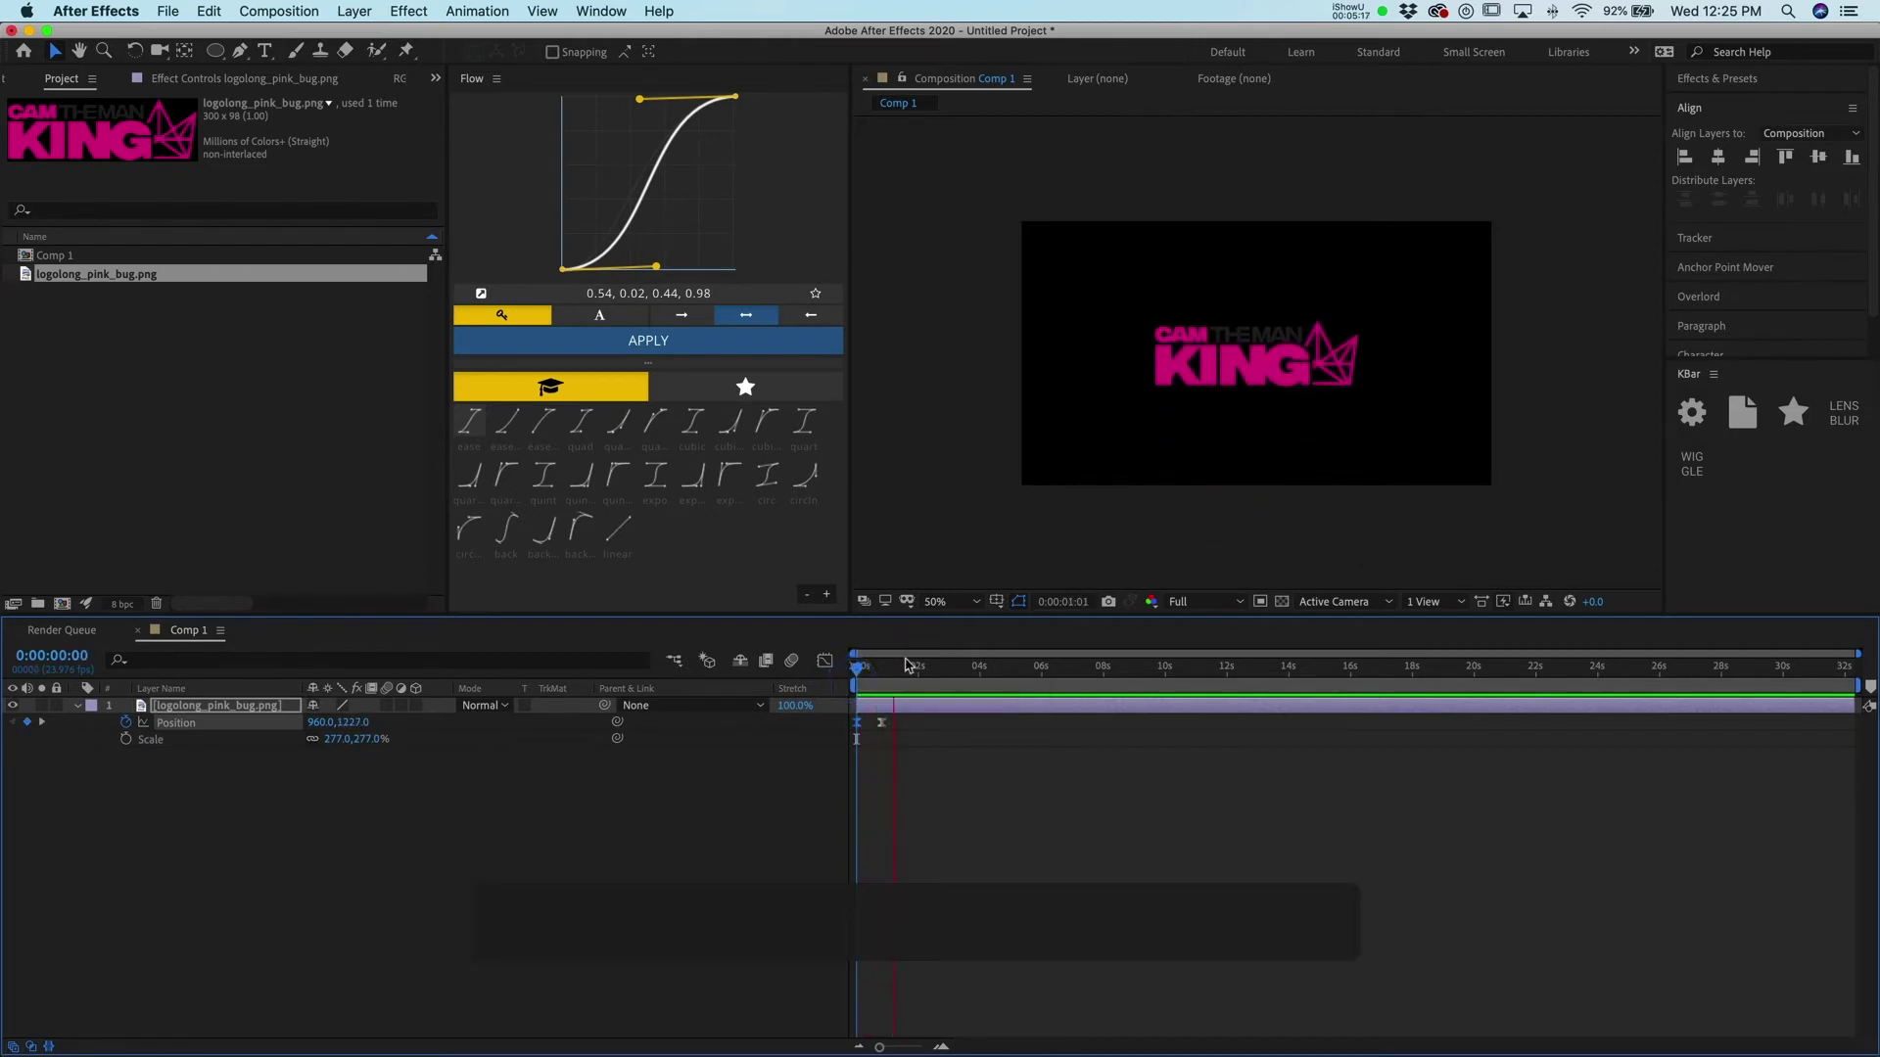
{"action": "key", "text": "space"}
- Undo the Easy Ease on the Position keyframes and play the animation from the start
{"action": "key", "text": "super+z"}
{"action": "left_click_drag", "start_coordinate": [875, 658], "coordinate": [877, 660]}
{"action": "key", "text": "space"}
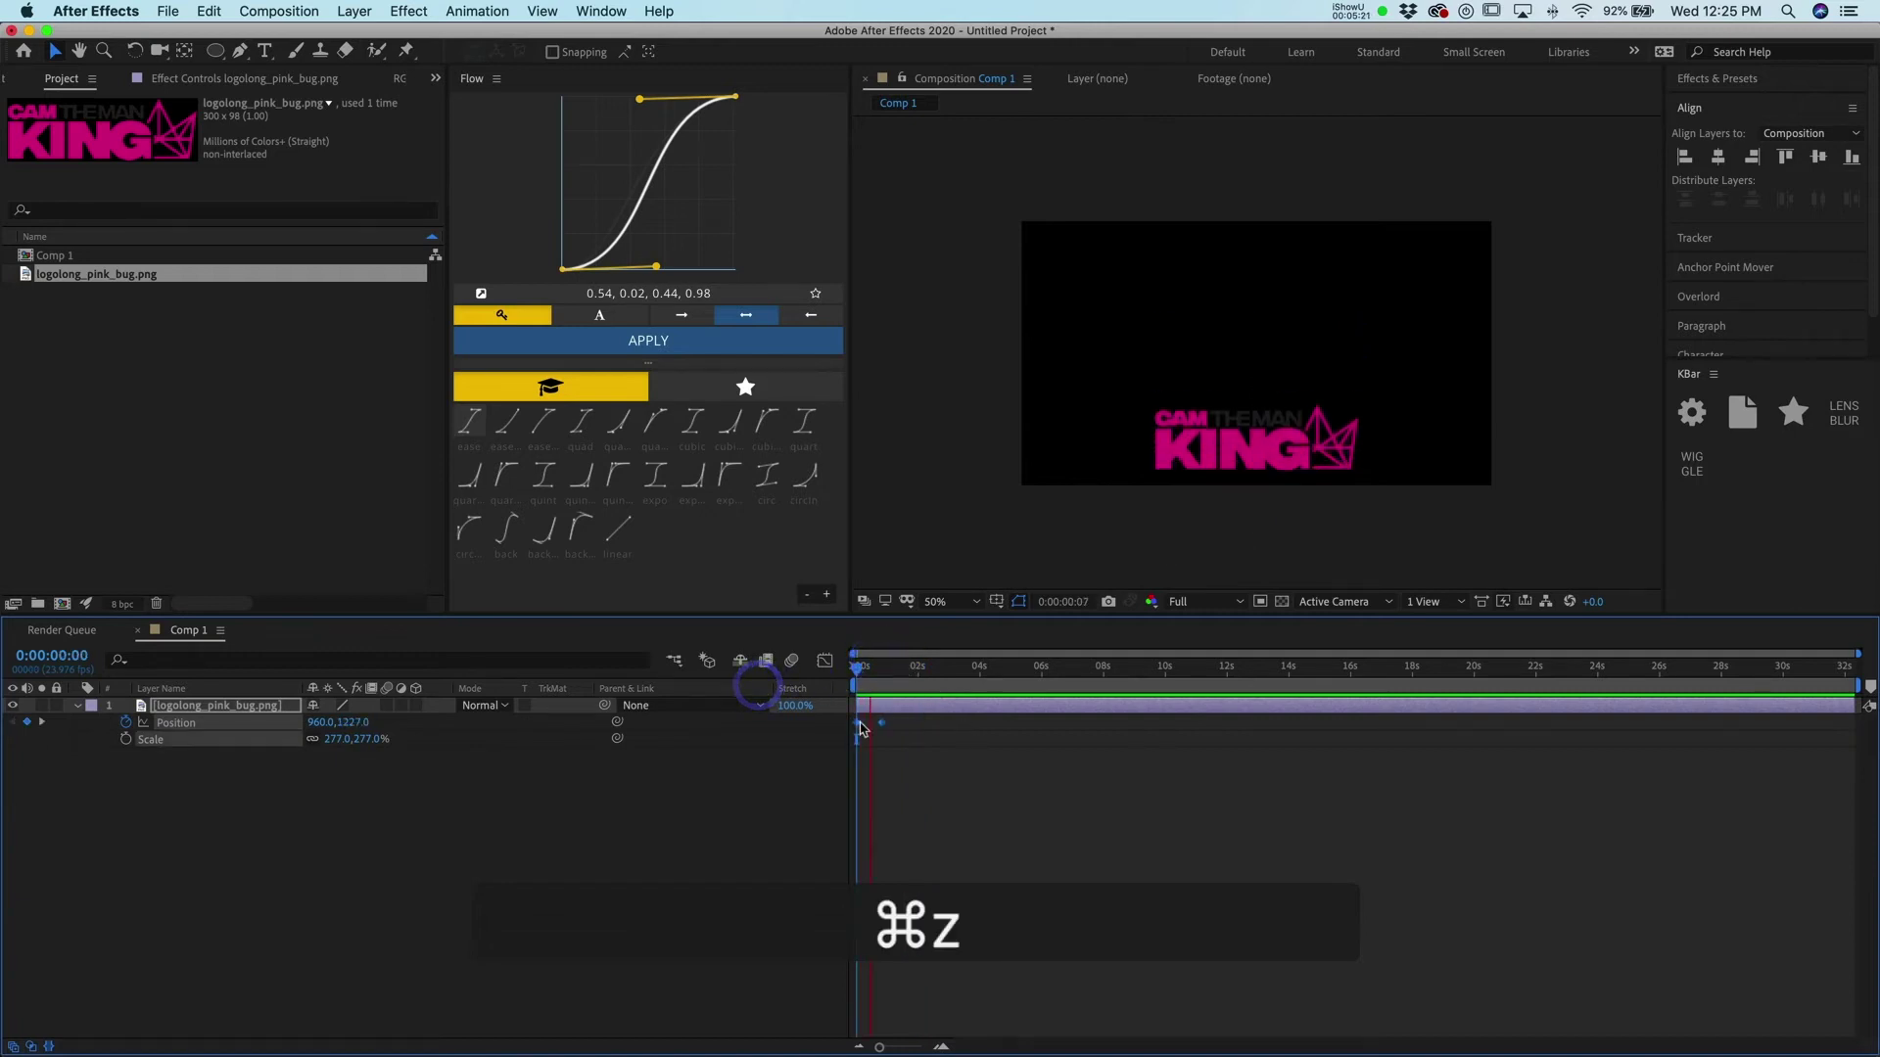
- Select both Position keyframes of the logo and steepen the Flow curve to 0.71, 0.00, 0.23, 0.99
{"action": "left_click", "coordinate": [1005, 783]}
{"action": "left_click", "coordinate": [894, 725]}
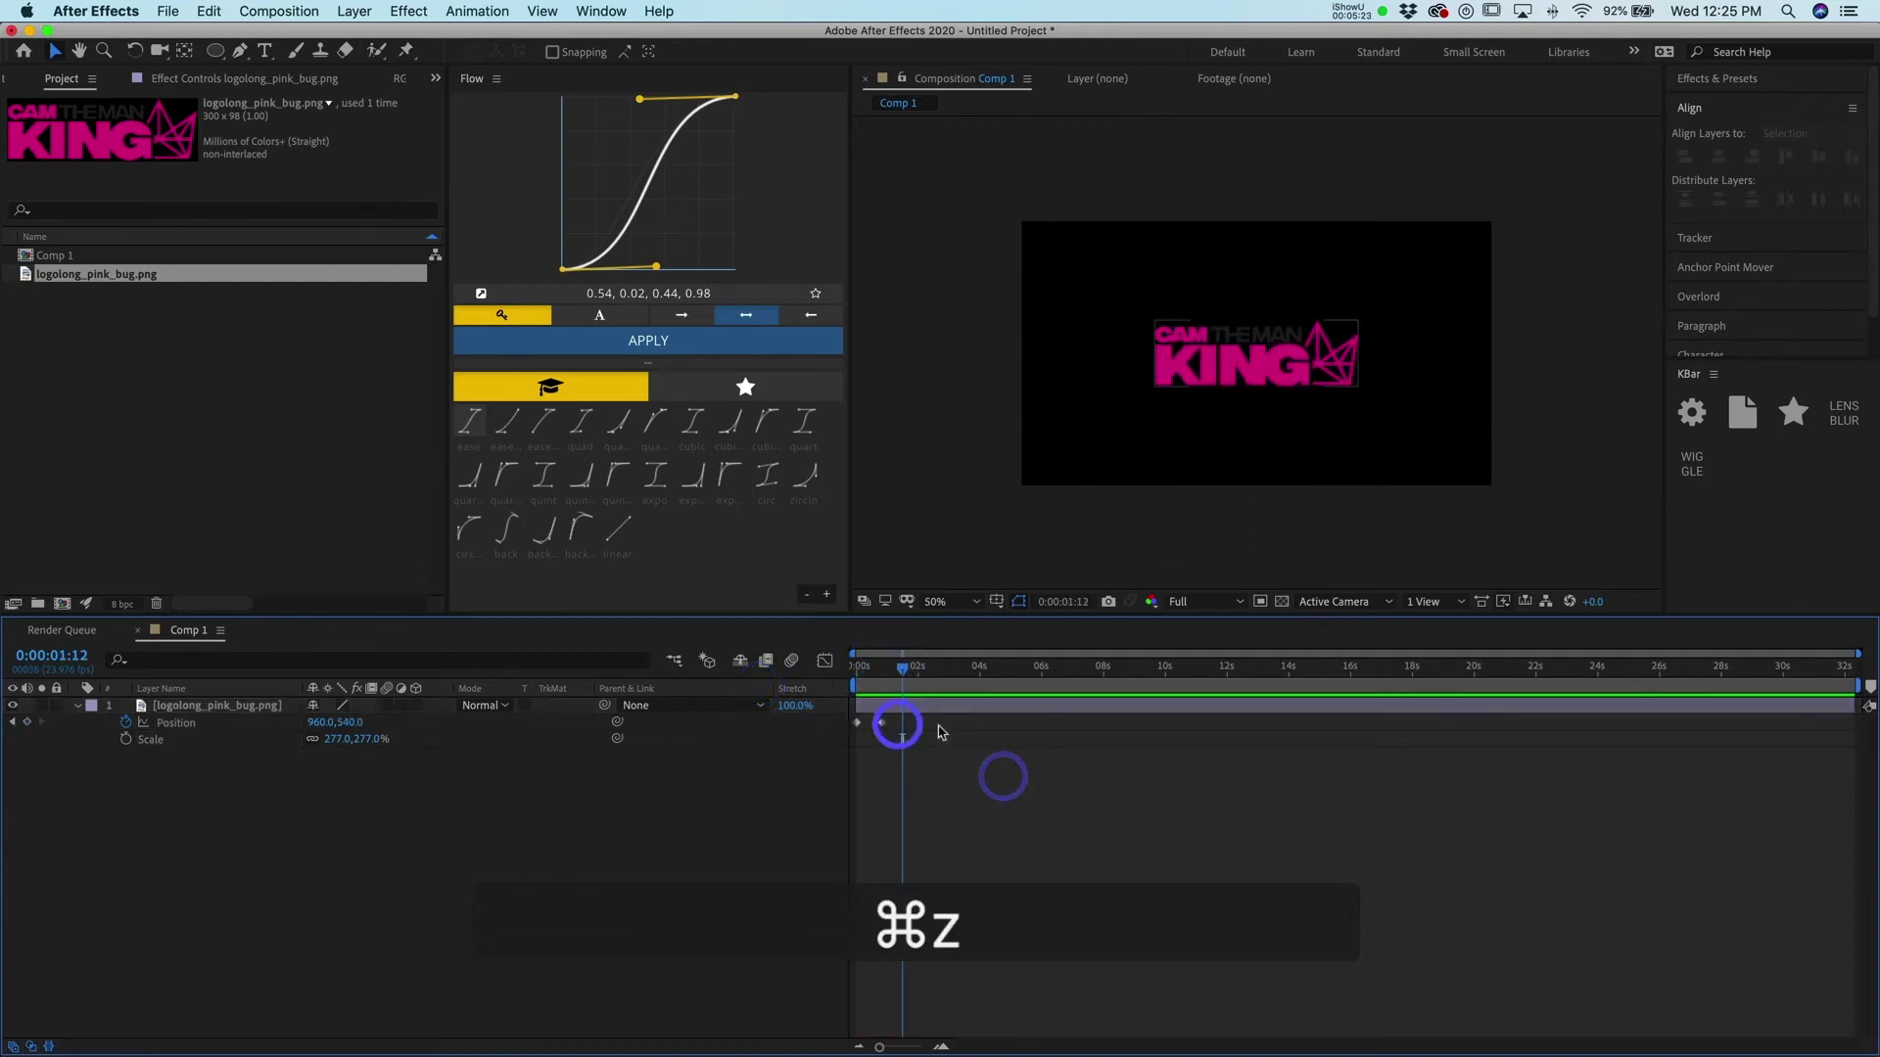
{"action": "left_click", "coordinate": [838, 726]}
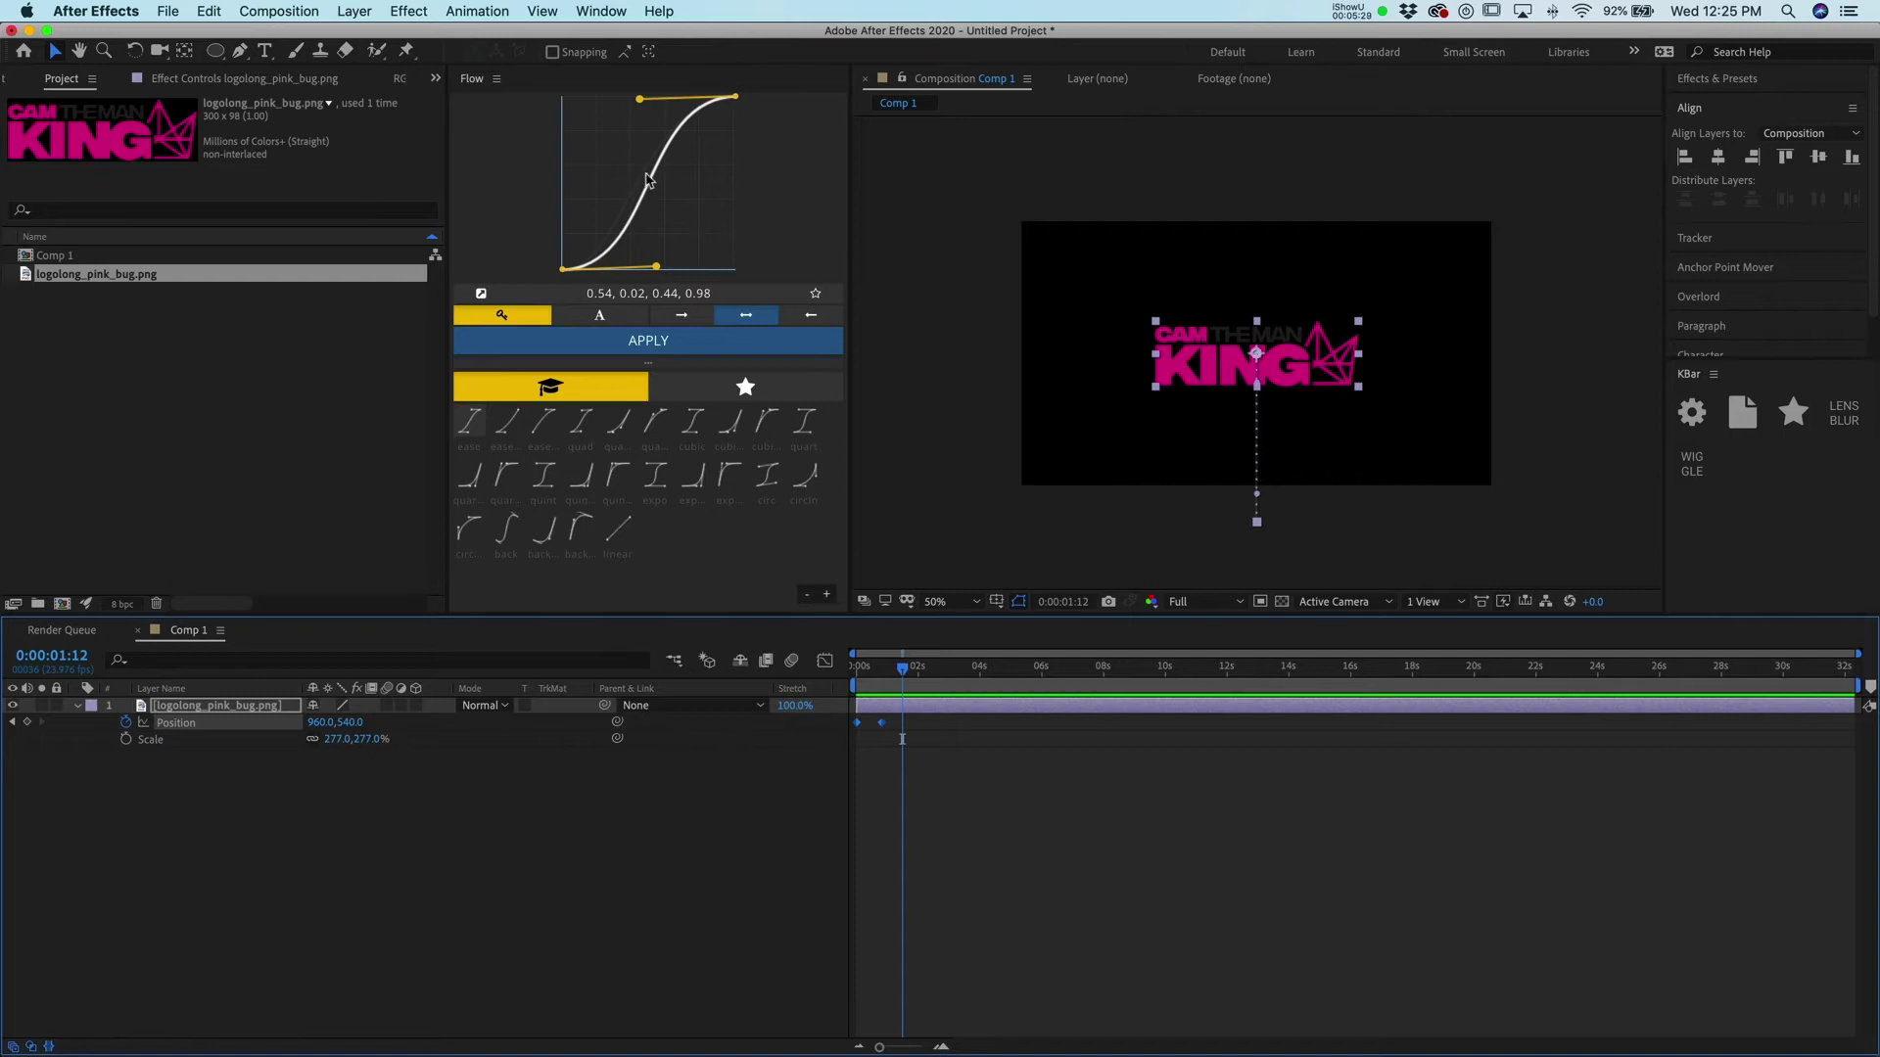
{"action": "mouse_move", "coordinate": [661, 274]}
{"action": "left_mouse_down"}
{"action": "mouse_move", "coordinate": [747, 269]}
{"action": "mouse_move", "coordinate": [685, 270]}
{"action": "left_mouse_up"}
{"action": "left_click_drag", "start_coordinate": [642, 100], "coordinate": [601, 97]}
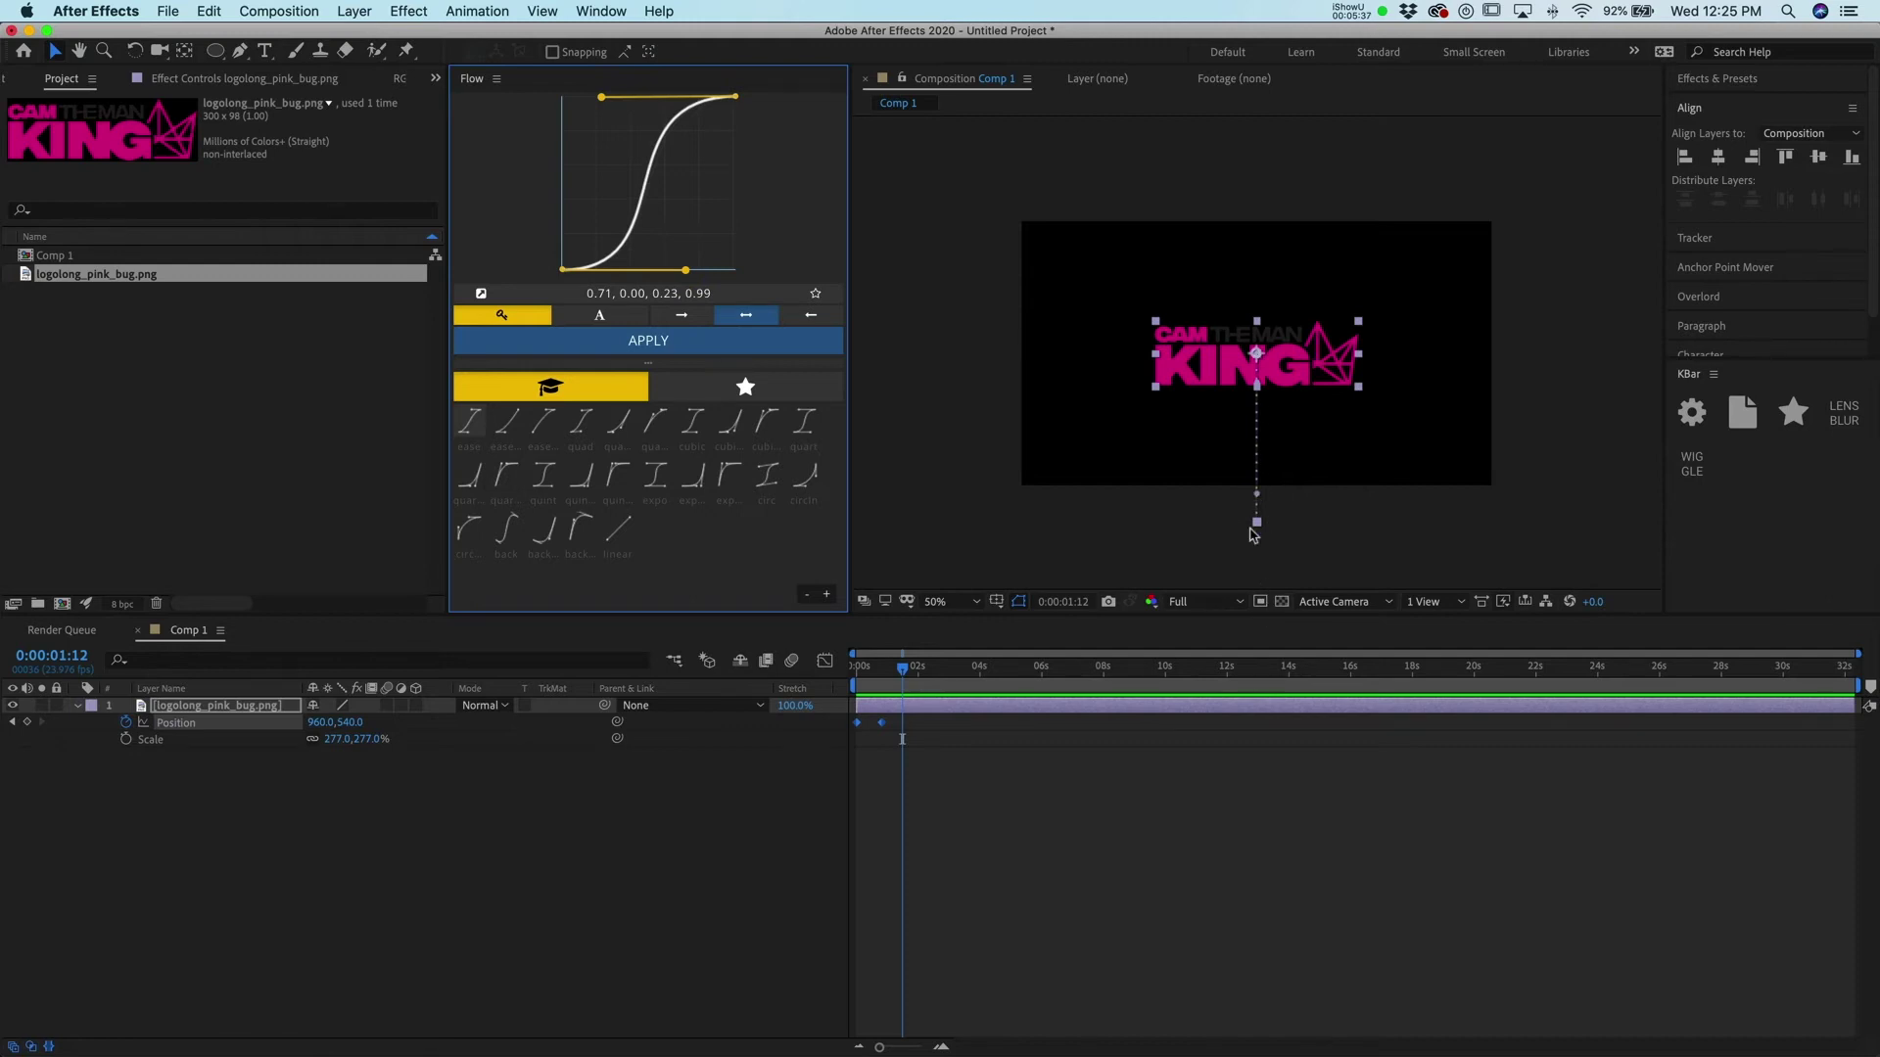
- Apply Flow's preset curve with values 0.26, 1.00, 0.48, 1.00 to the selected Position keyframes
{"action": "left_click", "coordinate": [506, 474]}
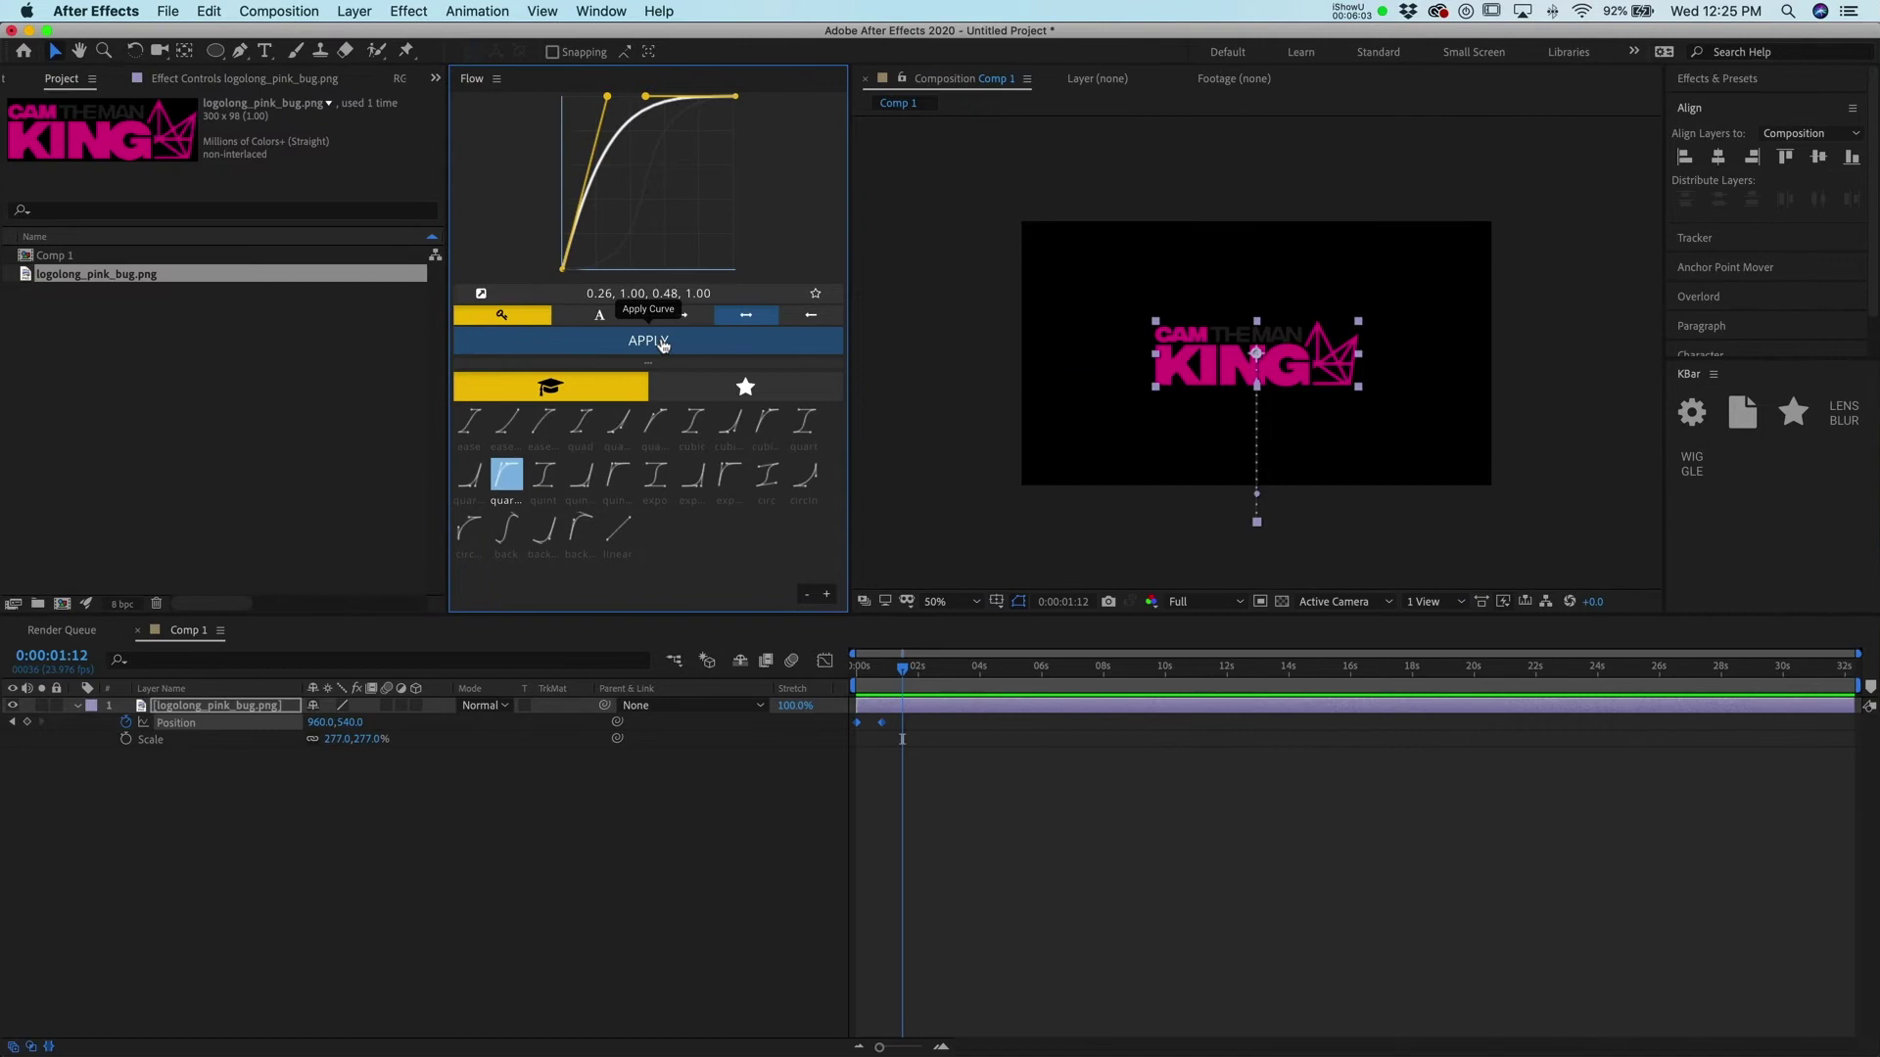
{"action": "left_click", "coordinate": [662, 342]}
- Play back the logo's slide-in repeatedly from the start to examine the applied Flow curve
{"action": "left_click_drag", "start_coordinate": [932, 670], "coordinate": [805, 674]}
{"action": "key", "text": "space"}
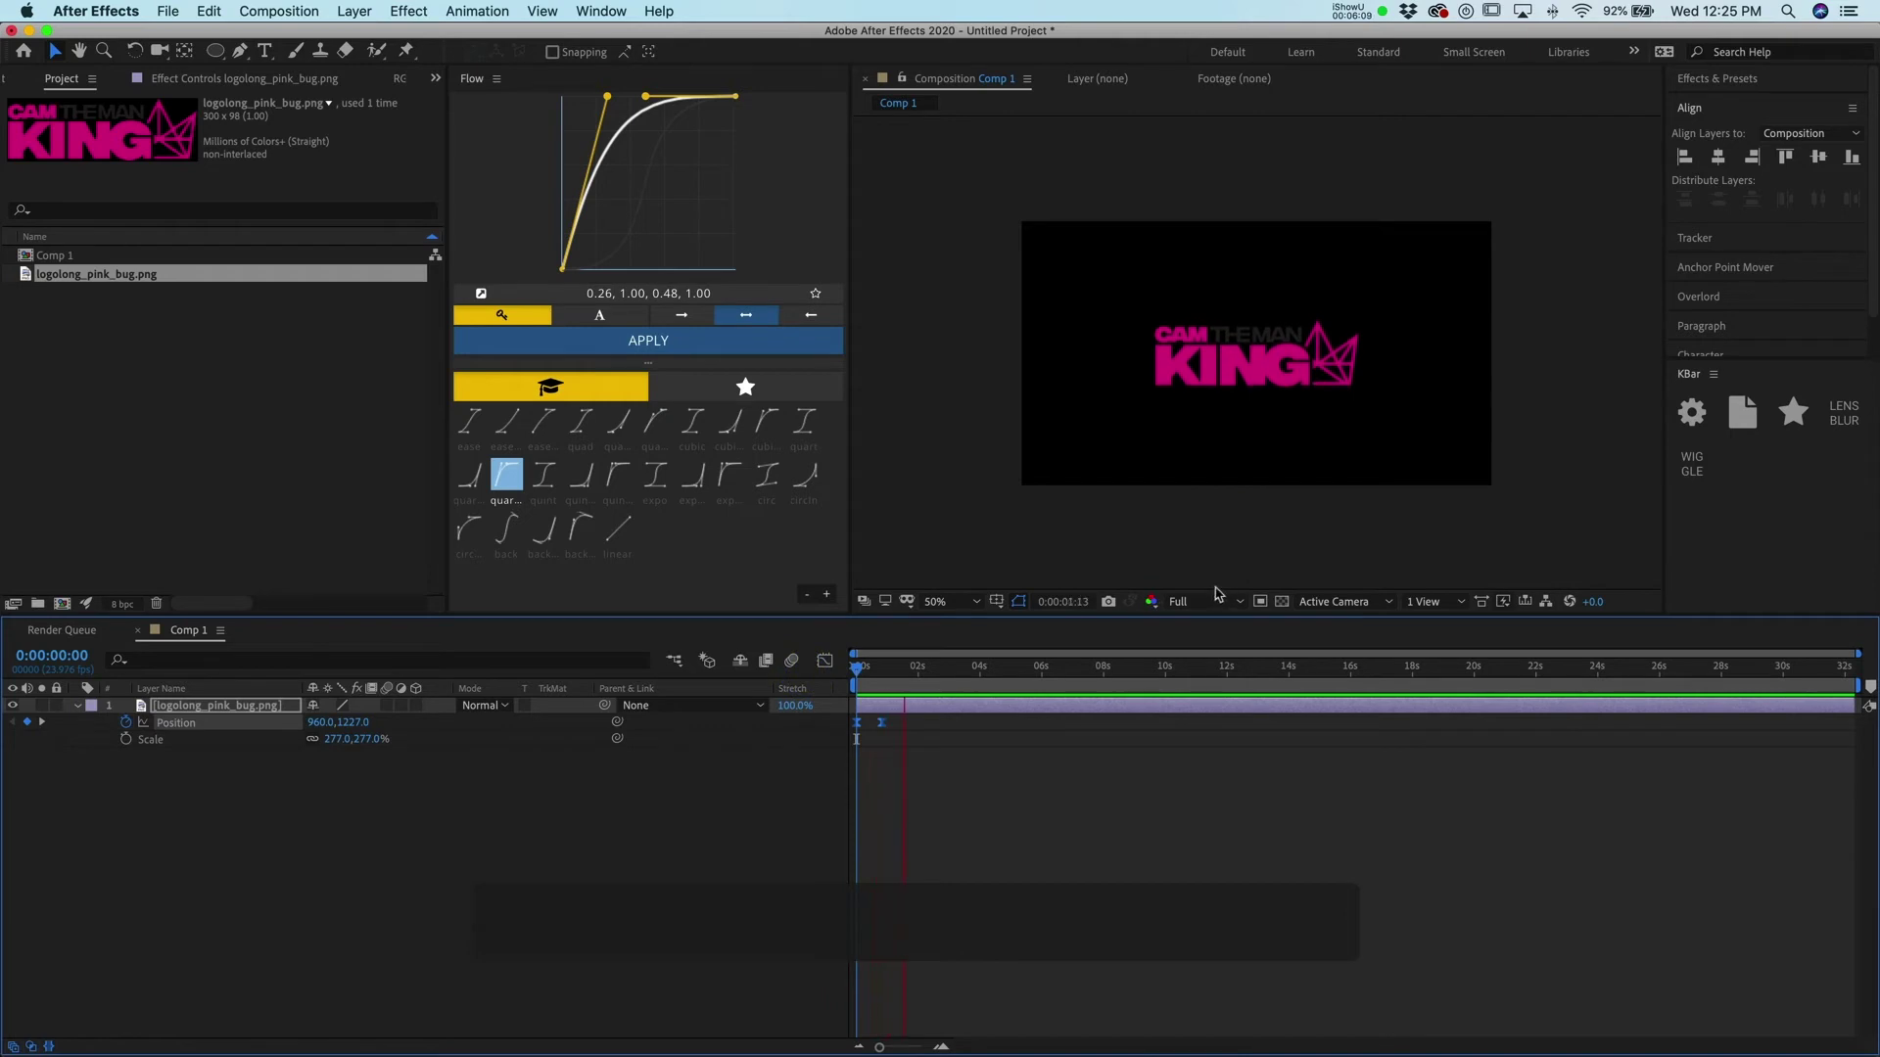
{"action": "key", "text": "space"}
{"action": "left_click_drag", "start_coordinate": [855, 678], "coordinate": [806, 682]}
{"action": "key", "text": "space"}
{"action": "key", "text": "space"}
{"action": "key", "text": "space"}
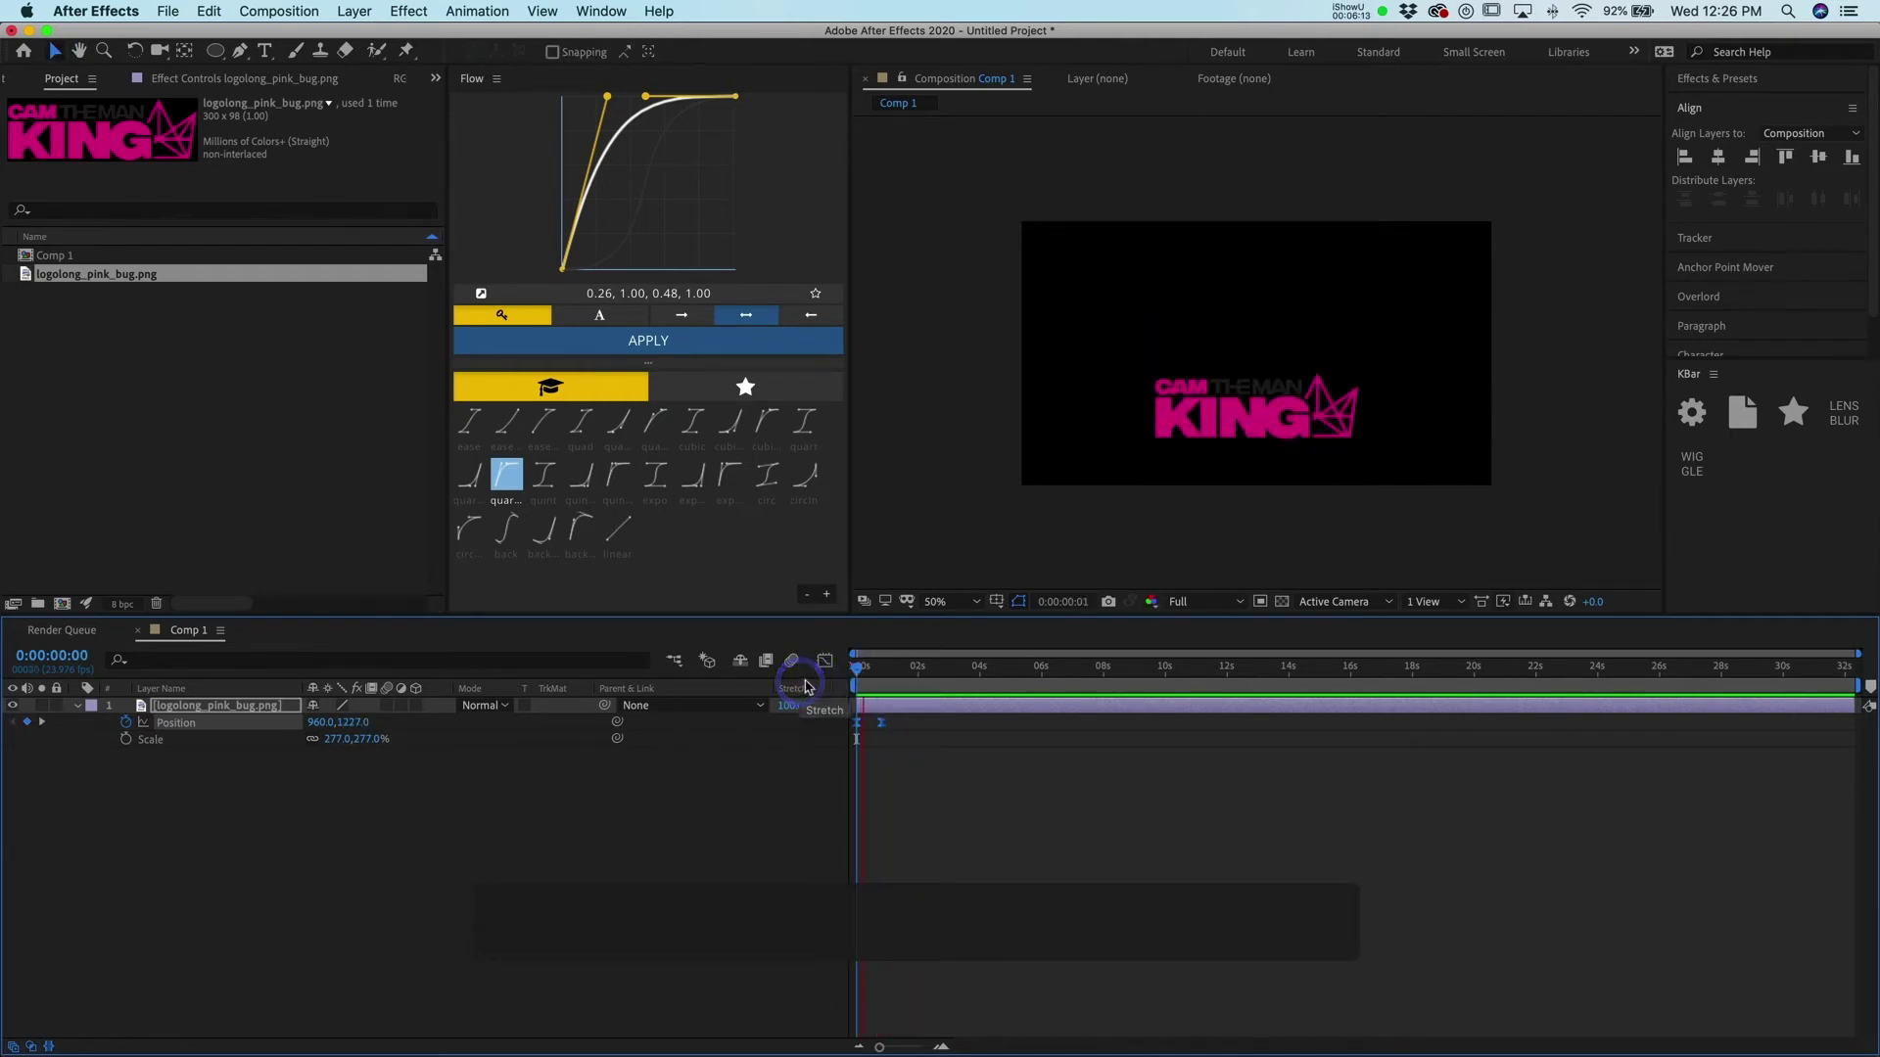
{"action": "key", "text": "space"}
{"action": "left_click_drag", "start_coordinate": [905, 677], "coordinate": [828, 688]}
{"action": "key", "text": "space"}
- Move the logo's ending Position keyframe to about two seconds and play the slide-in from the start
{"action": "left_click", "coordinate": [881, 721]}
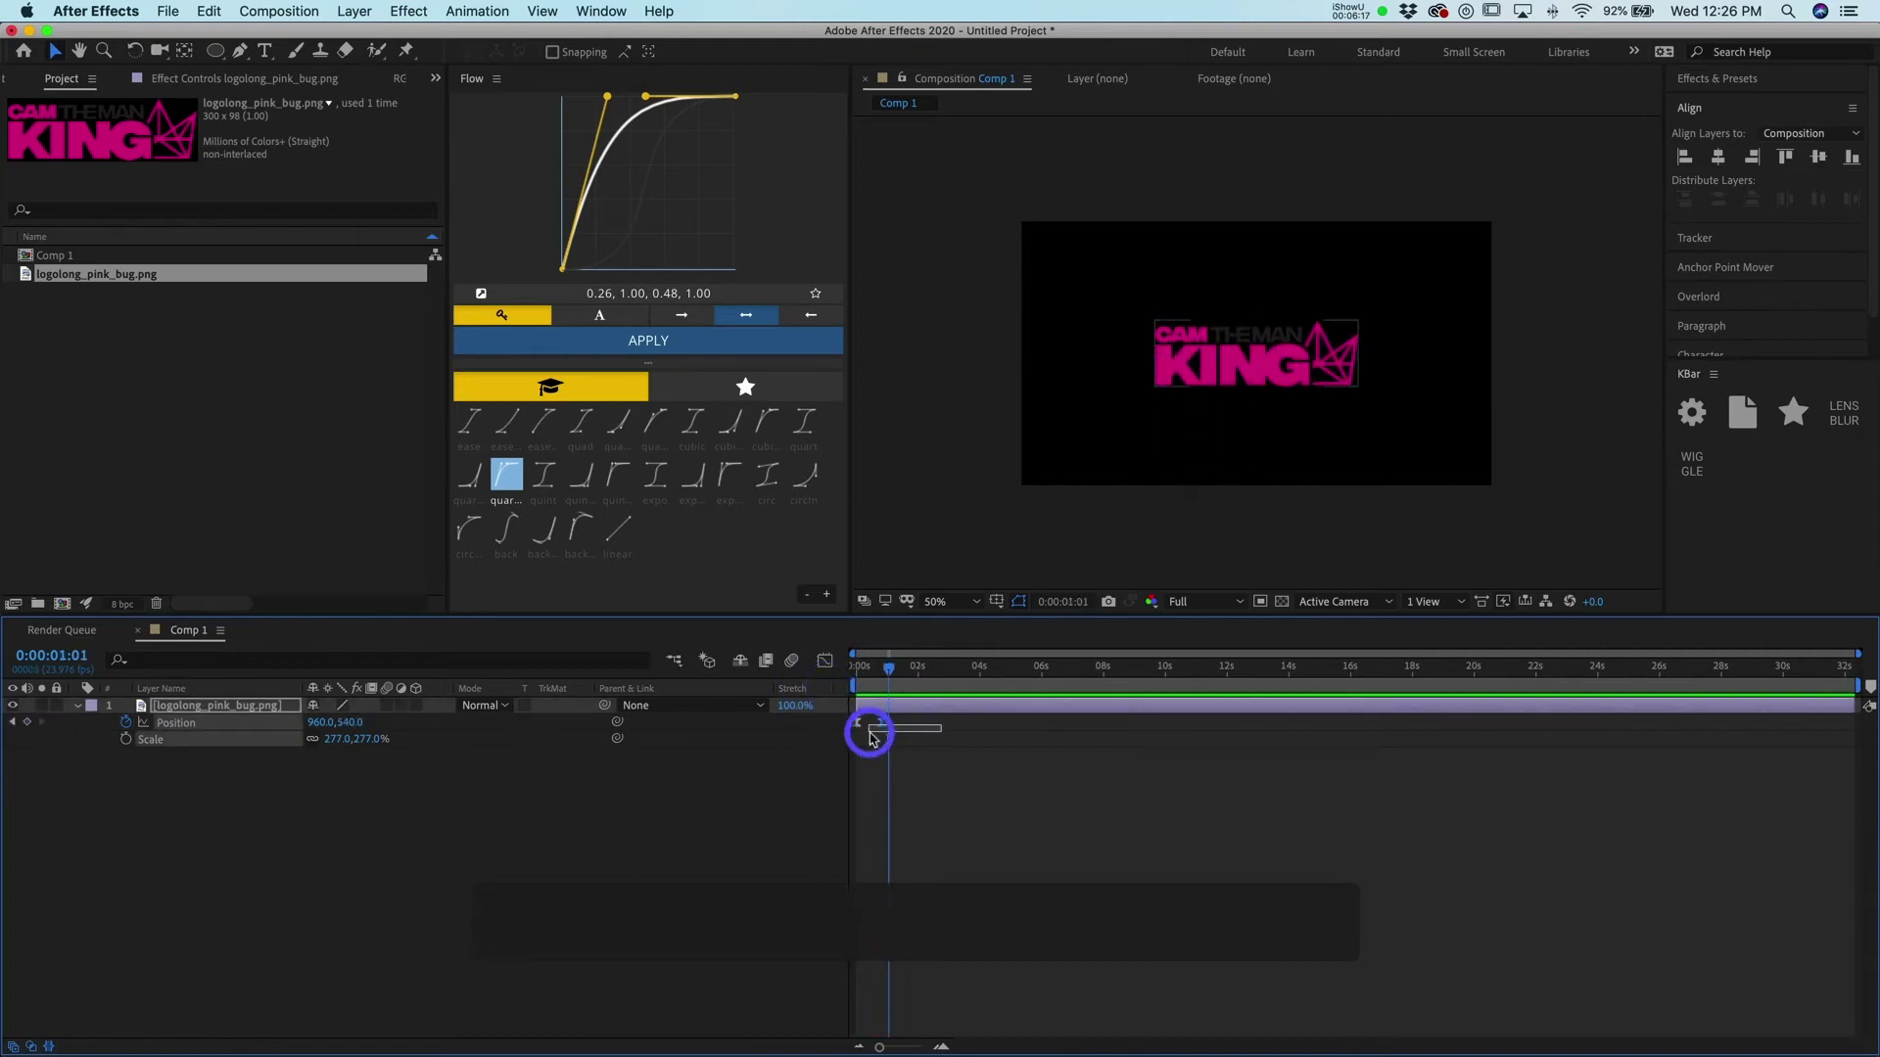
{"action": "key", "text": "alt+shift+Right"}
{"action": "key", "text": "alt+shift+Right"}
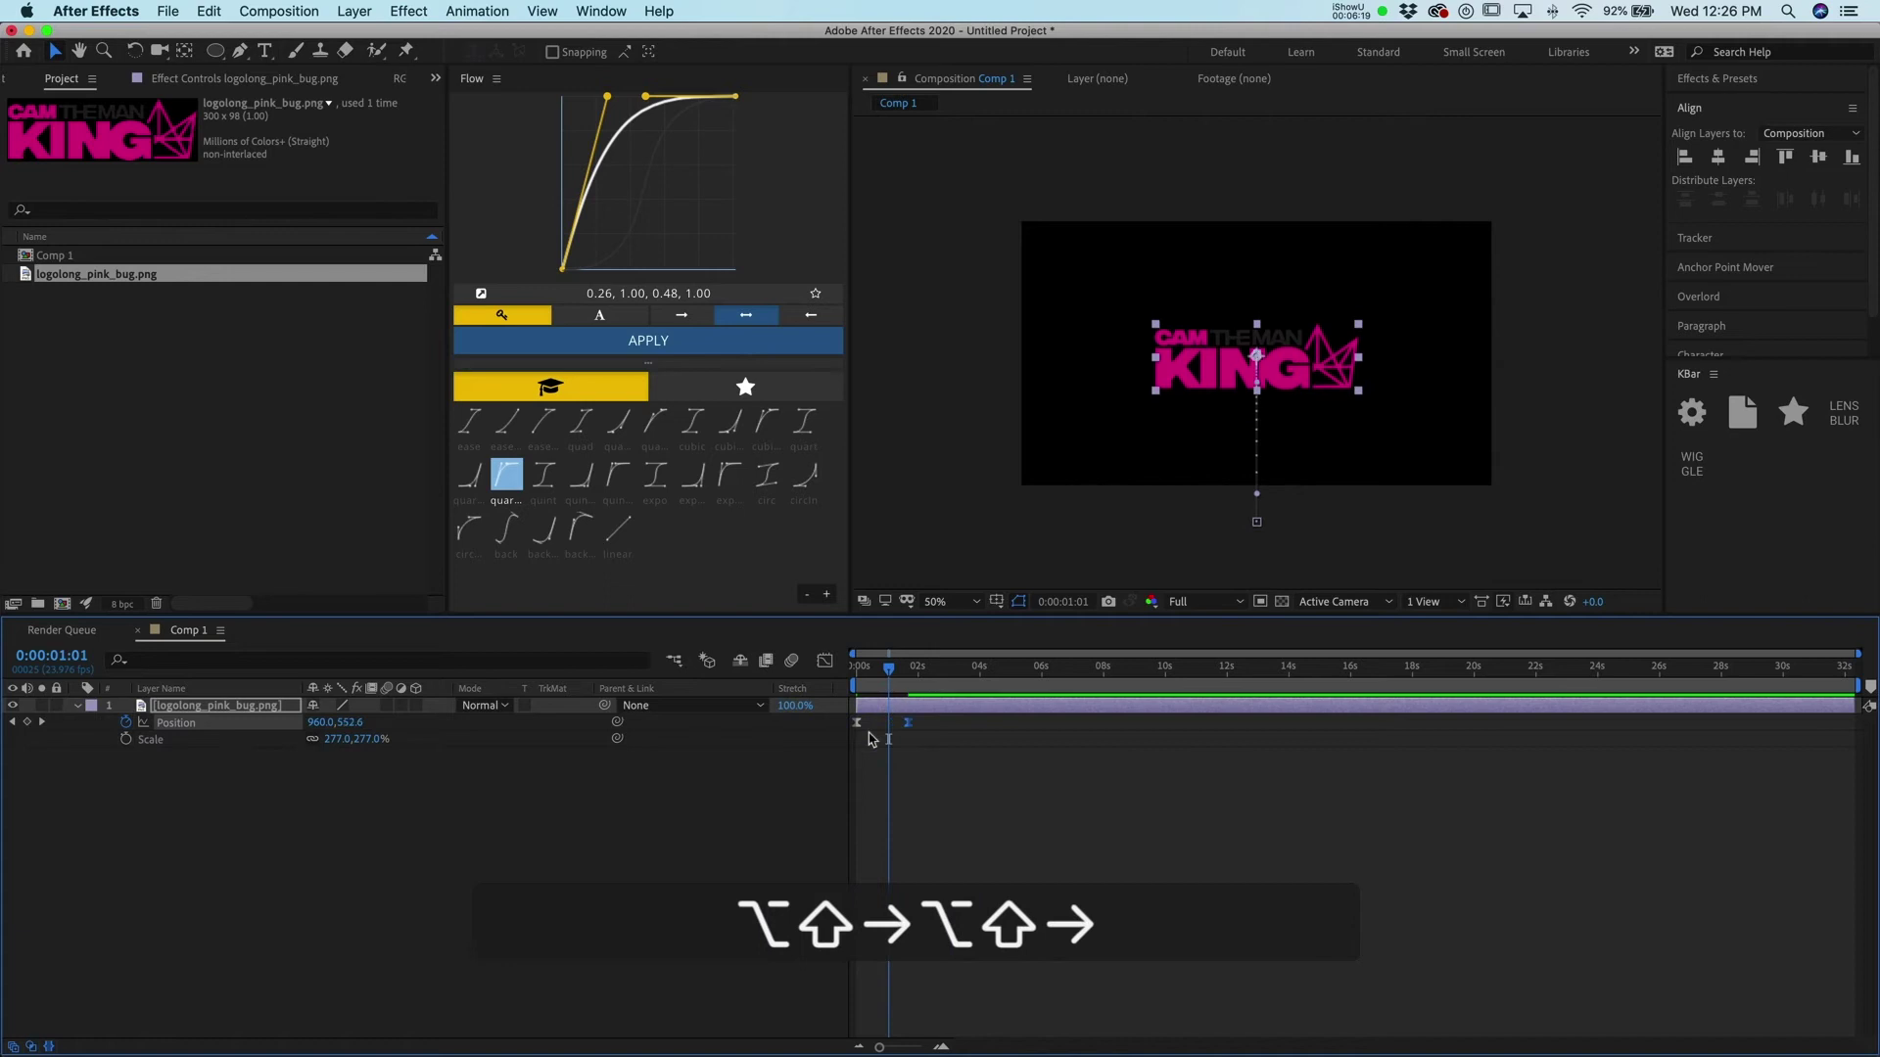
{"action": "key", "text": "alt+shift+Right"}
{"action": "left_click_drag", "start_coordinate": [973, 660], "coordinate": [785, 673]}
{"action": "key", "text": "space"}
- Reapply the 0.26, 1.00, 0.48, 1.00 Flow curve to both Position keyframes and play the animation from the start
{"action": "left_click_drag", "start_coordinate": [1016, 733], "coordinate": [827, 723]}
{"action": "left_click", "coordinate": [584, 340]}
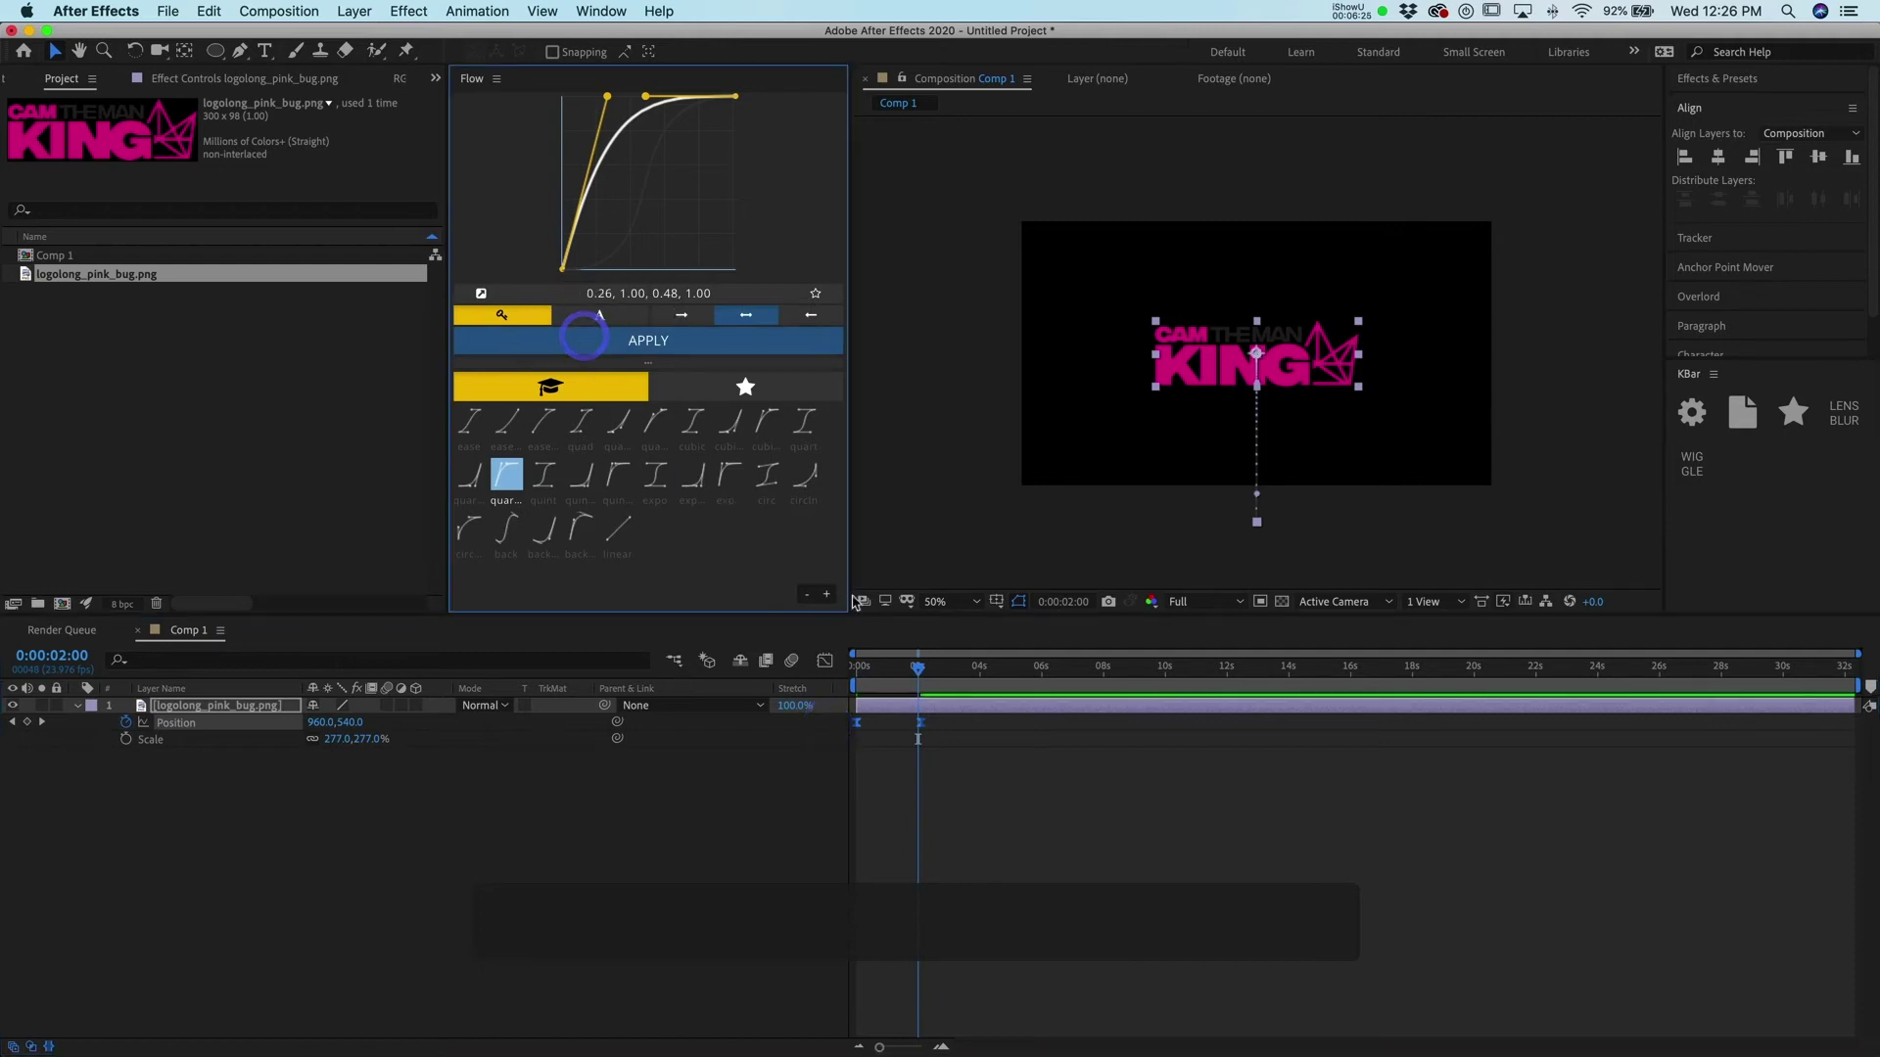
{"action": "left_click_drag", "start_coordinate": [892, 669], "coordinate": [754, 678]}
{"action": "key", "text": "space"}
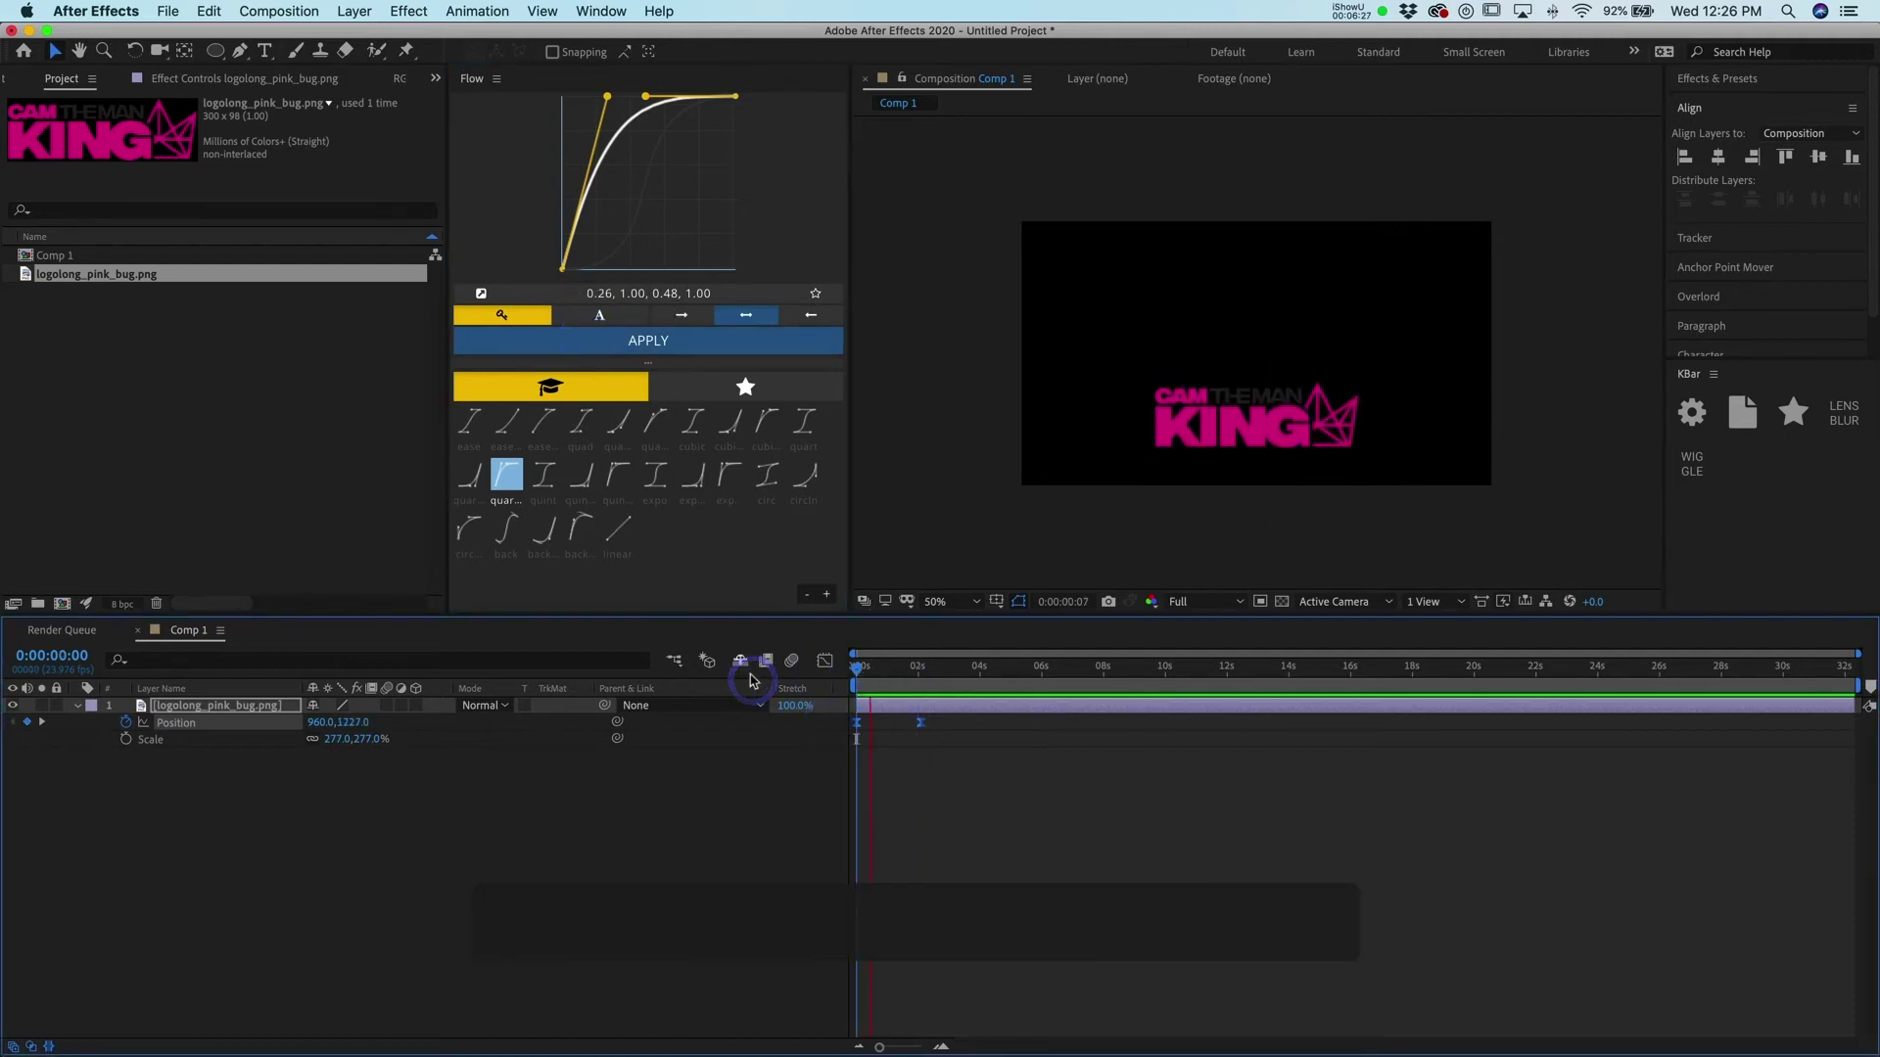
{"action": "key", "text": "space"}
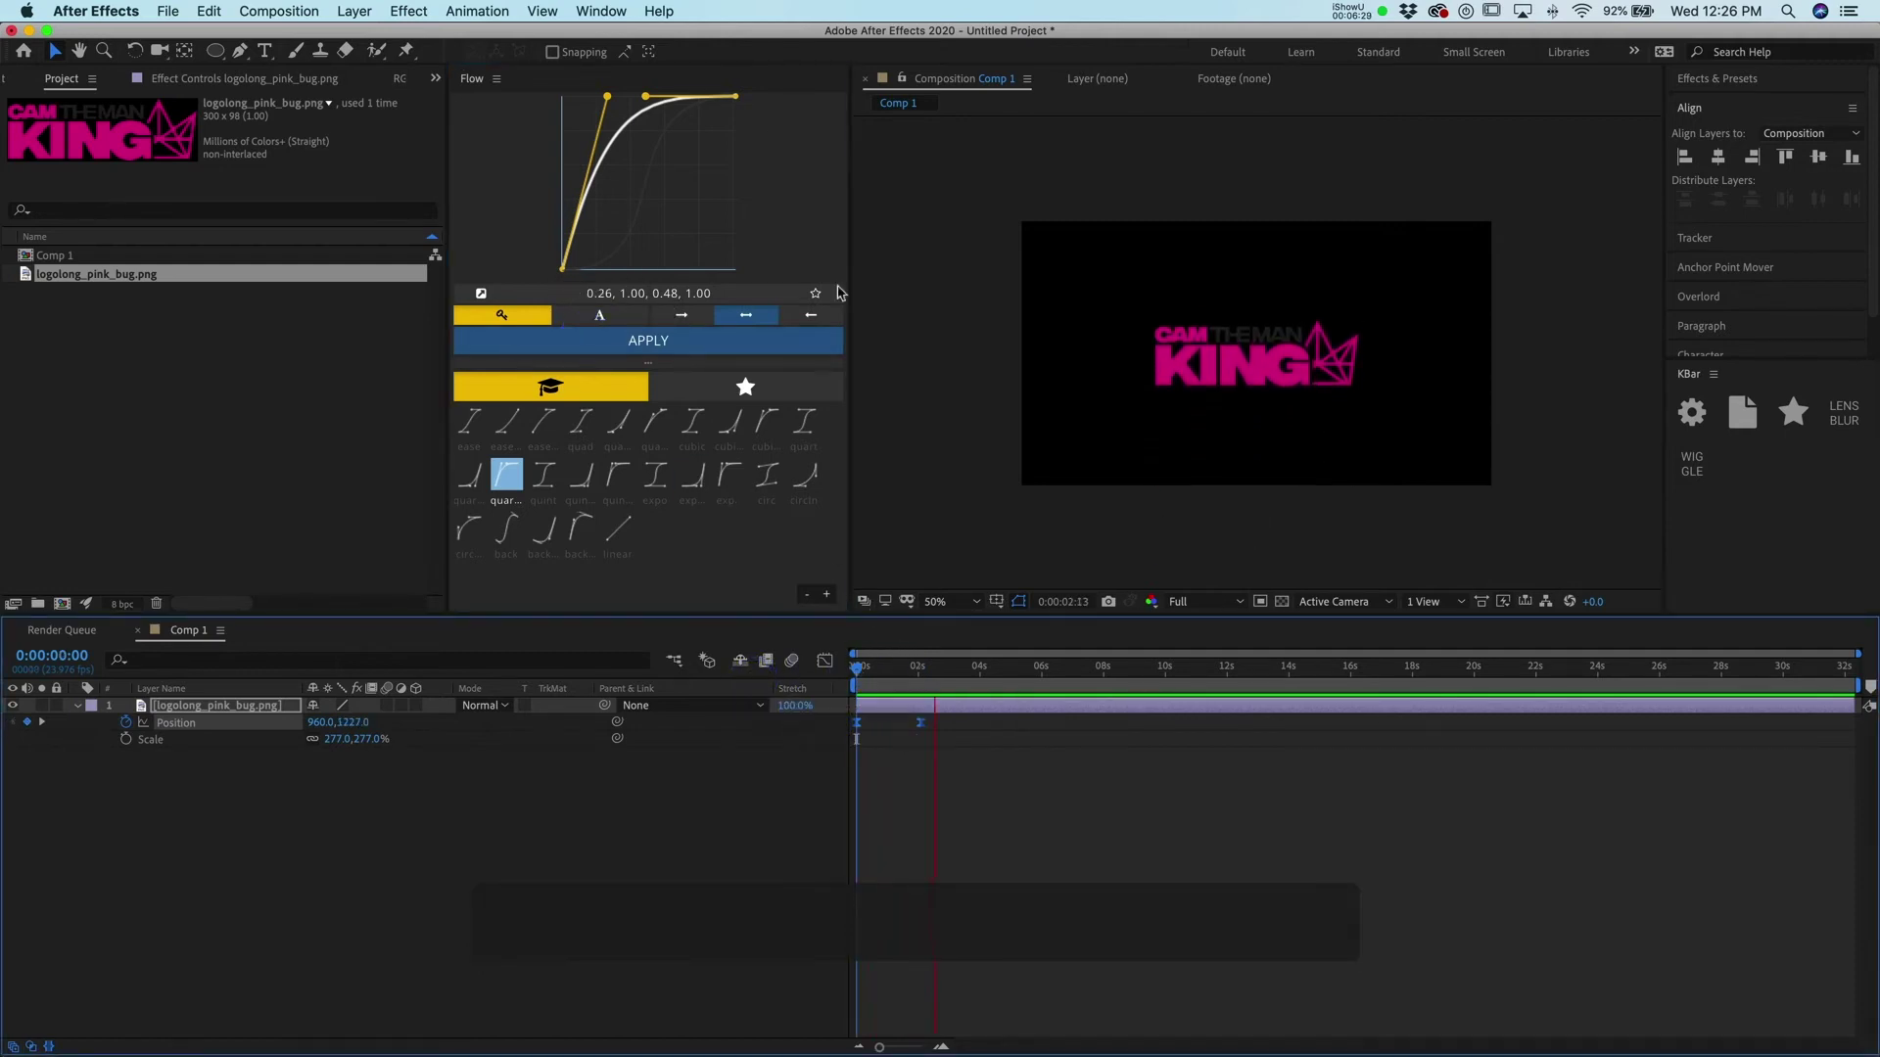
- Steepen the Flow curve to 0.03, 1.02, 0.16, 1.00 and apply it to the Position keyframes
{"action": "mouse_move", "coordinate": [605, 98]}
{"action": "left_mouse_down"}
{"action": "mouse_move", "coordinate": [568, 95]}
{"action": "mouse_move", "coordinate": [614, 95]}
{"action": "mouse_move", "coordinate": [591, 97]}
{"action": "left_mouse_up"}
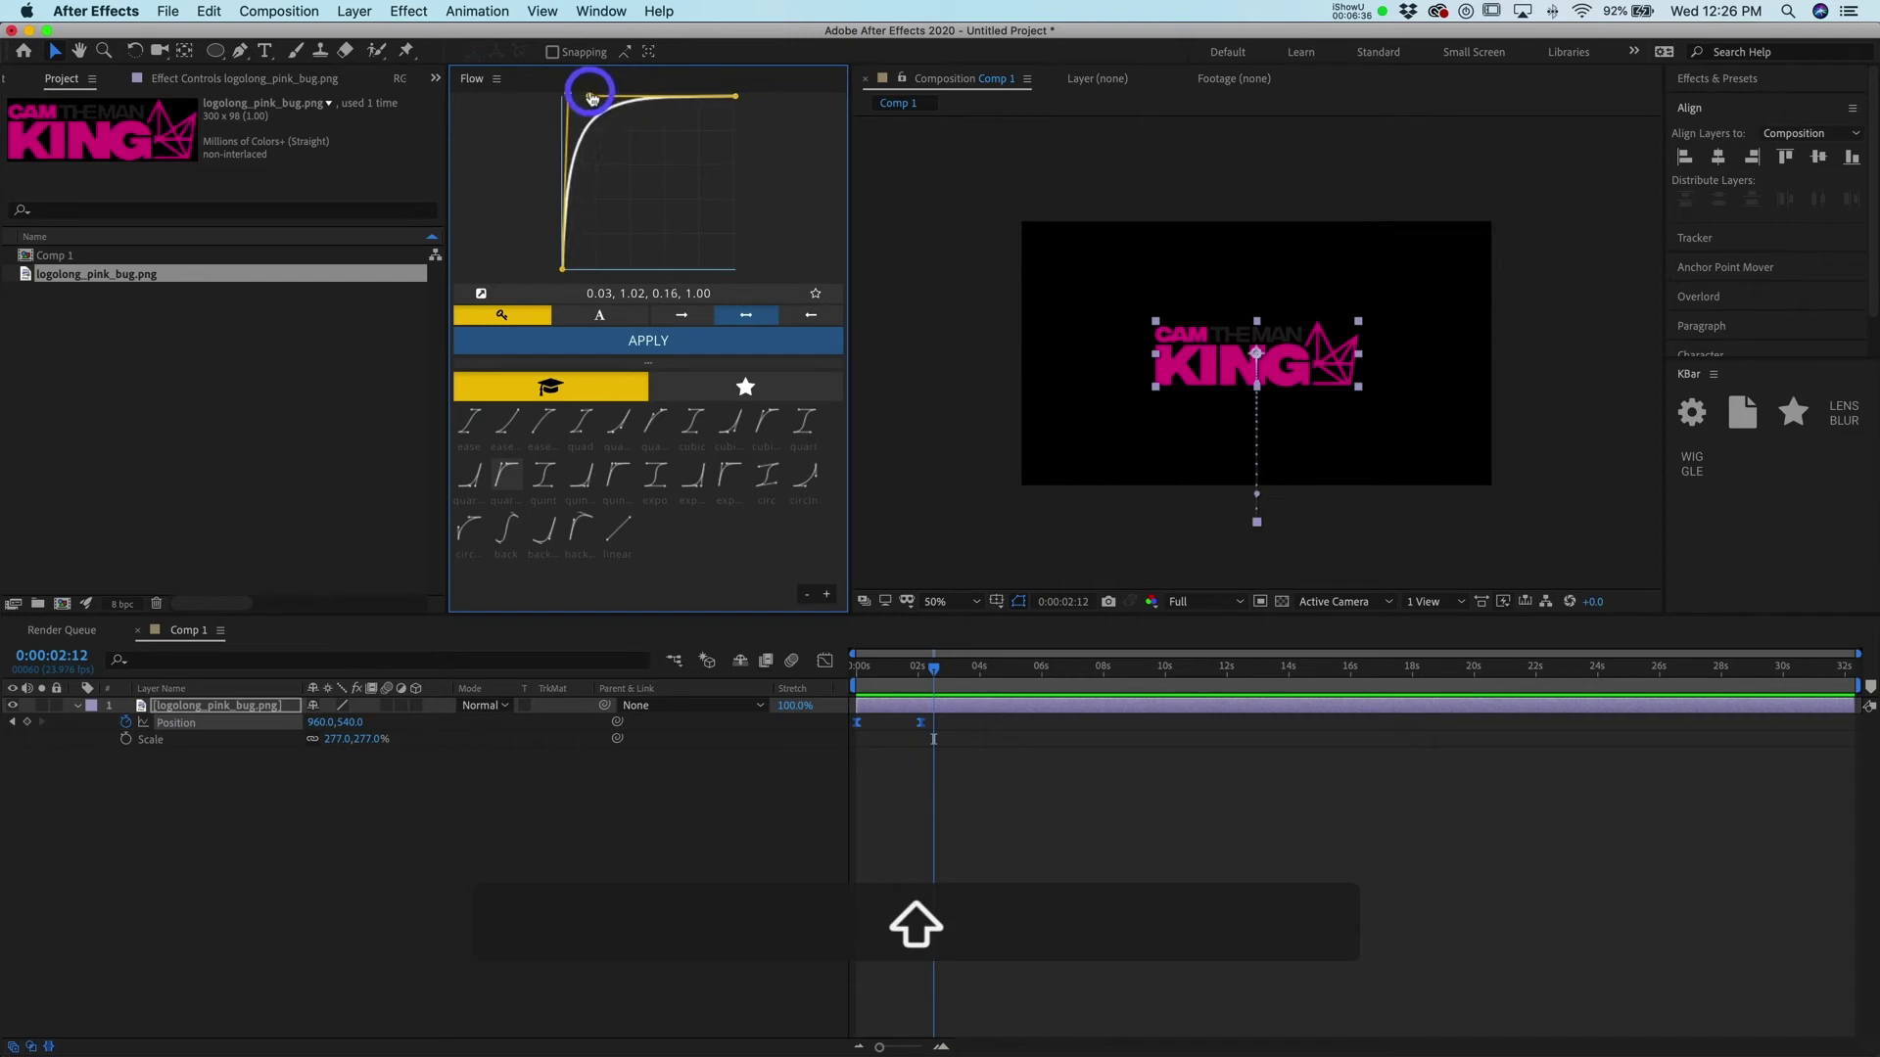
{"action": "left_click", "coordinate": [673, 341]}
{"action": "left_click", "coordinate": [914, 755]}
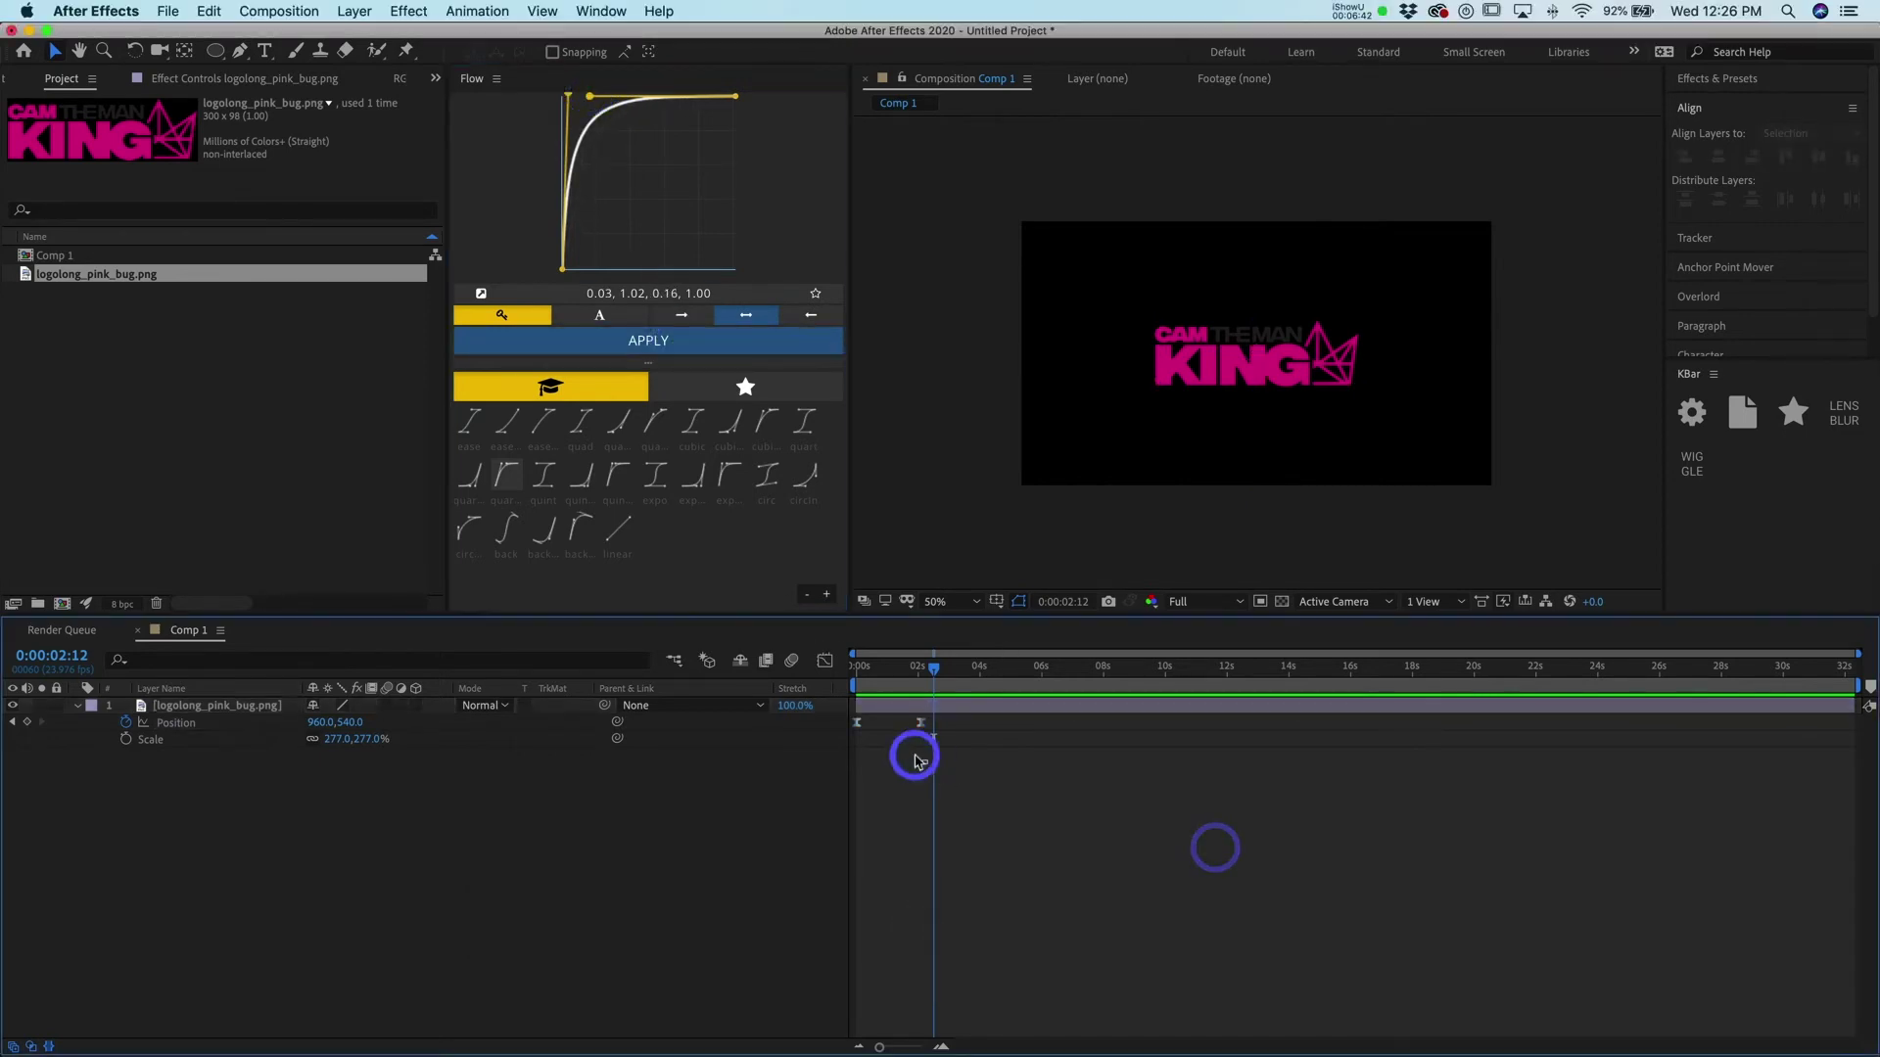
- Reshape the Flow curve to 0.03, 0.81, 0.14, 0.97, apply it to both Position keyframes and play the slide-in
{"action": "left_click", "coordinate": [587, 102]}
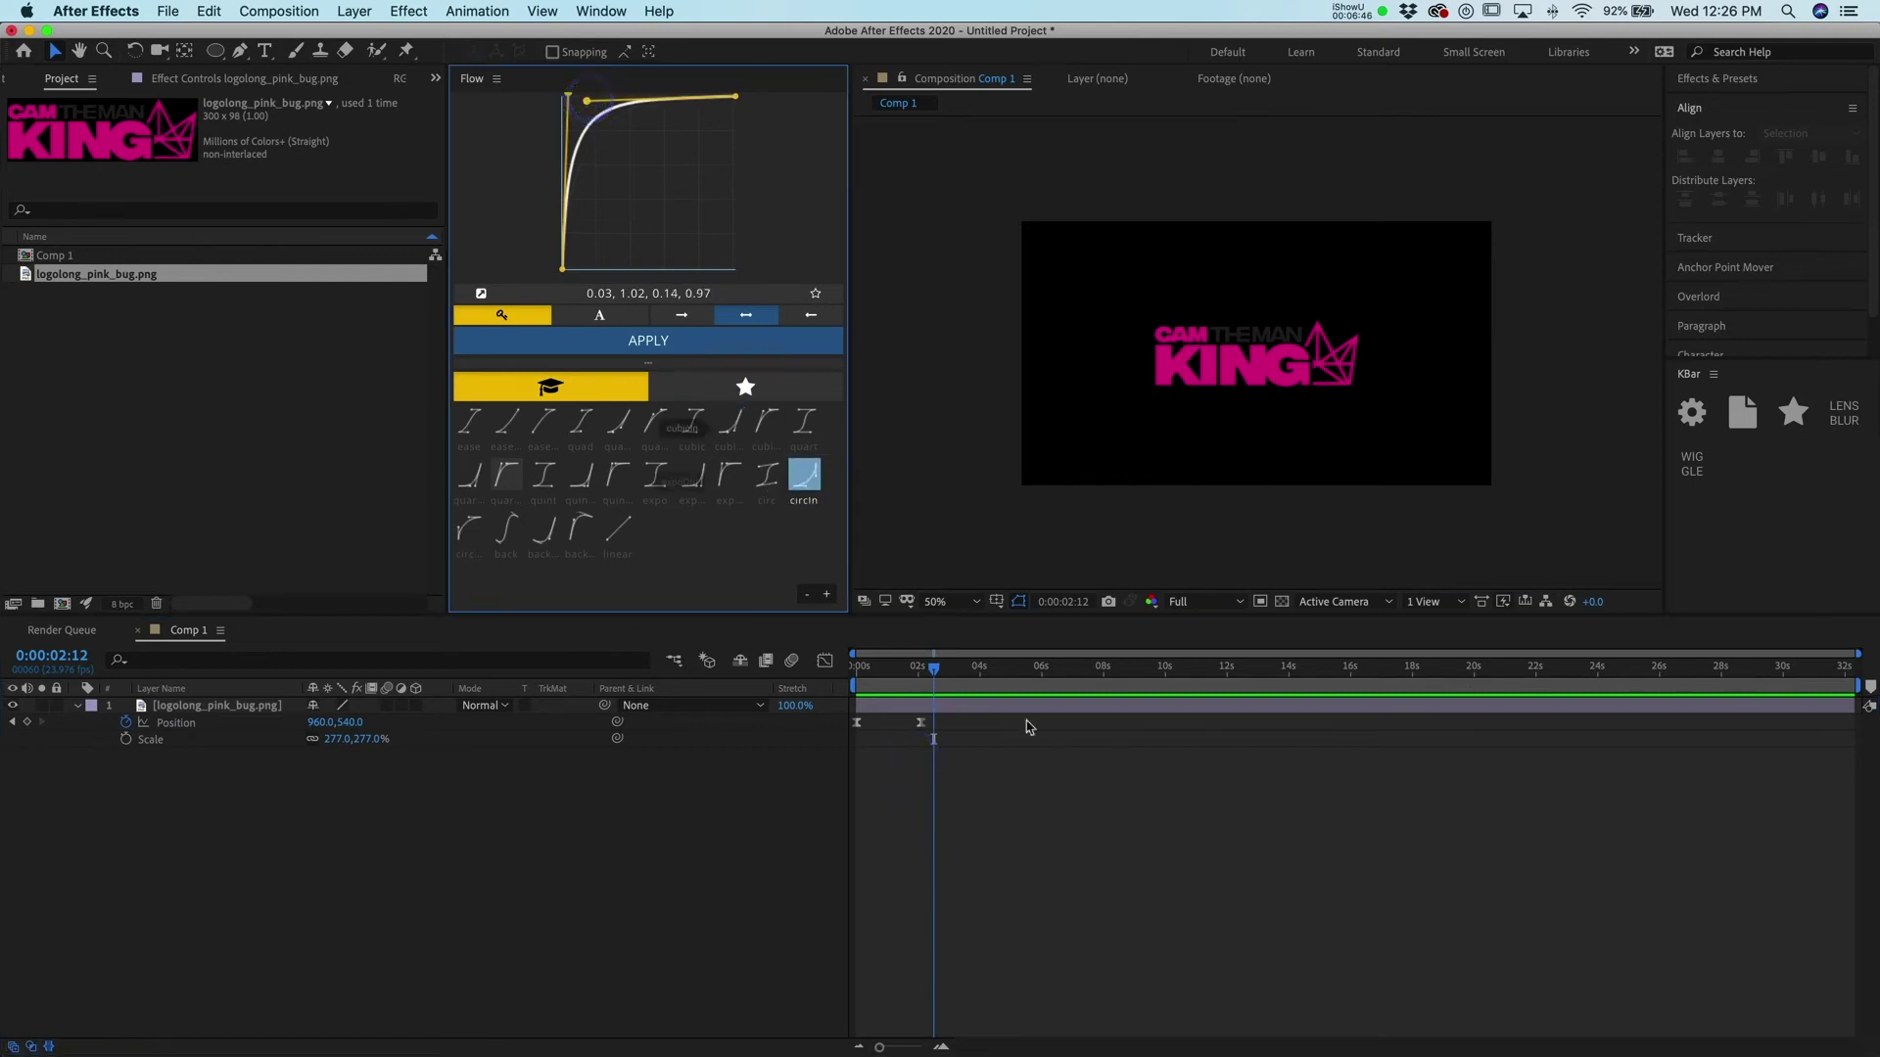
{"action": "left_click", "coordinate": [832, 722]}
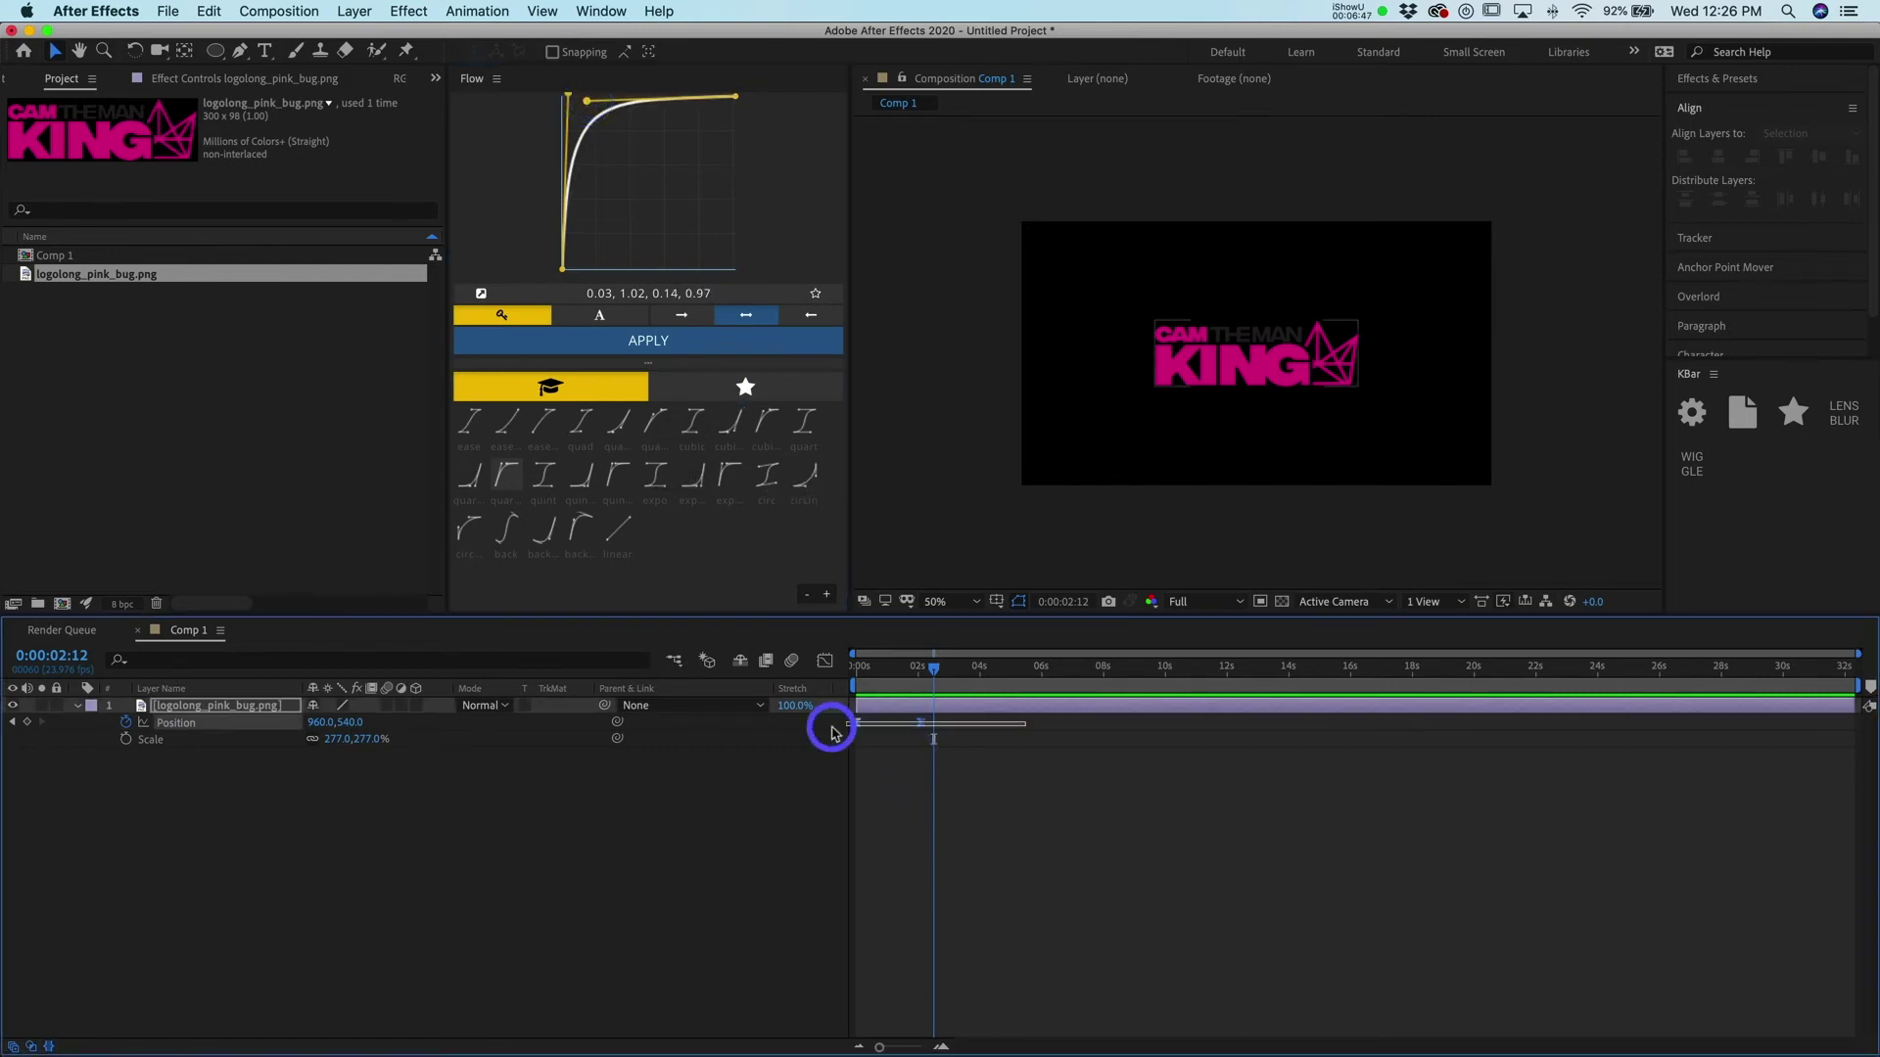
{"action": "left_click", "coordinate": [636, 353]}
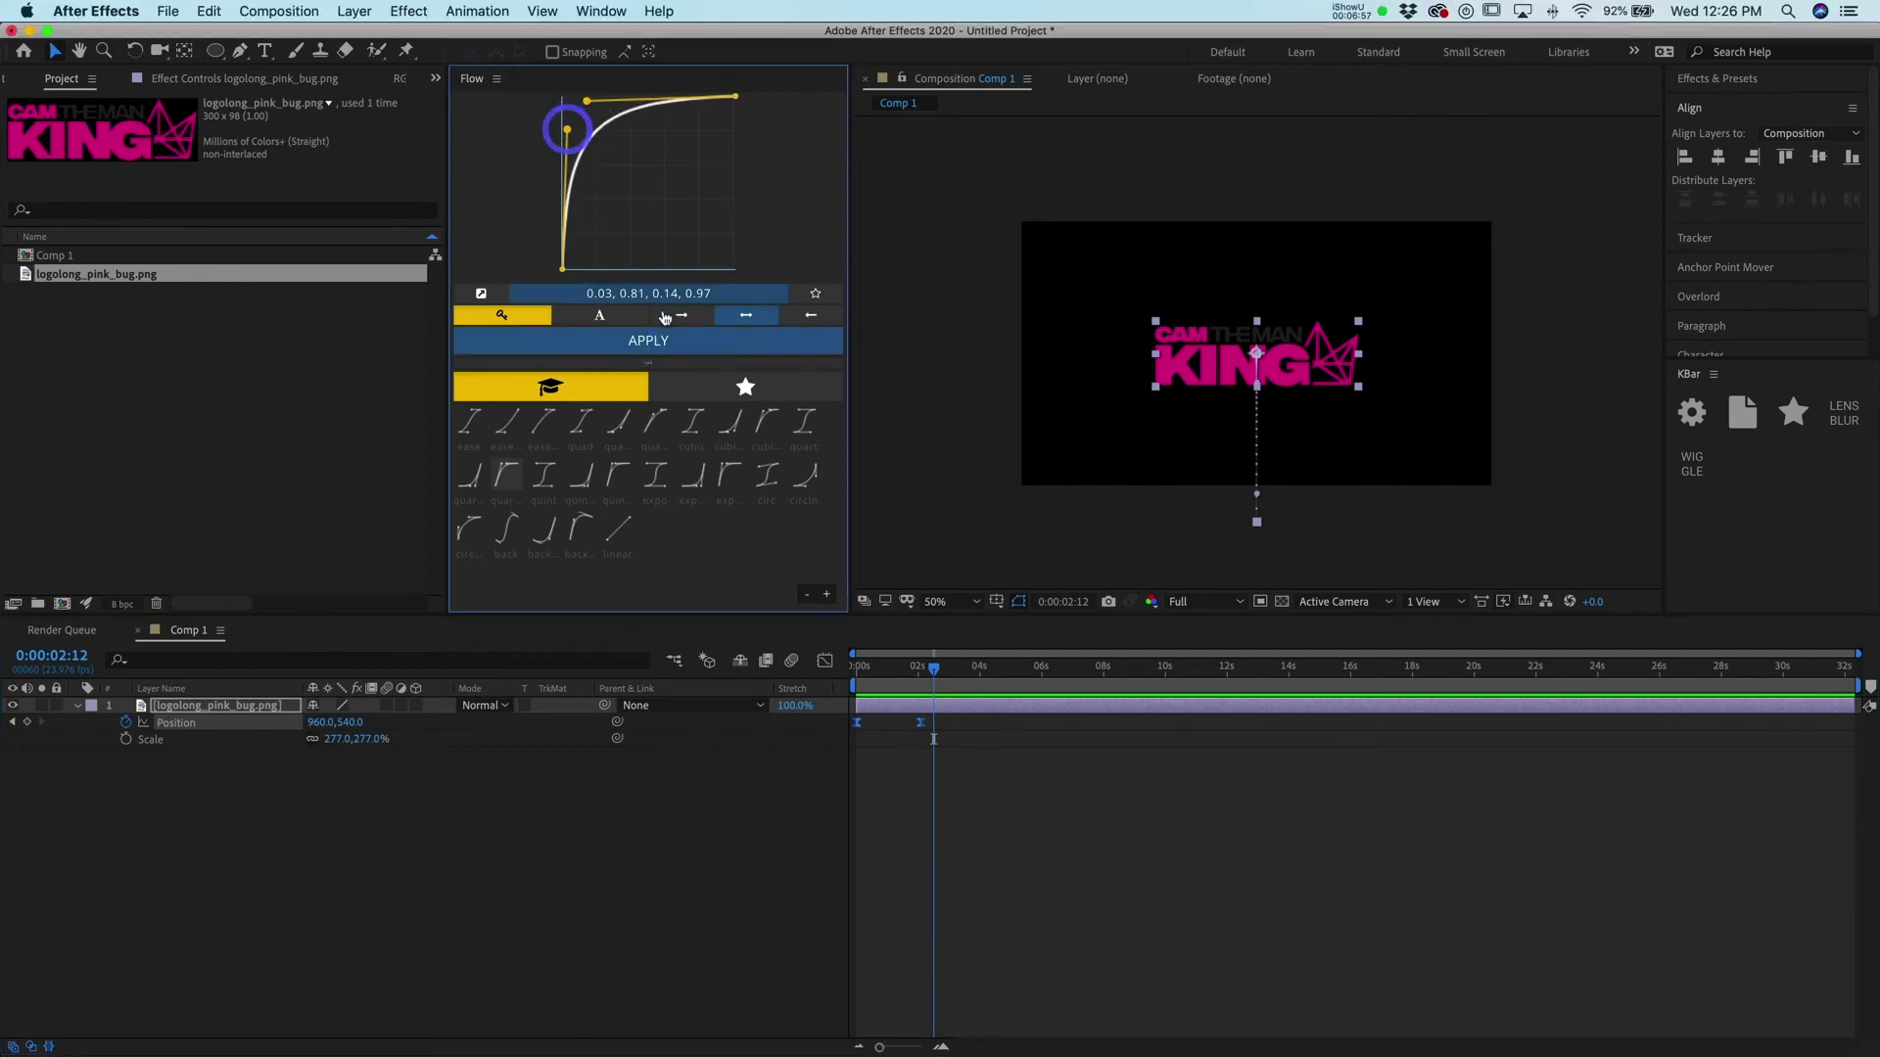
{"action": "left_click", "coordinate": [656, 343]}
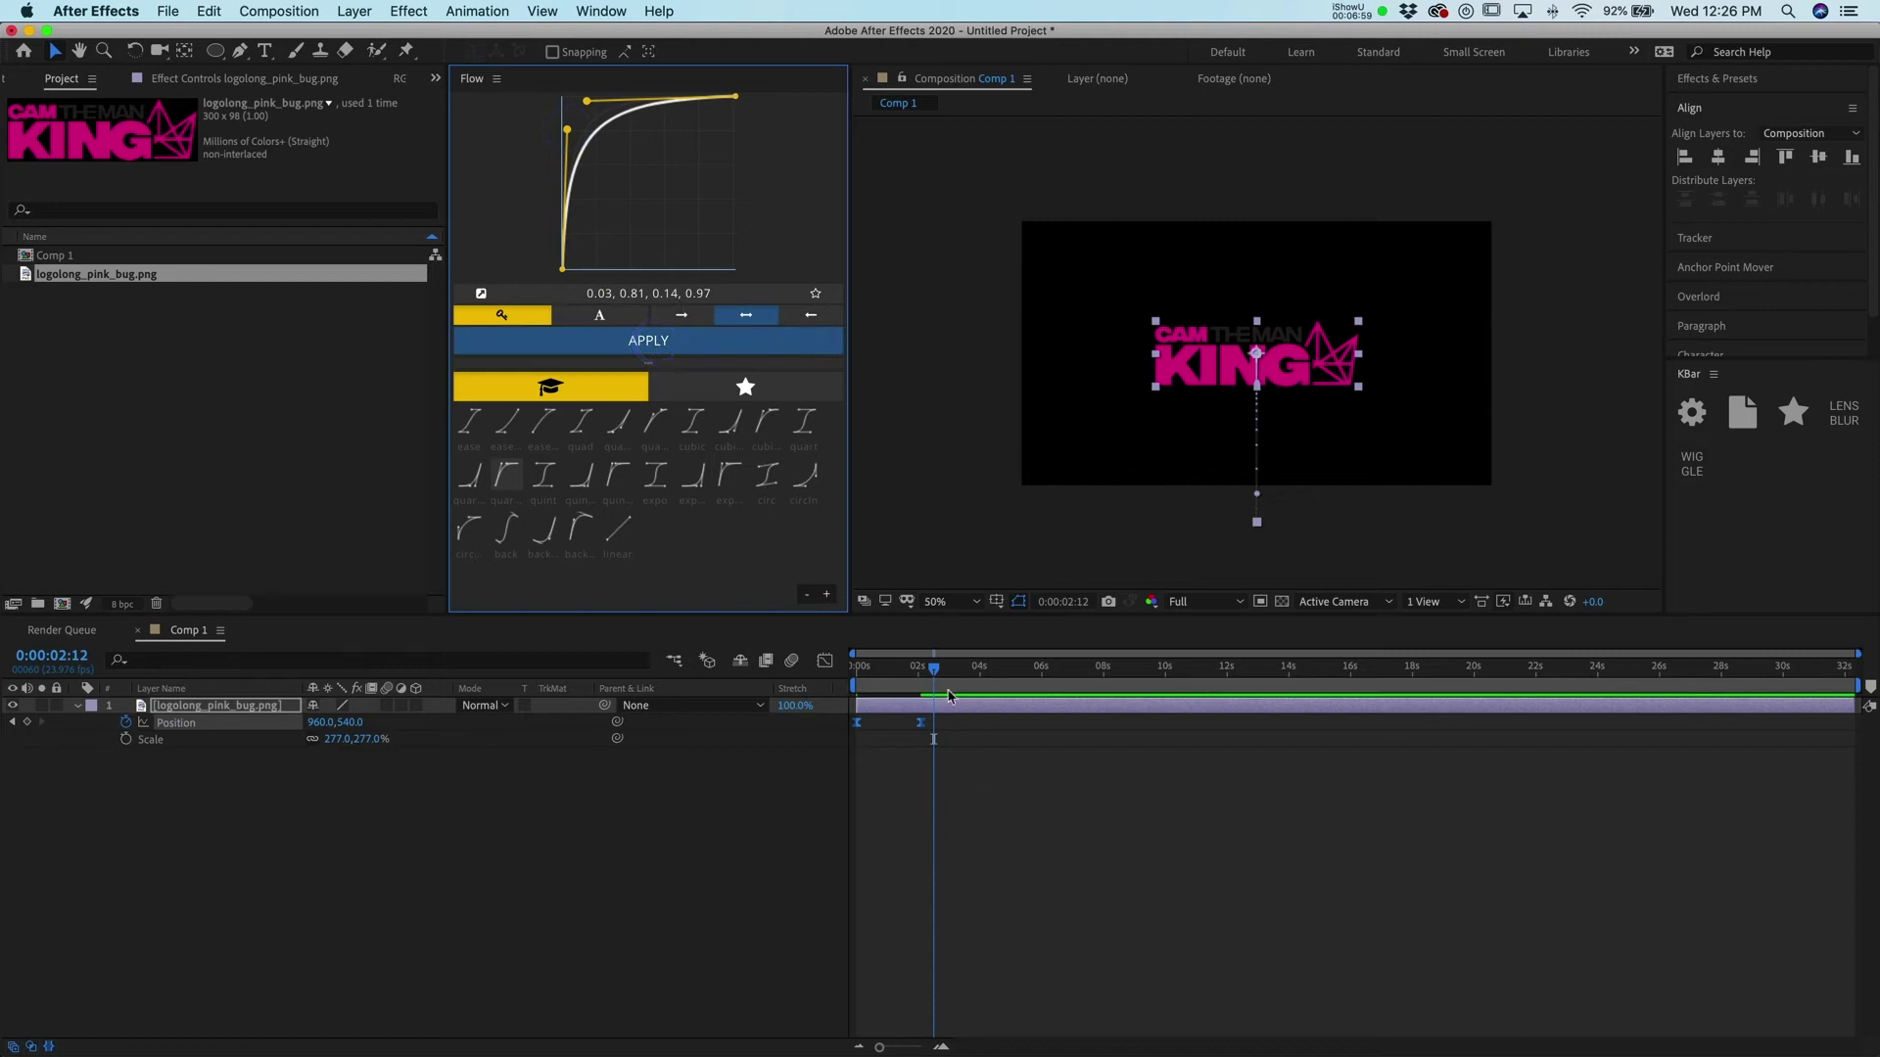
{"action": "left_click_drag", "start_coordinate": [869, 674], "coordinate": [780, 690]}
{"action": "key", "text": "space"}
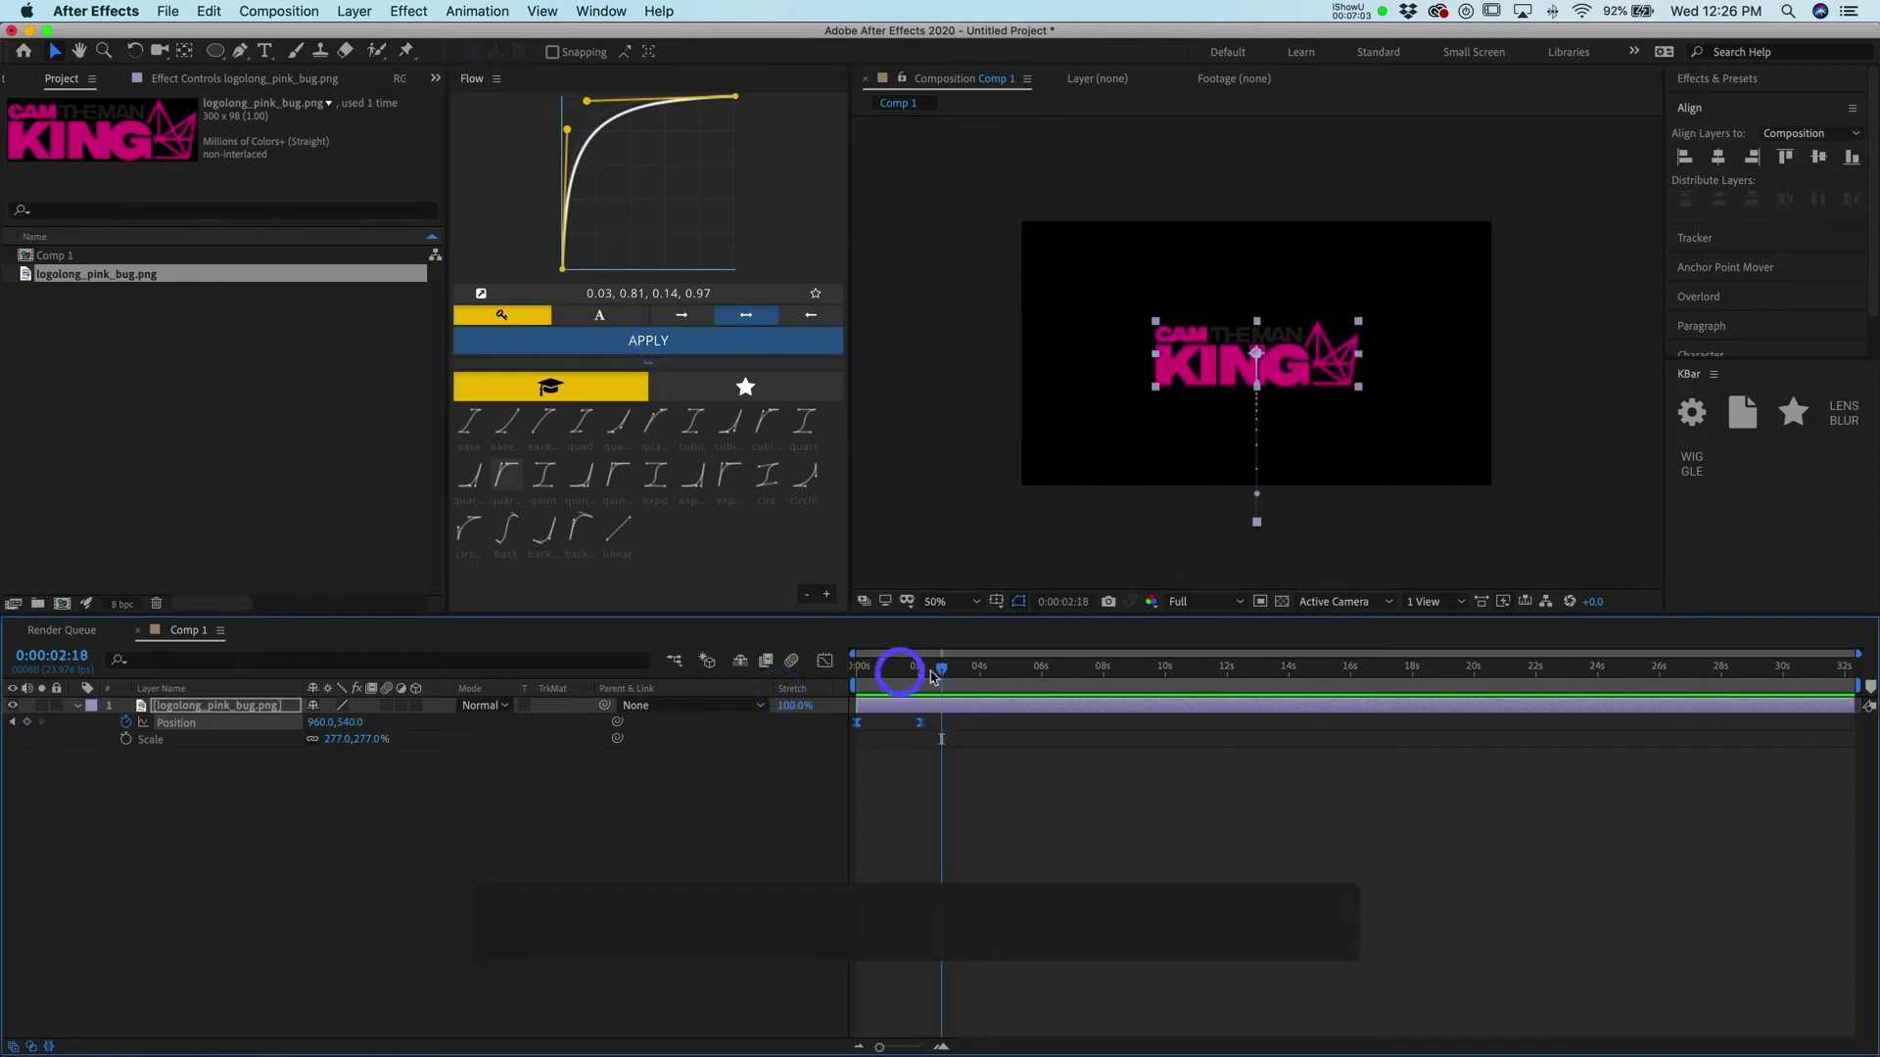
{"action": "left_click_drag", "start_coordinate": [945, 675], "coordinate": [754, 672]}
{"action": "key", "text": "space"}
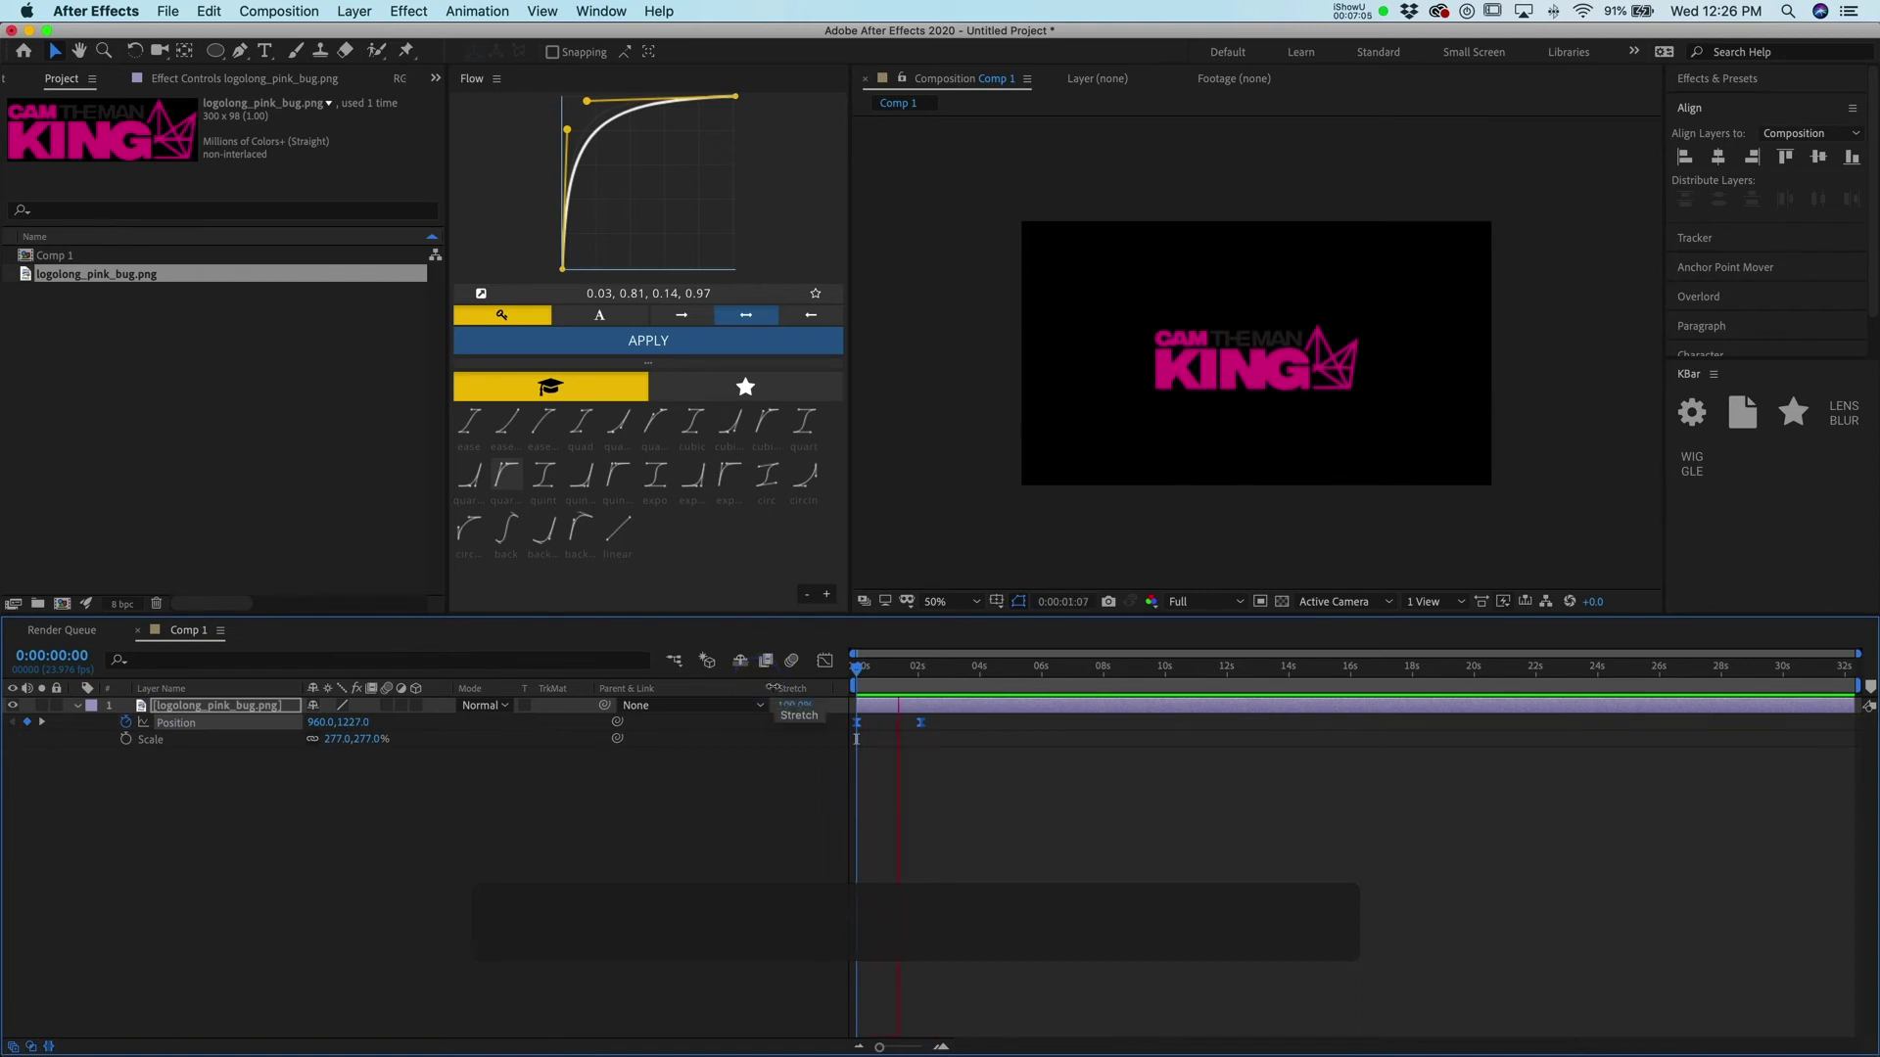
{"action": "left_click", "coordinate": [963, 727]}
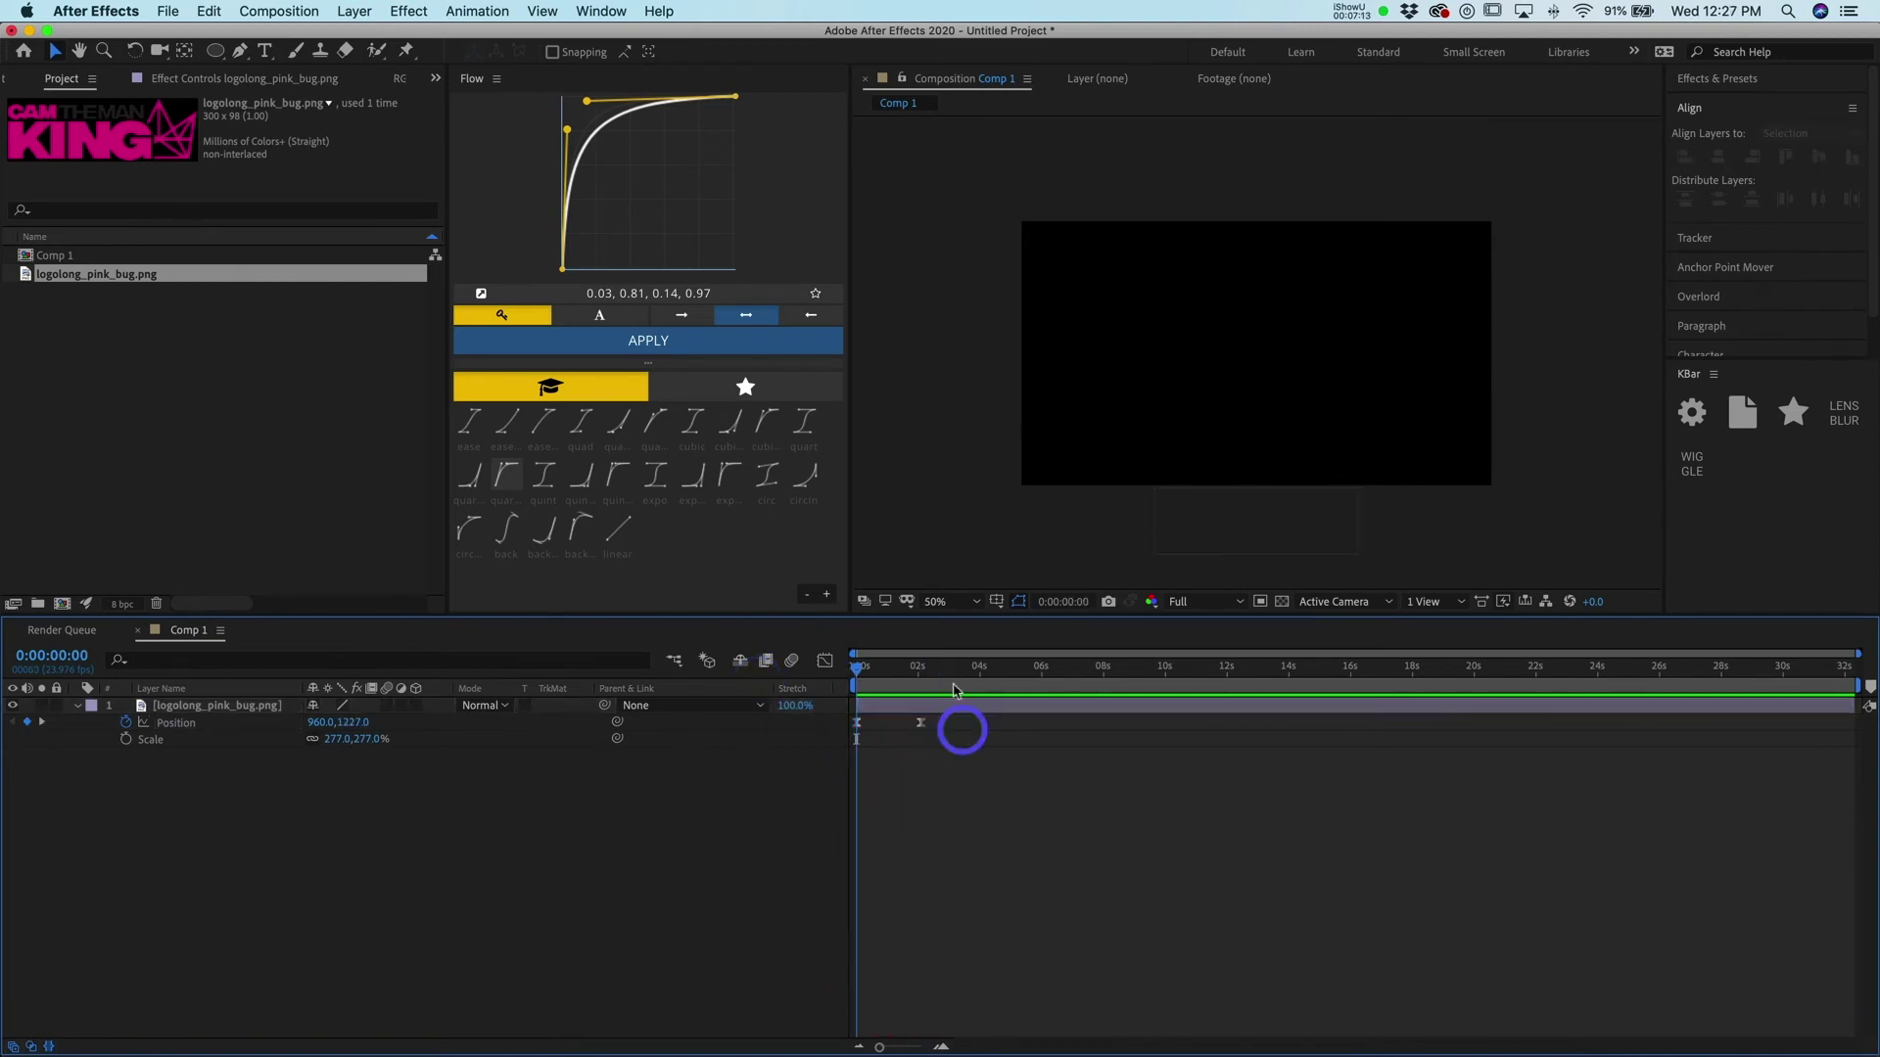
- Show the value graph of the logo's Position in the Graph Editor and play the animation against it
{"action": "left_click_drag", "start_coordinate": [879, 669], "coordinate": [943, 669]}
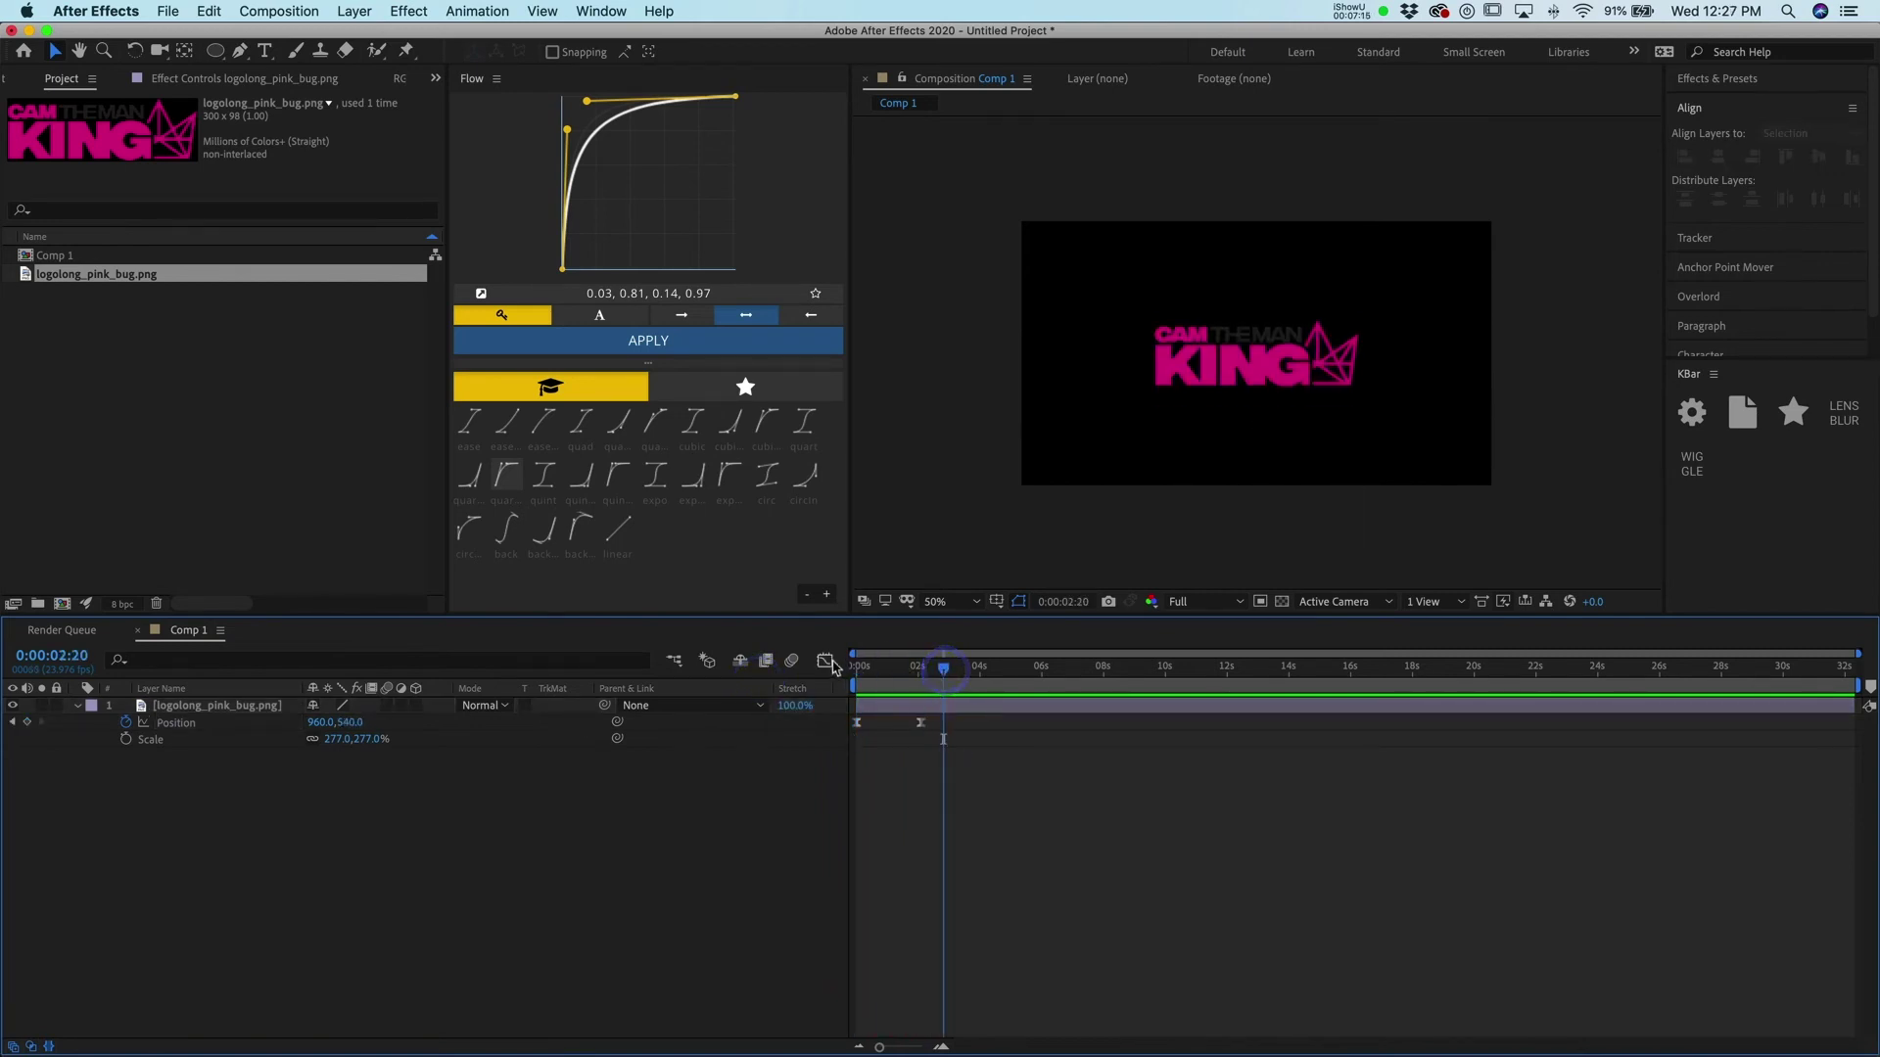
{"action": "left_click", "coordinate": [825, 663]}
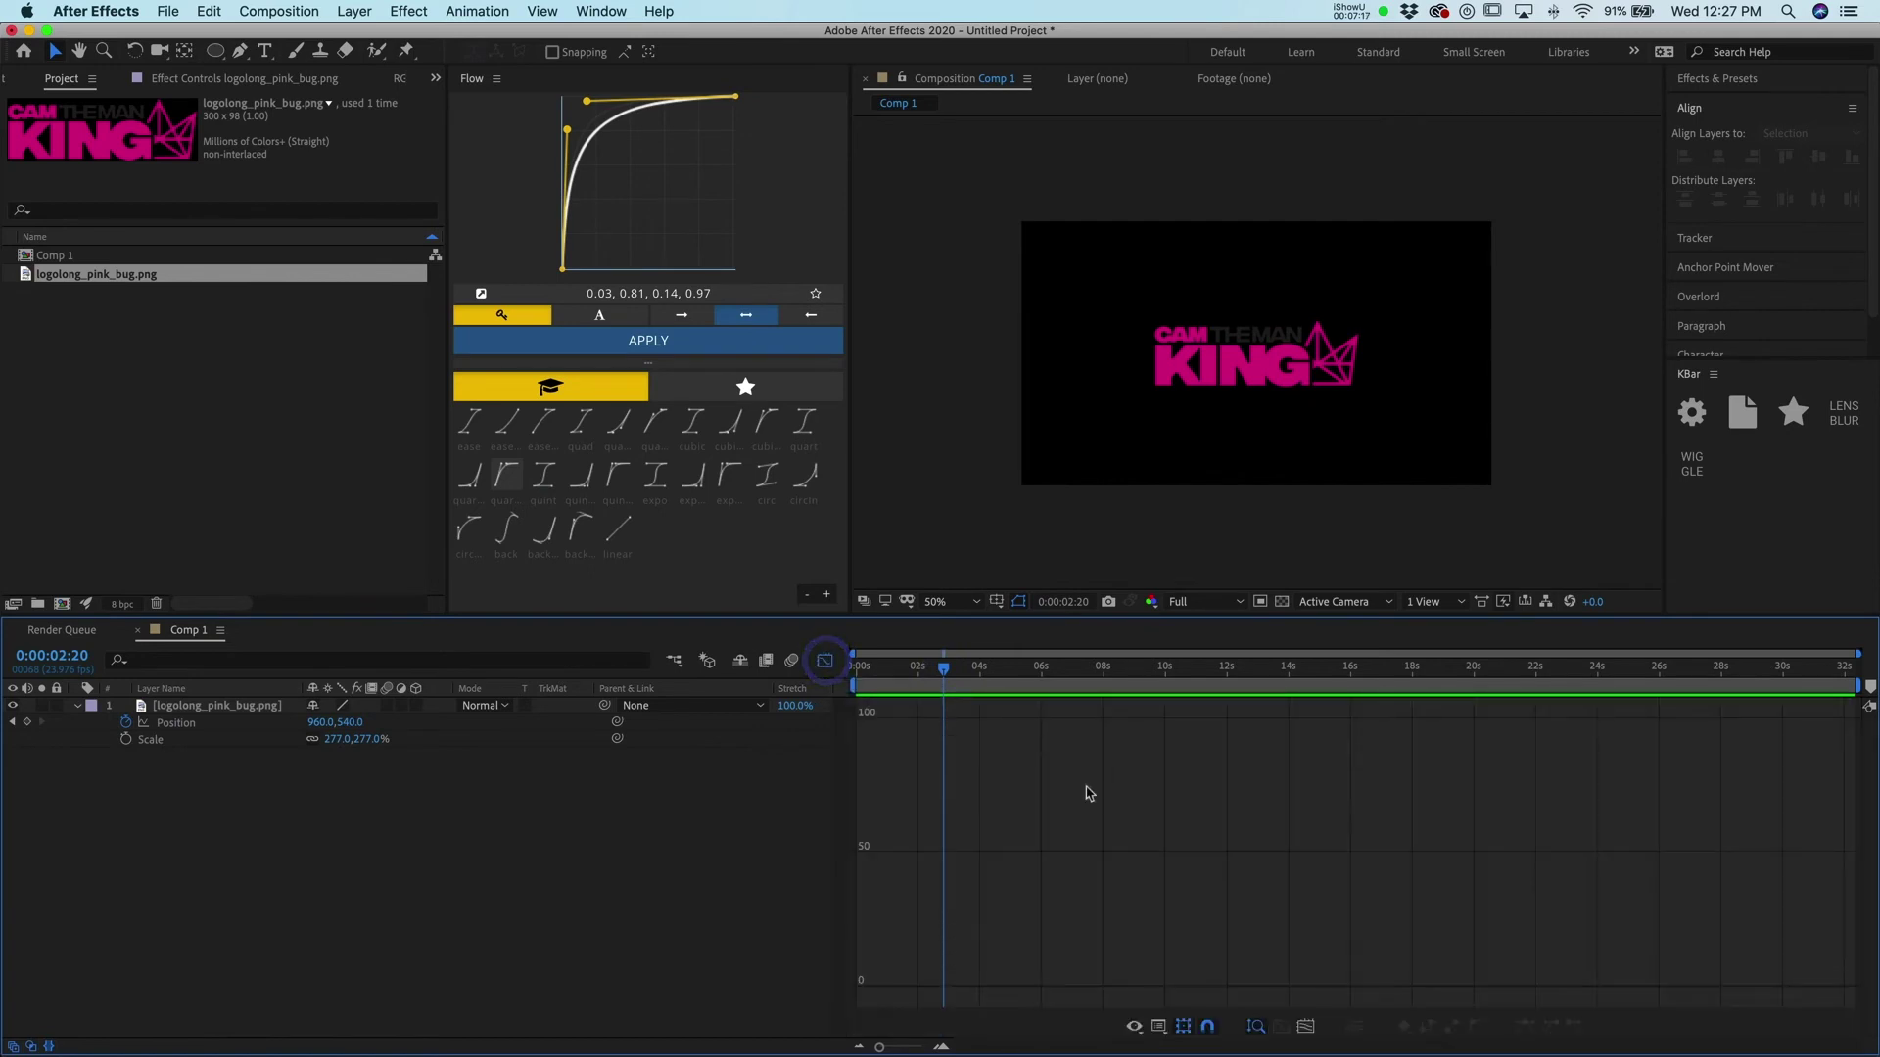
{"action": "left_click", "coordinate": [186, 727]}
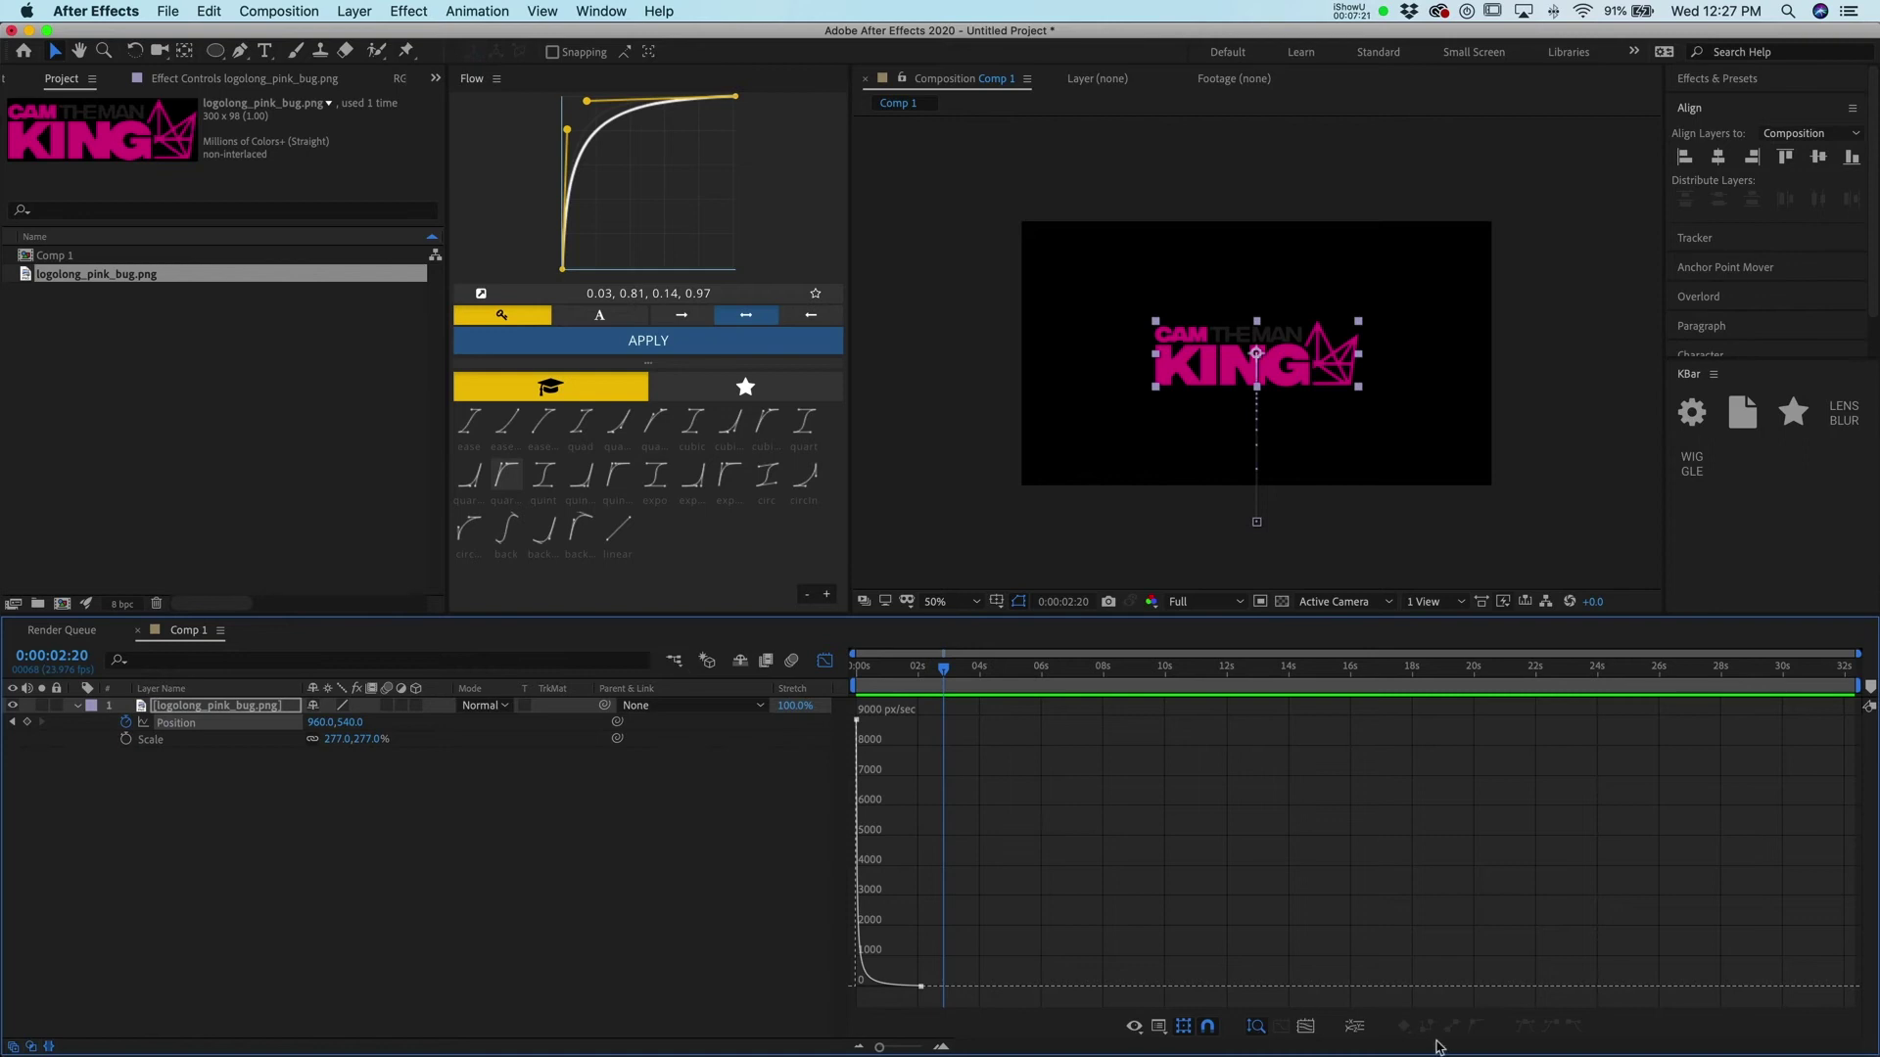
{"action": "left_click", "coordinate": [1158, 1026]}
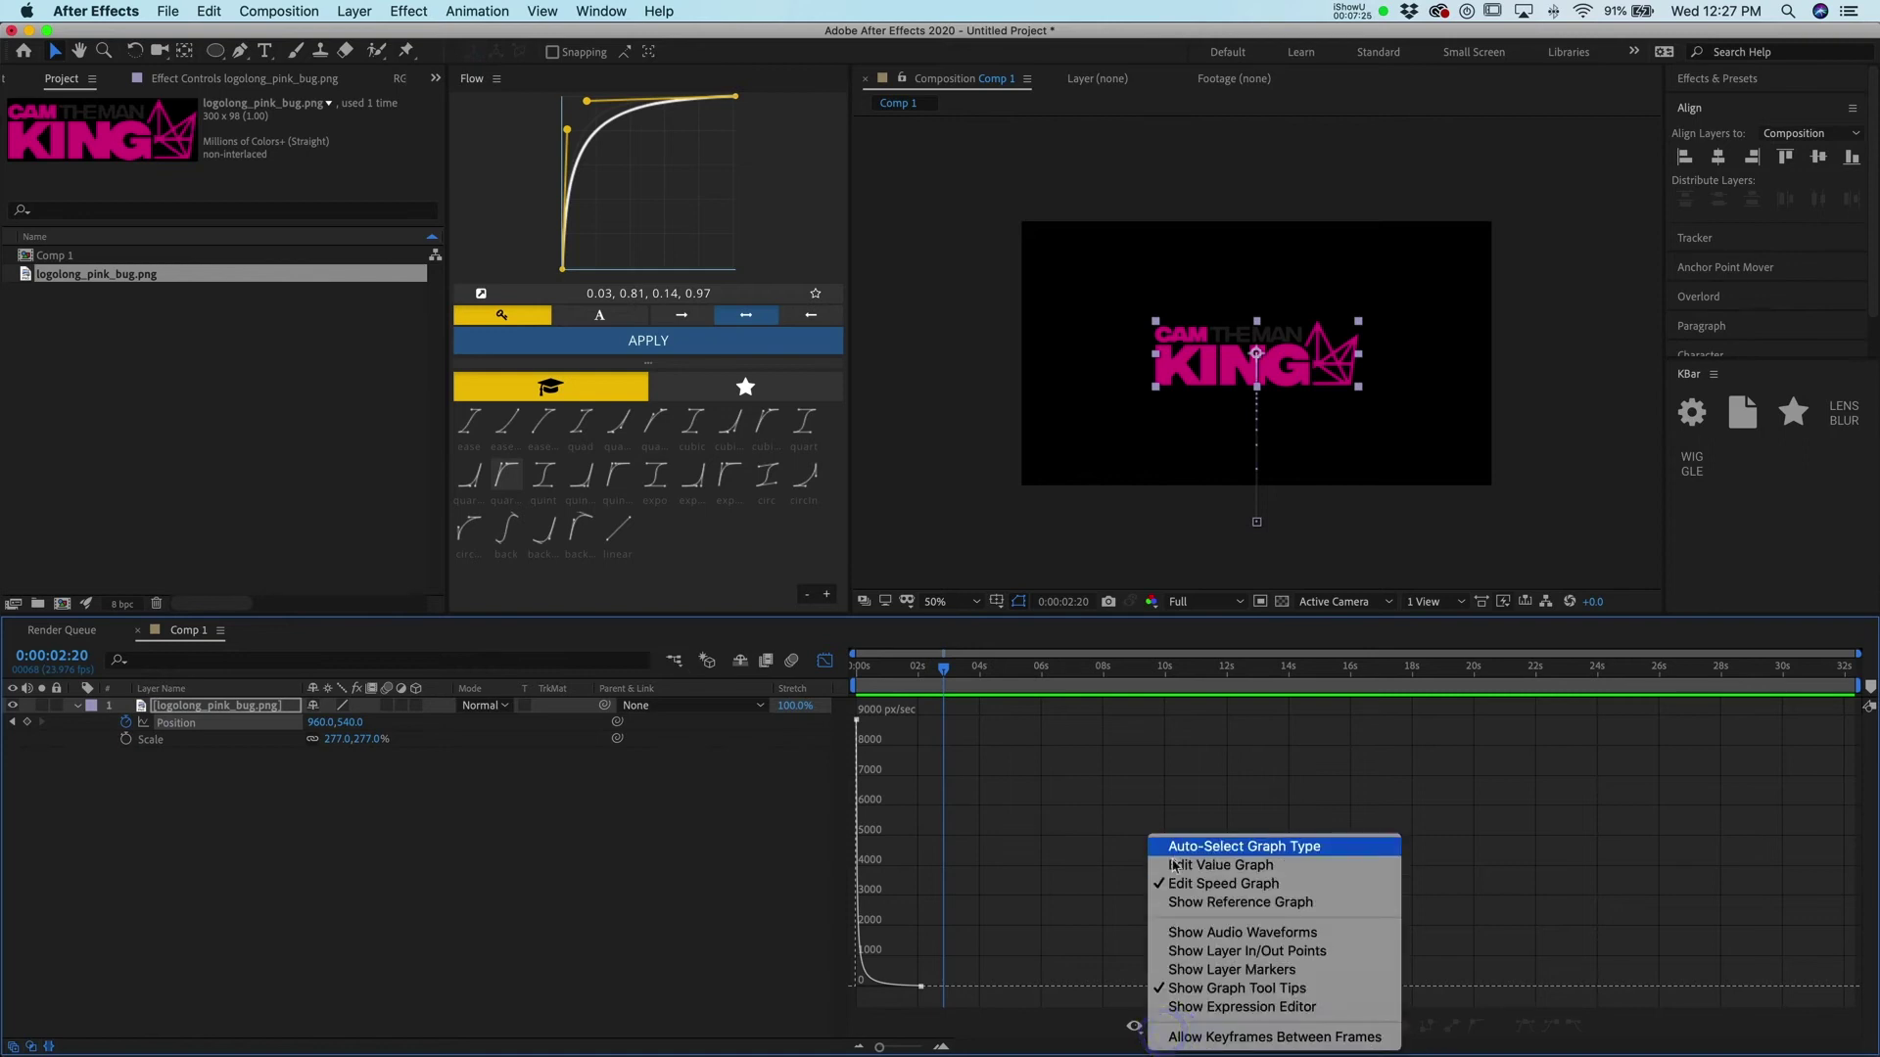
{"action": "left_click", "coordinate": [1174, 866]}
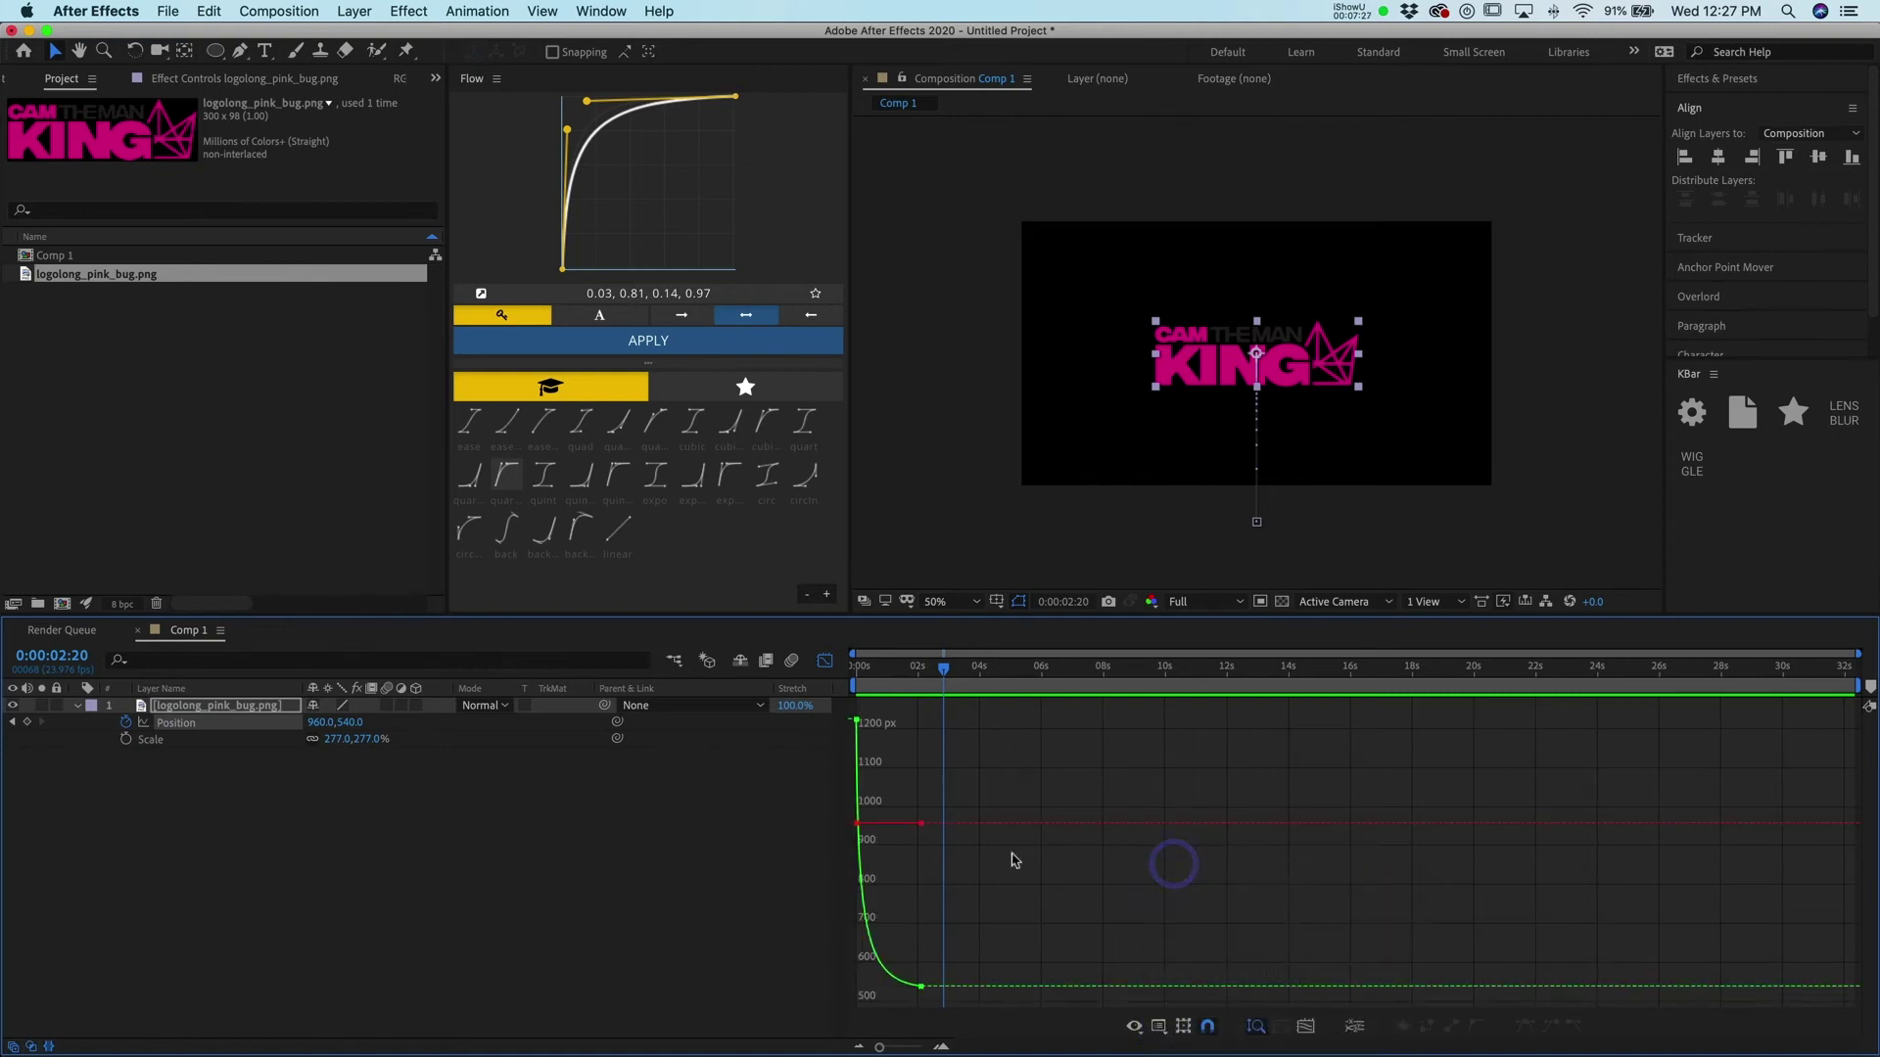
{"action": "left_click_drag", "start_coordinate": [893, 675], "coordinate": [837, 677]}
{"action": "key", "text": "super+z"}
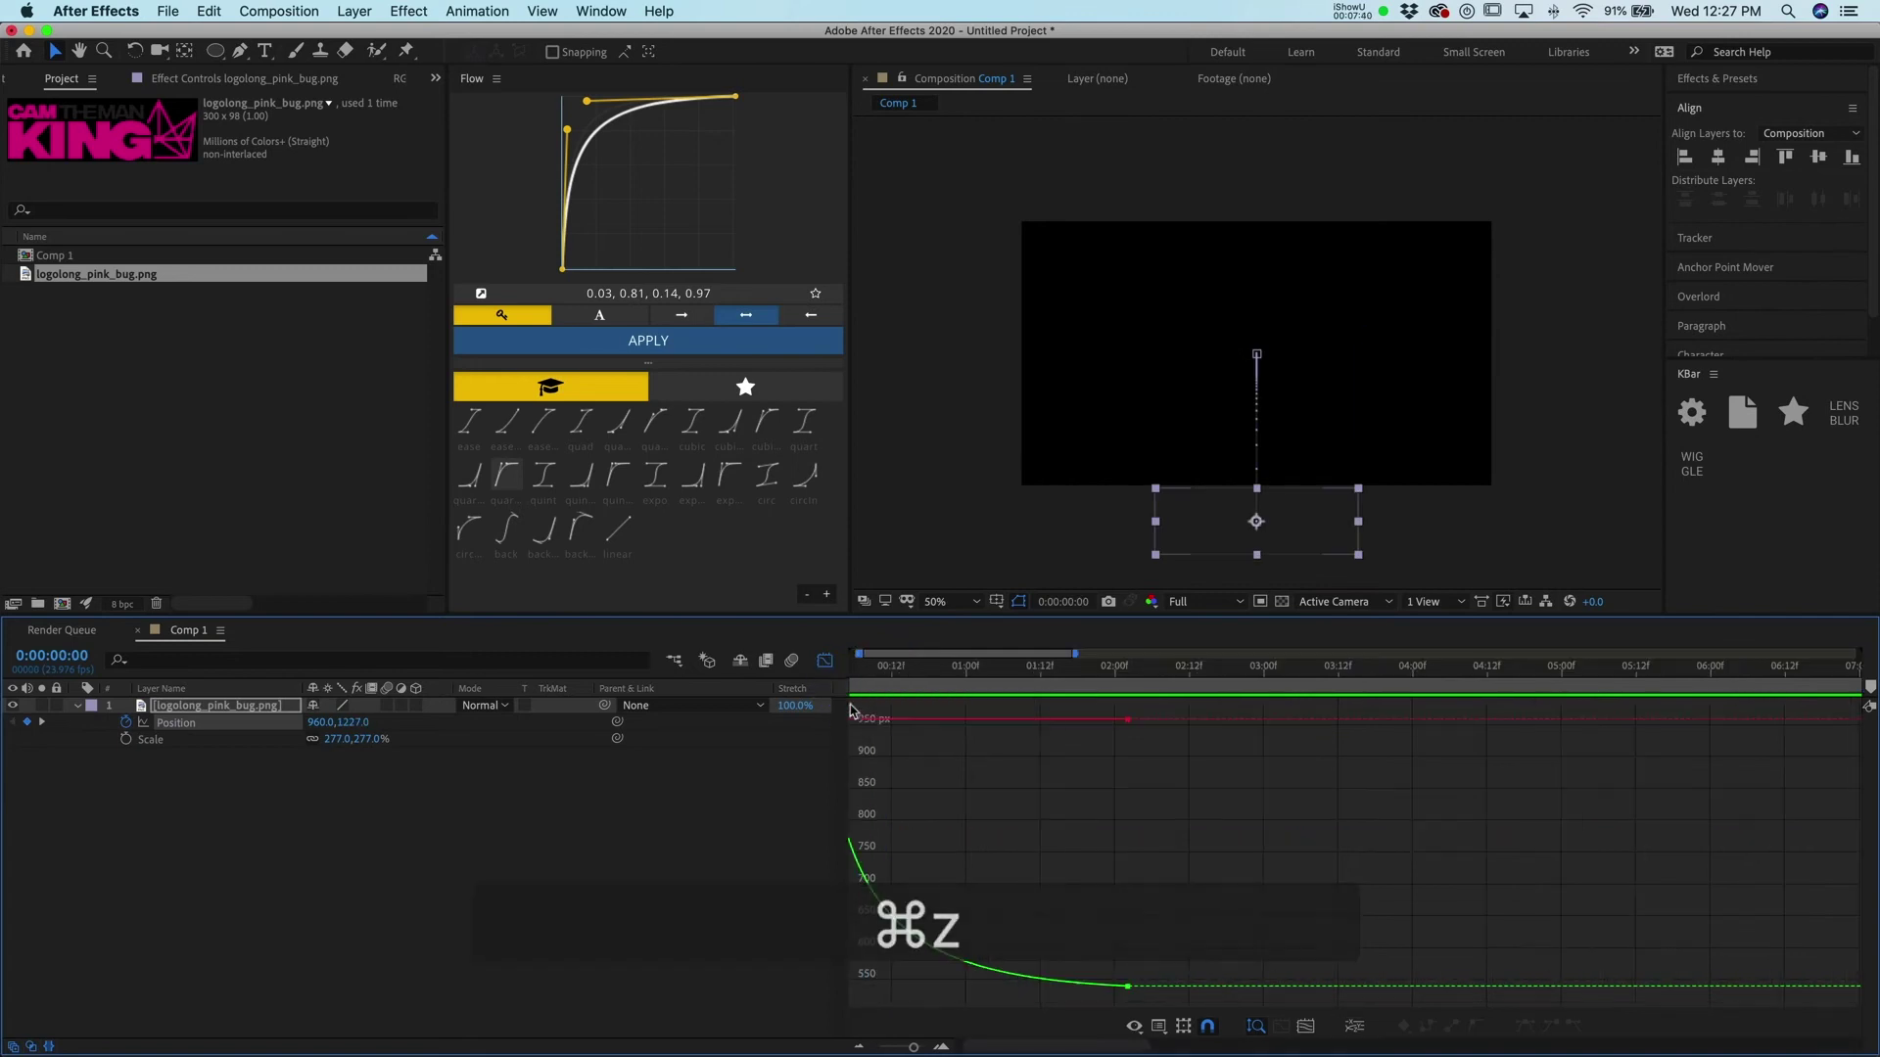
{"action": "scroll", "coordinate": [976, 819], "scroll_direction": "left", "scroll_amount": 2}
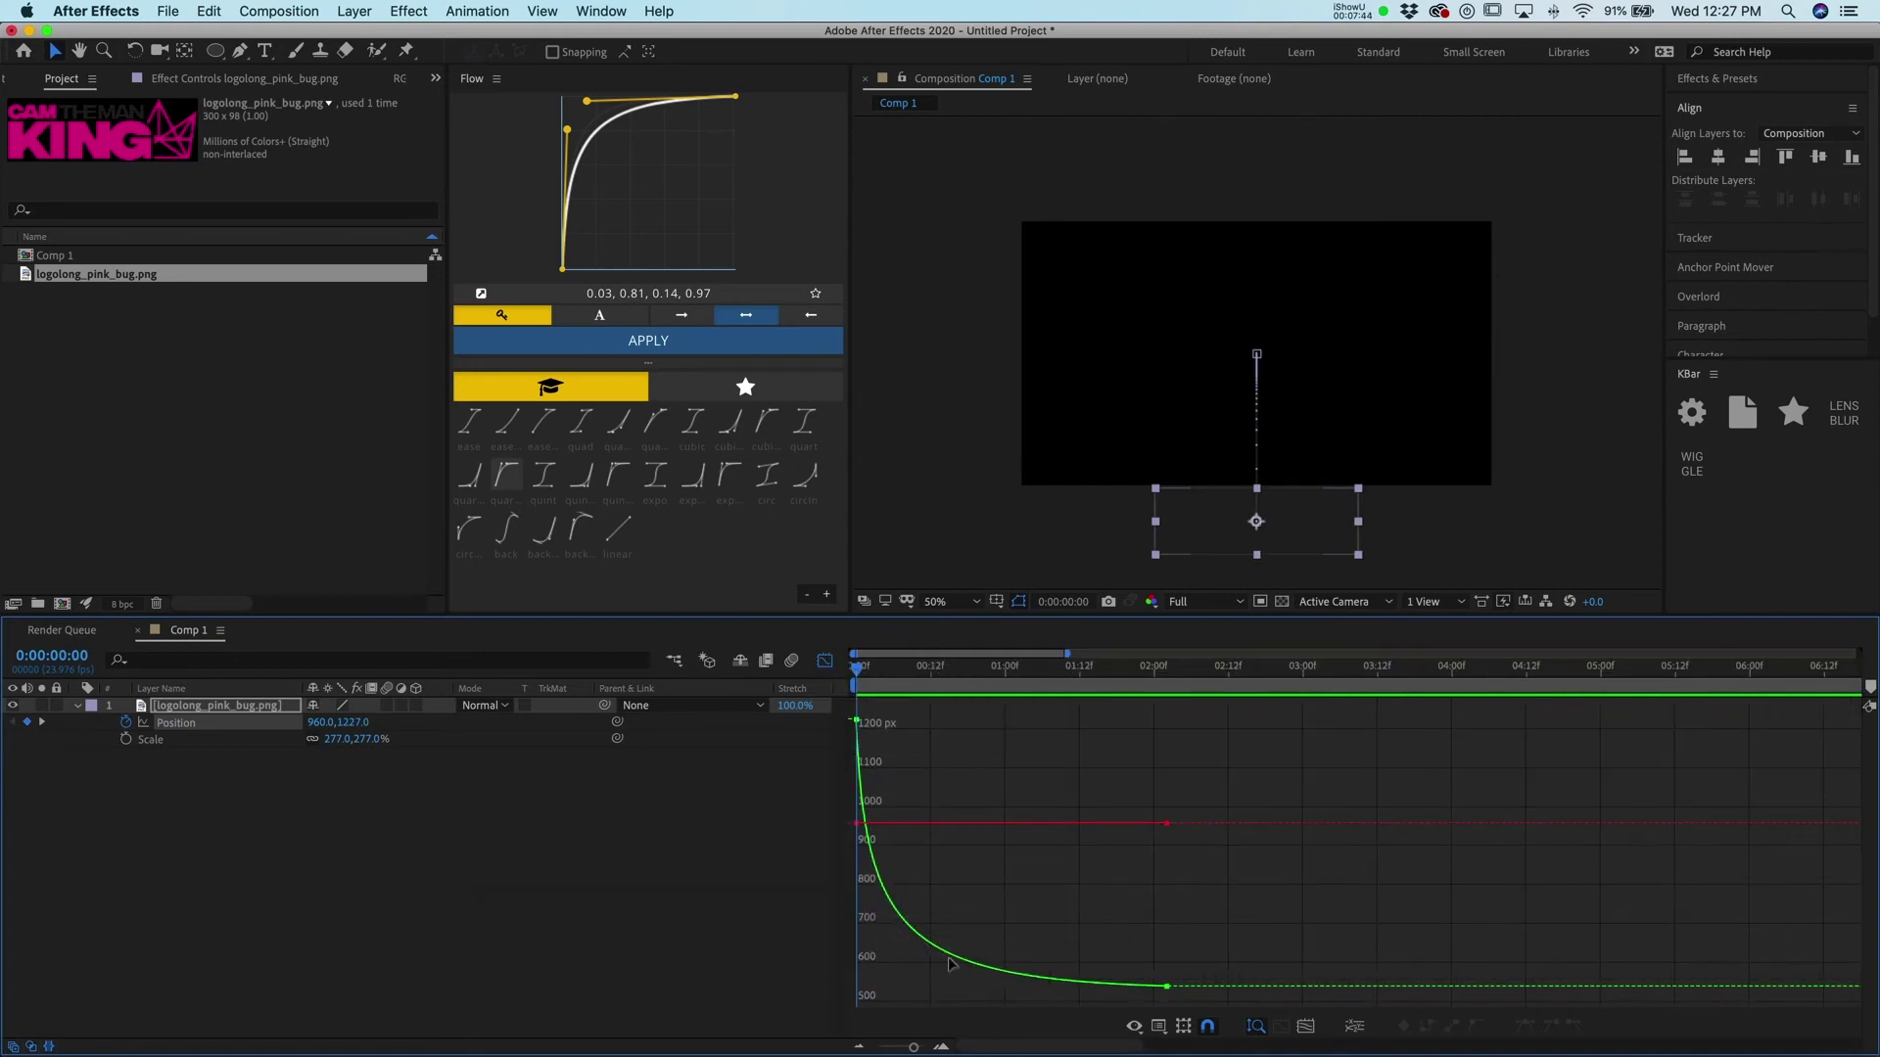
{"action": "key", "text": "space"}
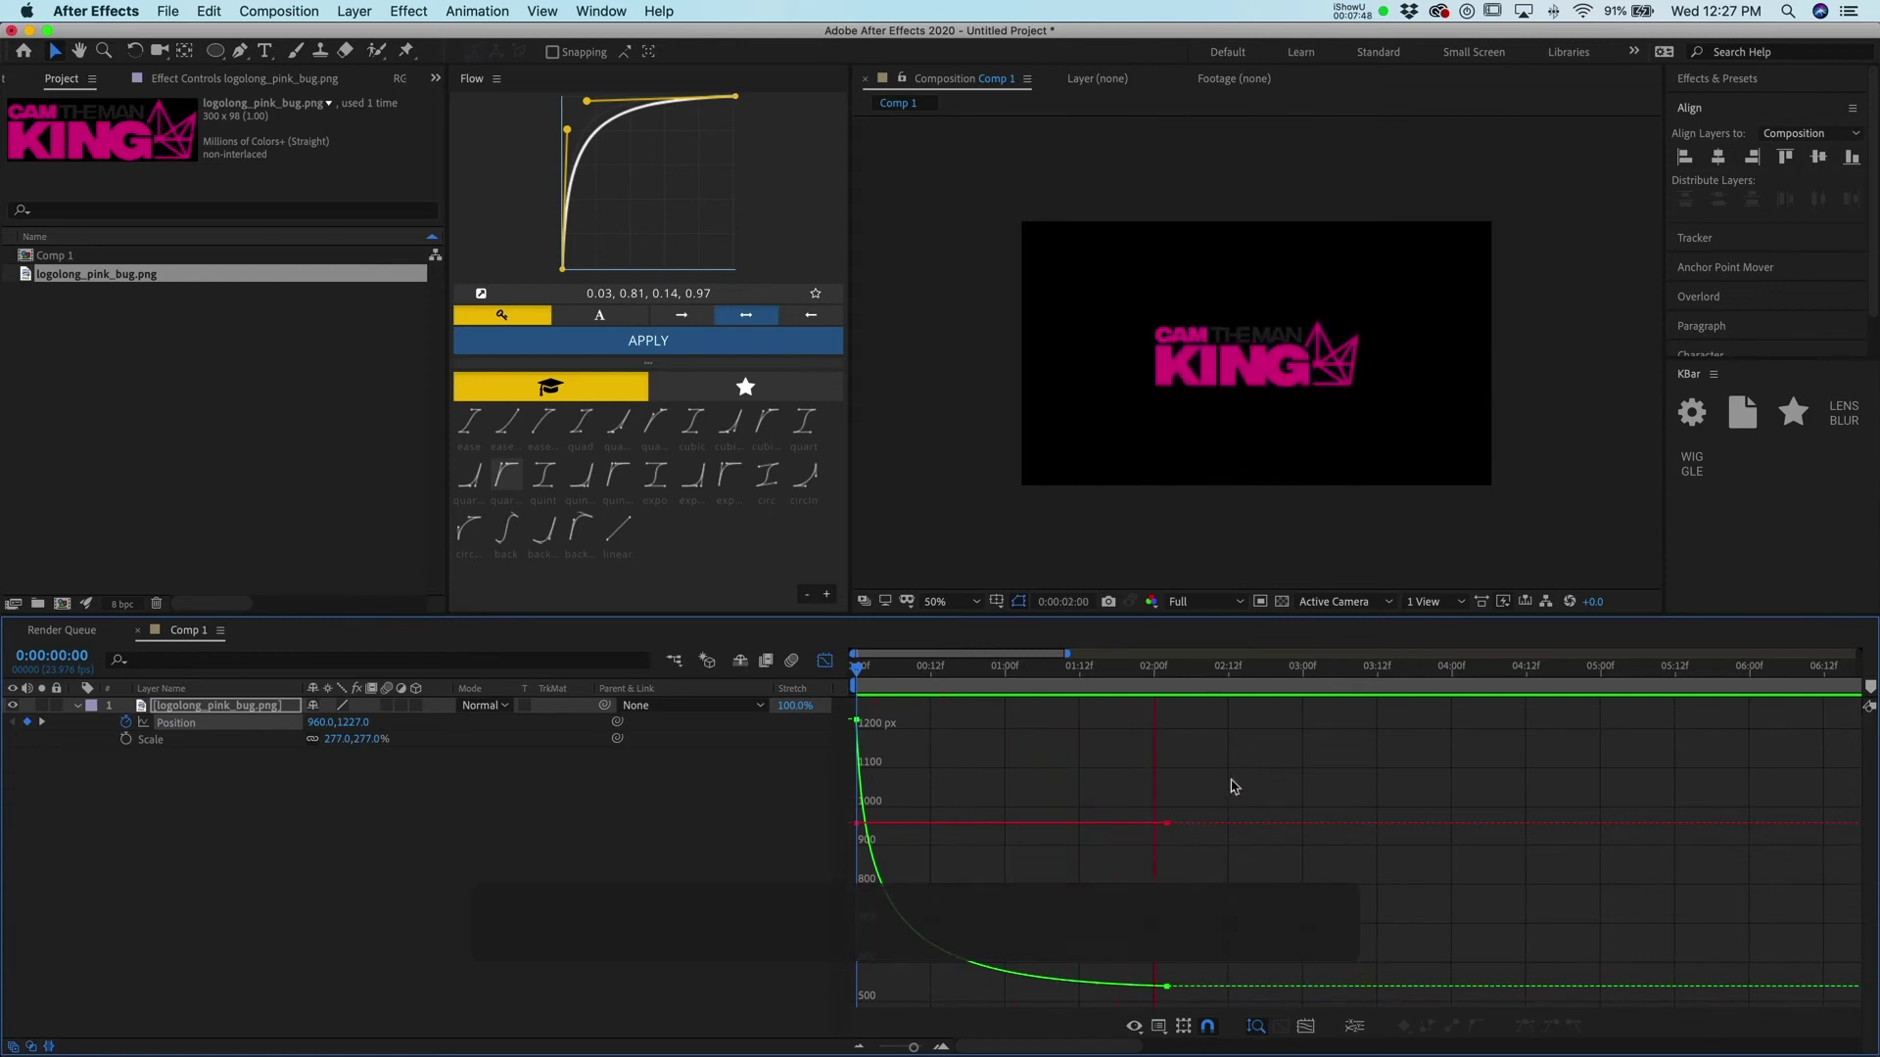
{"action": "left_click", "coordinate": [734, 722]}
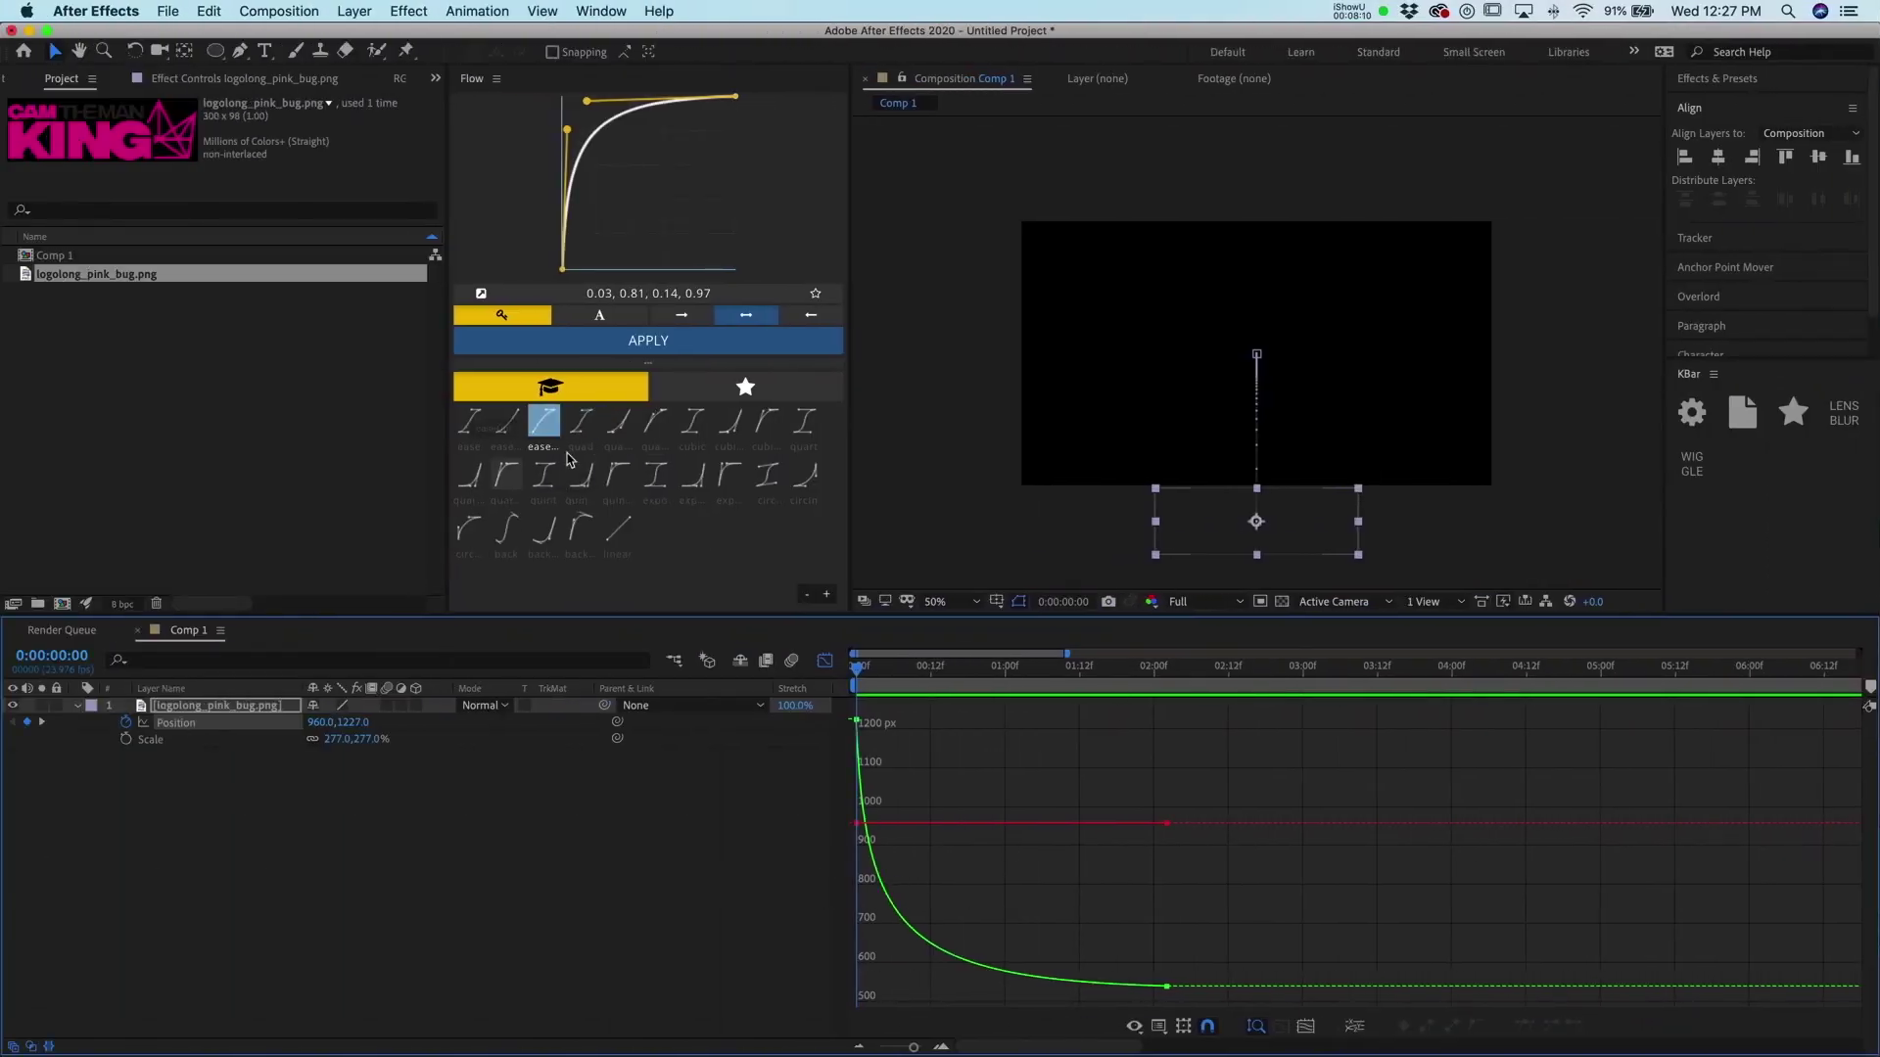
- Apply Flow's 0.00, 0.00, 0.58, 1.00 ease preset to Position, replace it with the expo preset and play the result
{"action": "left_click", "coordinate": [545, 421]}
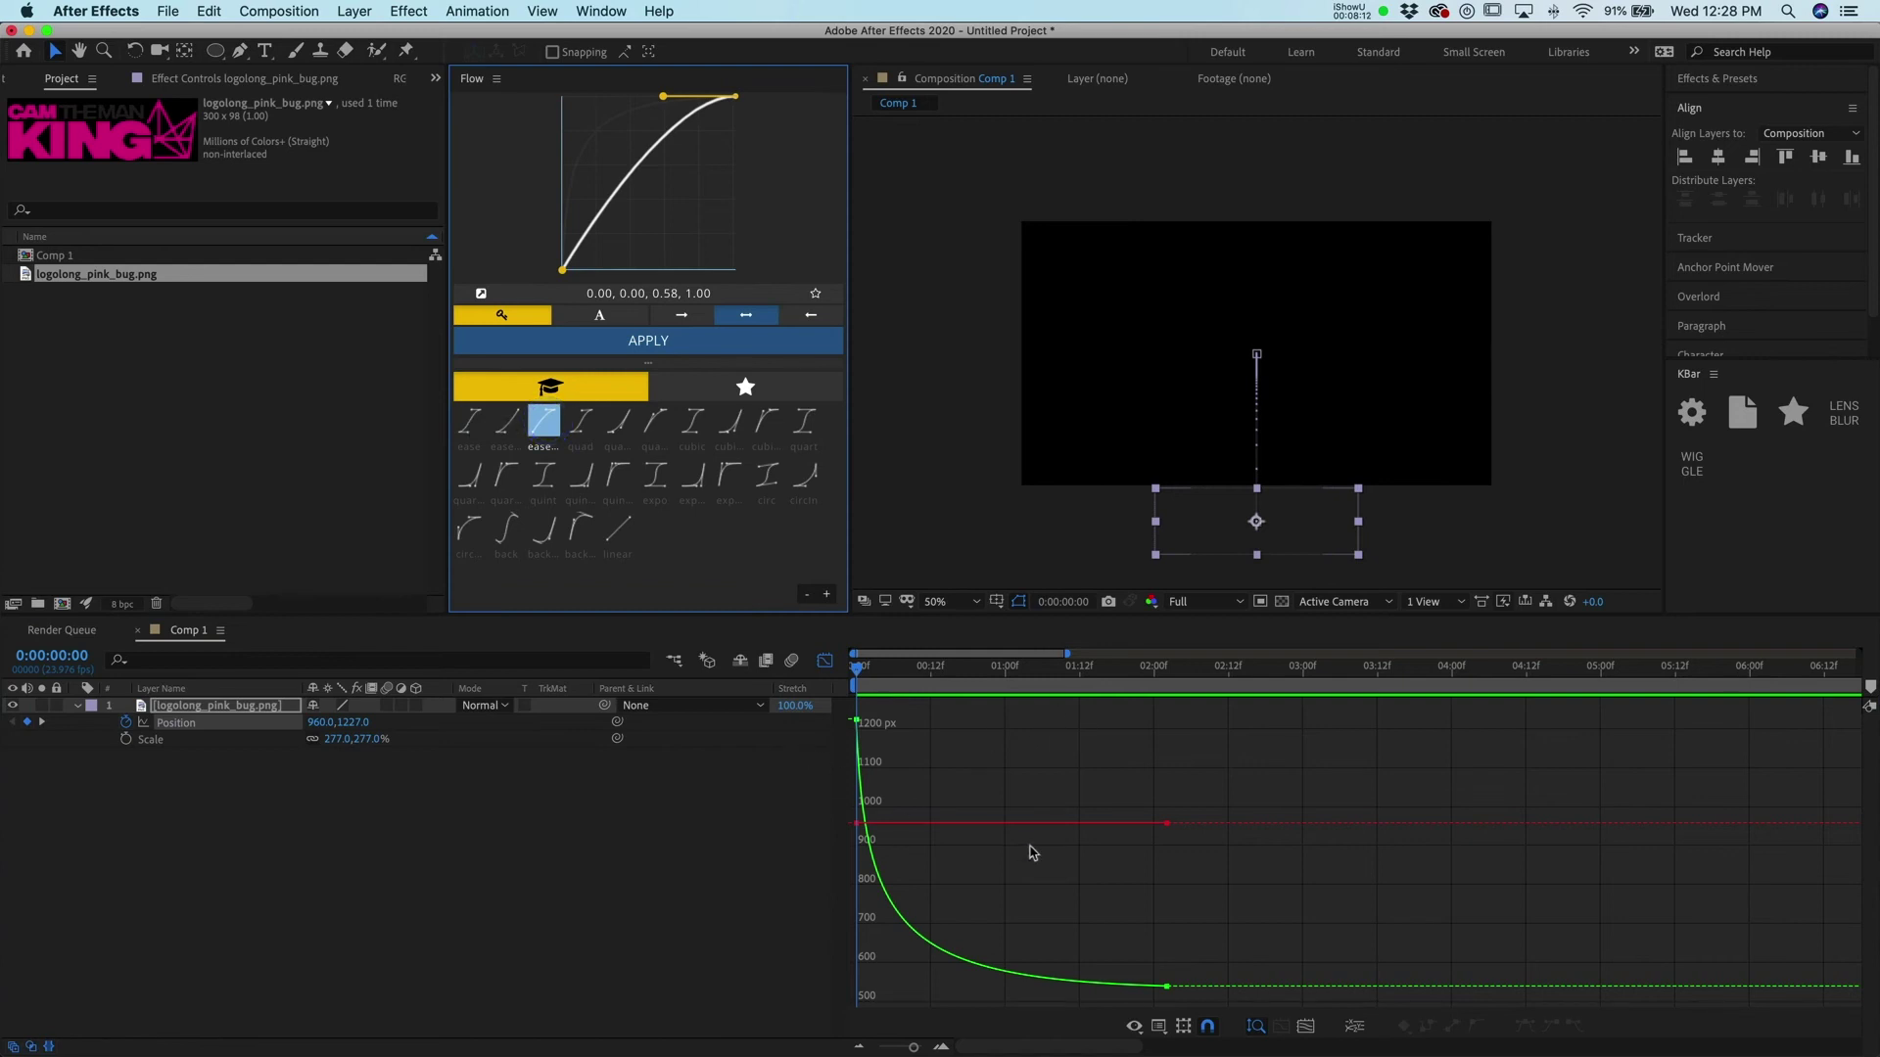
{"action": "left_click", "coordinate": [632, 350]}
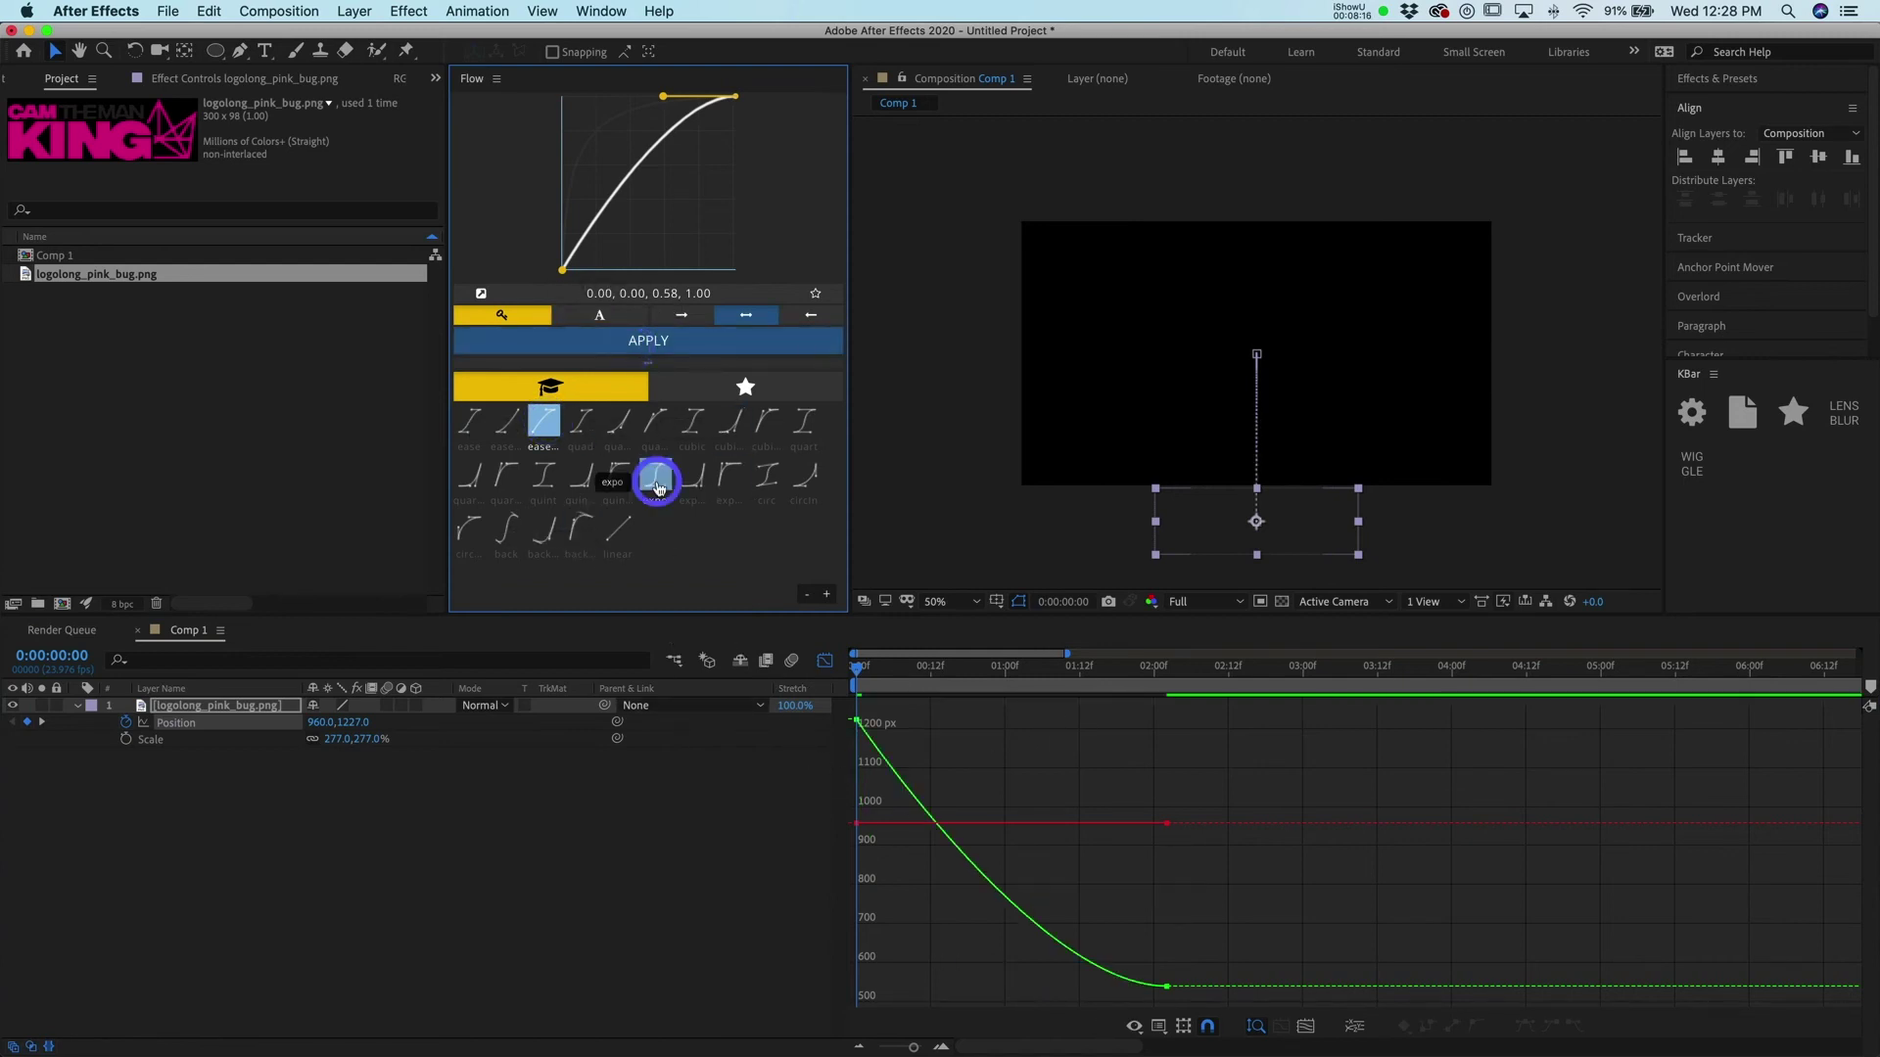
{"action": "left_click", "coordinate": [655, 478]}
{"action": "left_click", "coordinate": [670, 344]}
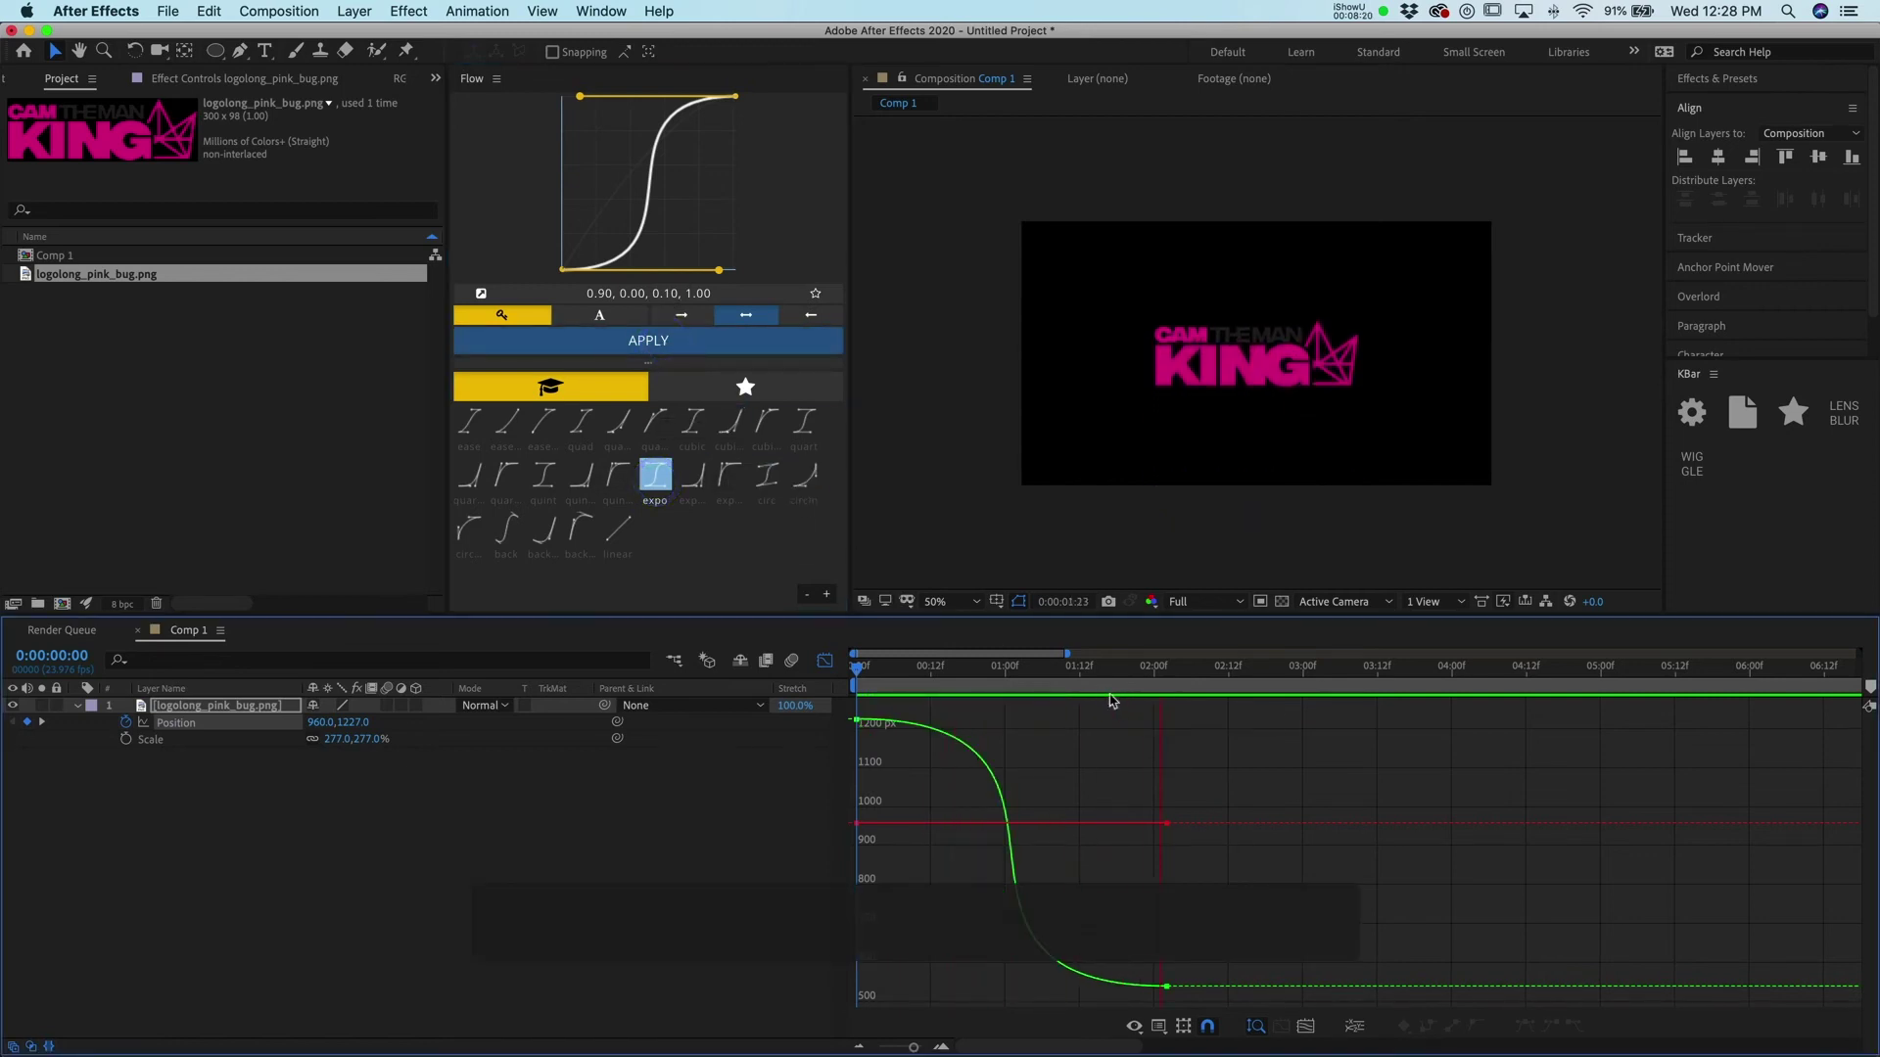
{"action": "key", "text": "space"}
- Apply Flow's preset curve with values 0.22, 1.00, 0.36, 1.00 to the Position keyframes and play from the start
{"action": "left_click", "coordinate": [615, 474]}
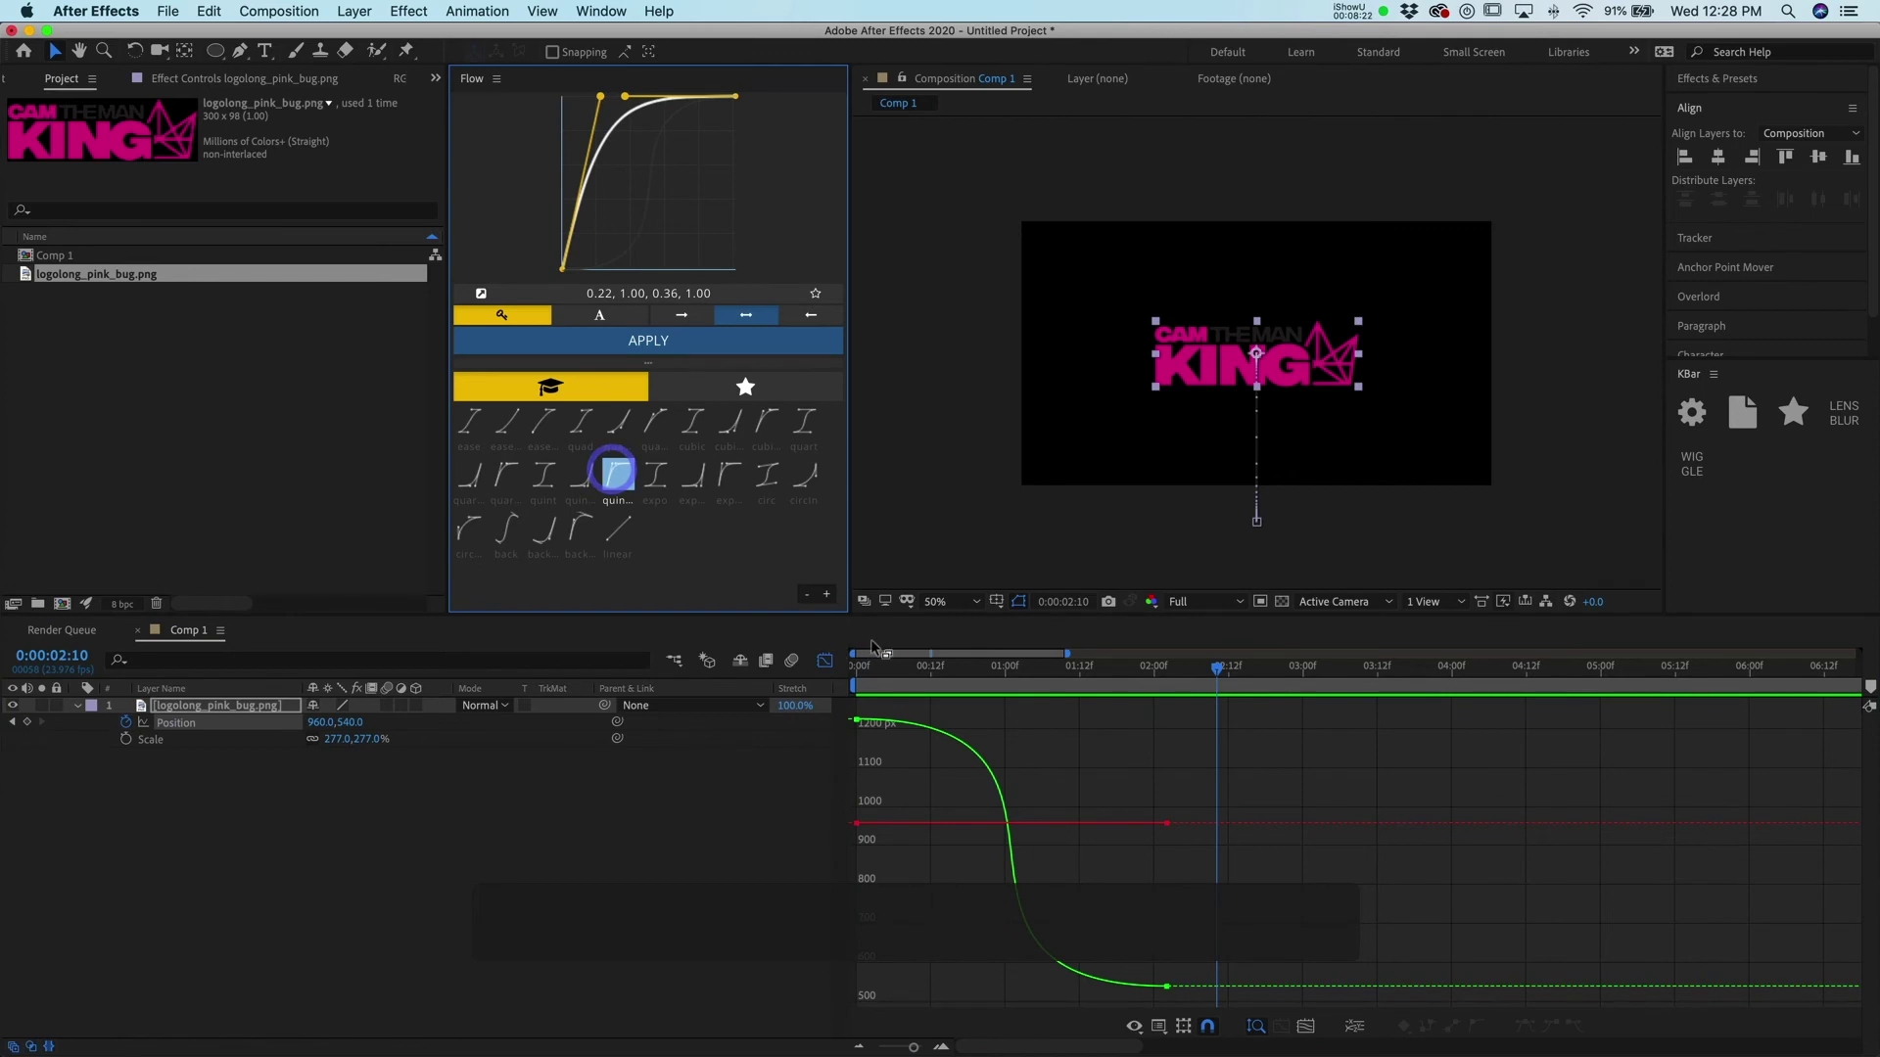
{"action": "left_click", "coordinate": [626, 339]}
{"action": "left_click", "coordinate": [793, 675]}
{"action": "key", "text": "Home"}
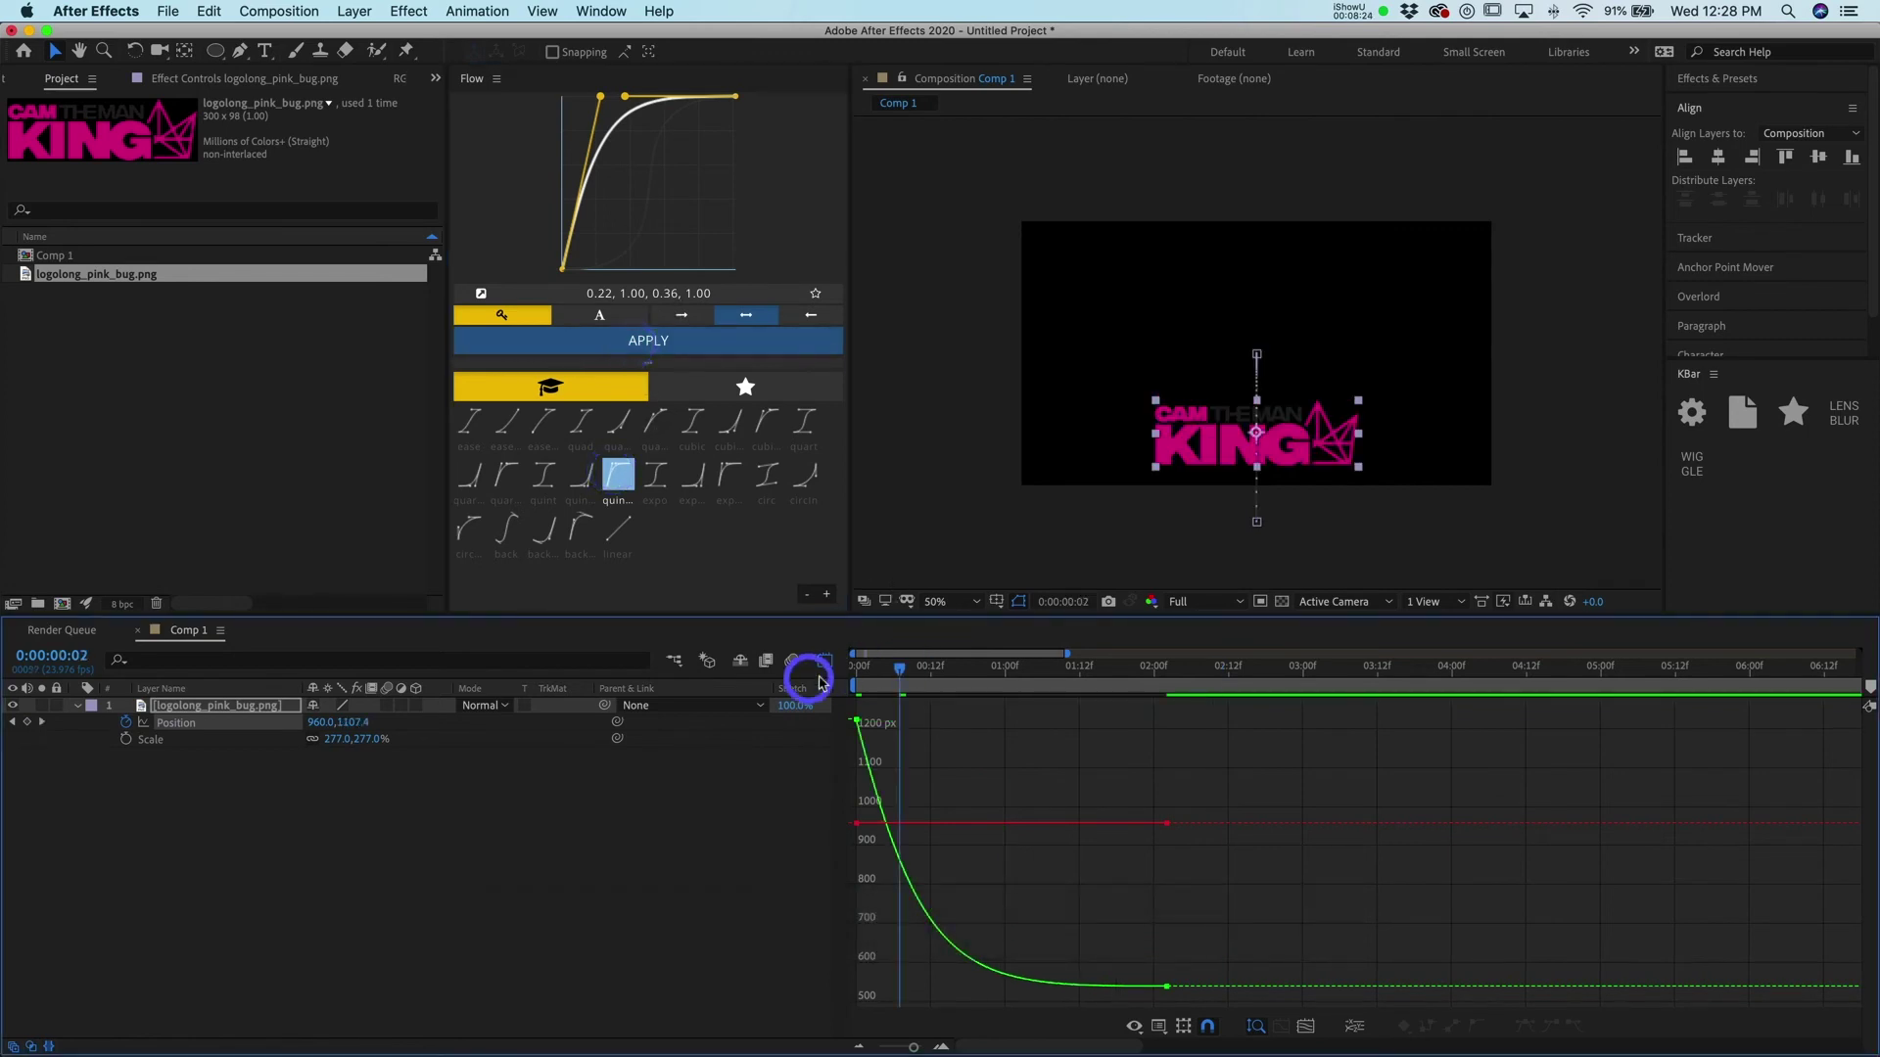
{"action": "key", "text": "space"}
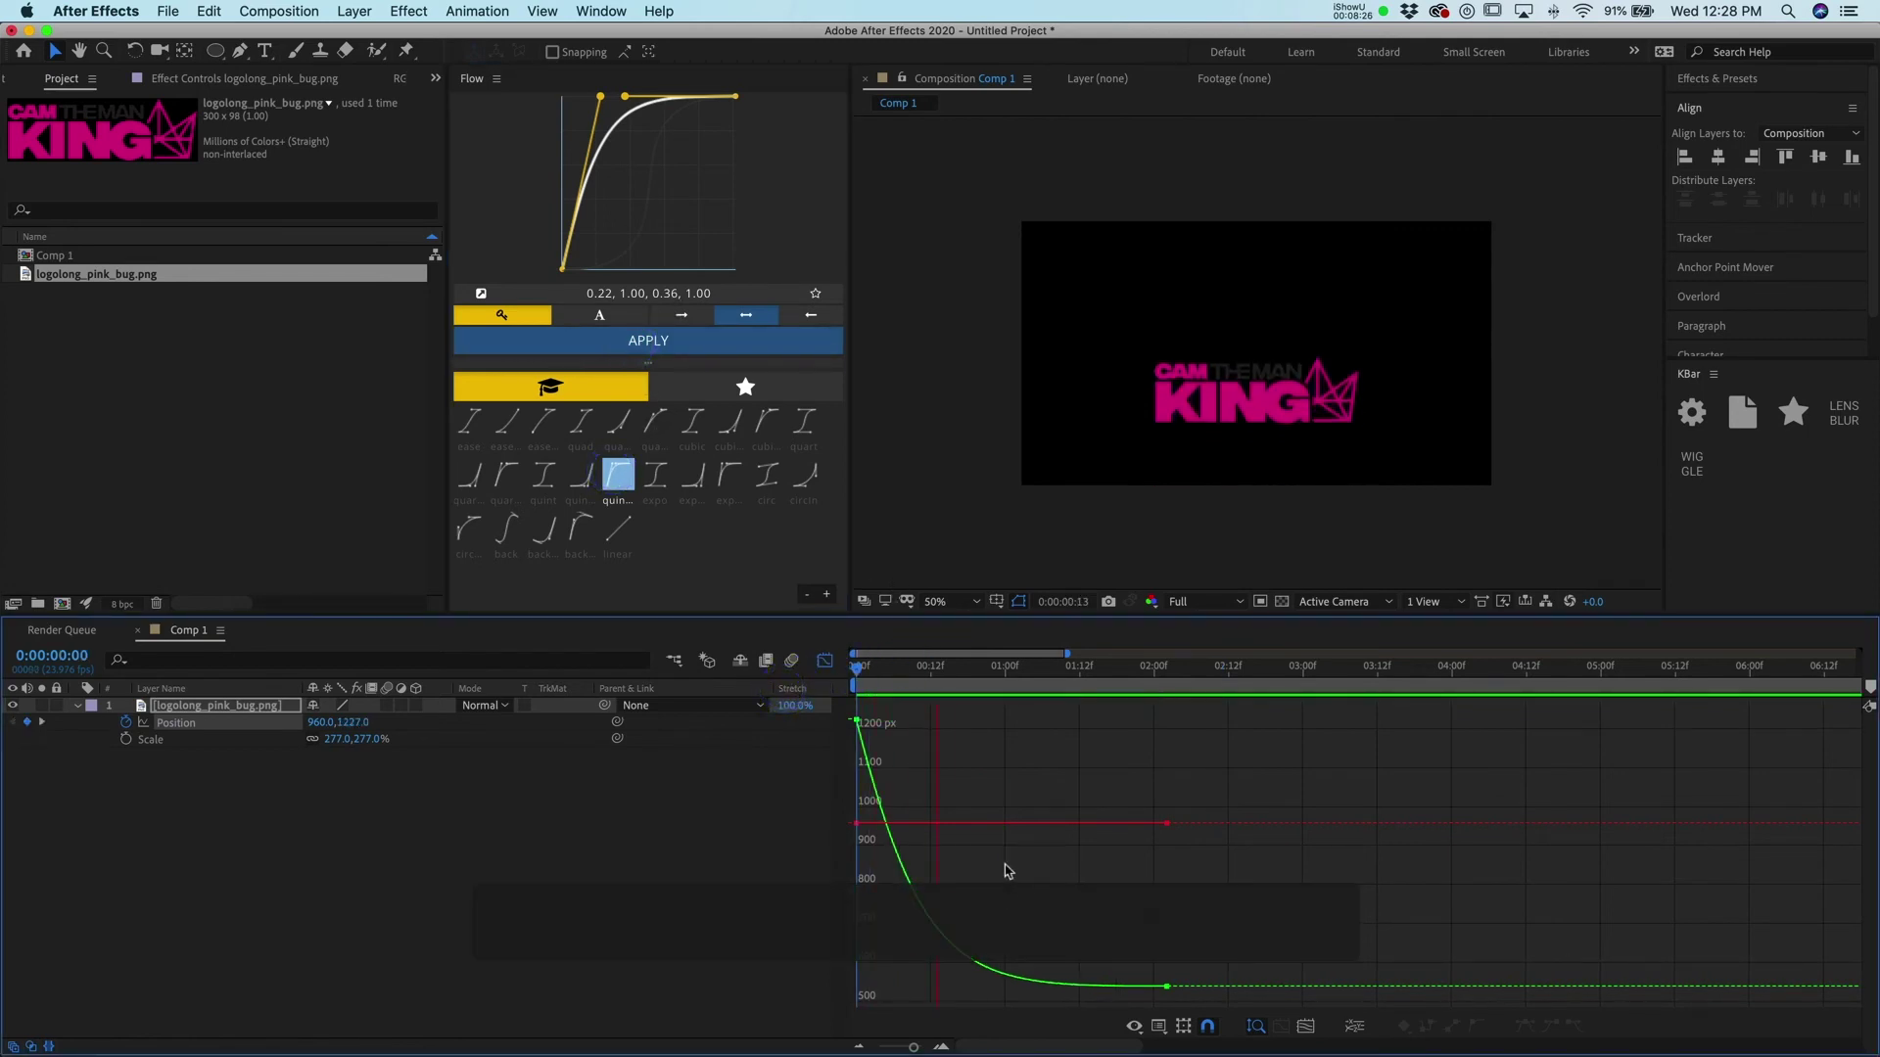
- Apply Flow's circ preset (0.88, 0.14, 0.12, 0.86) to the Position keyframes and play the slide-in from the start
{"action": "left_click", "coordinate": [767, 474]}
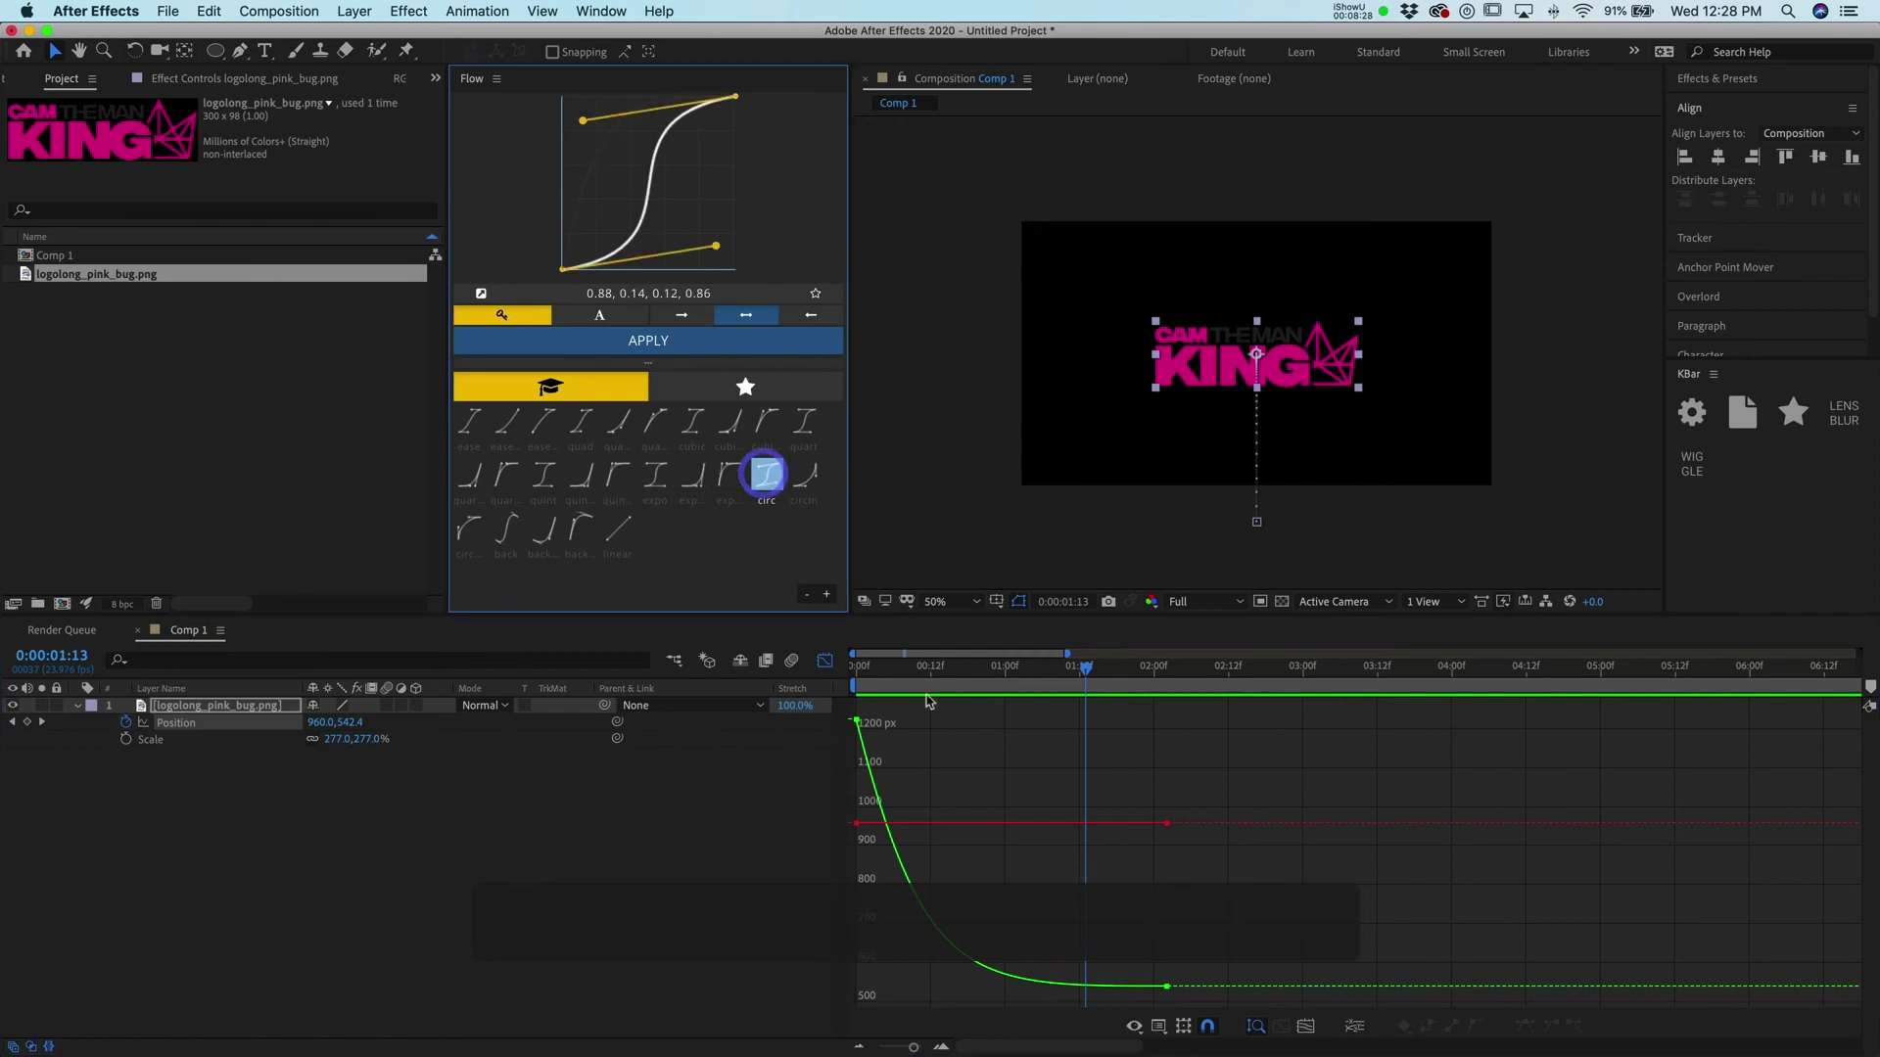
{"action": "left_click", "coordinate": [652, 341]}
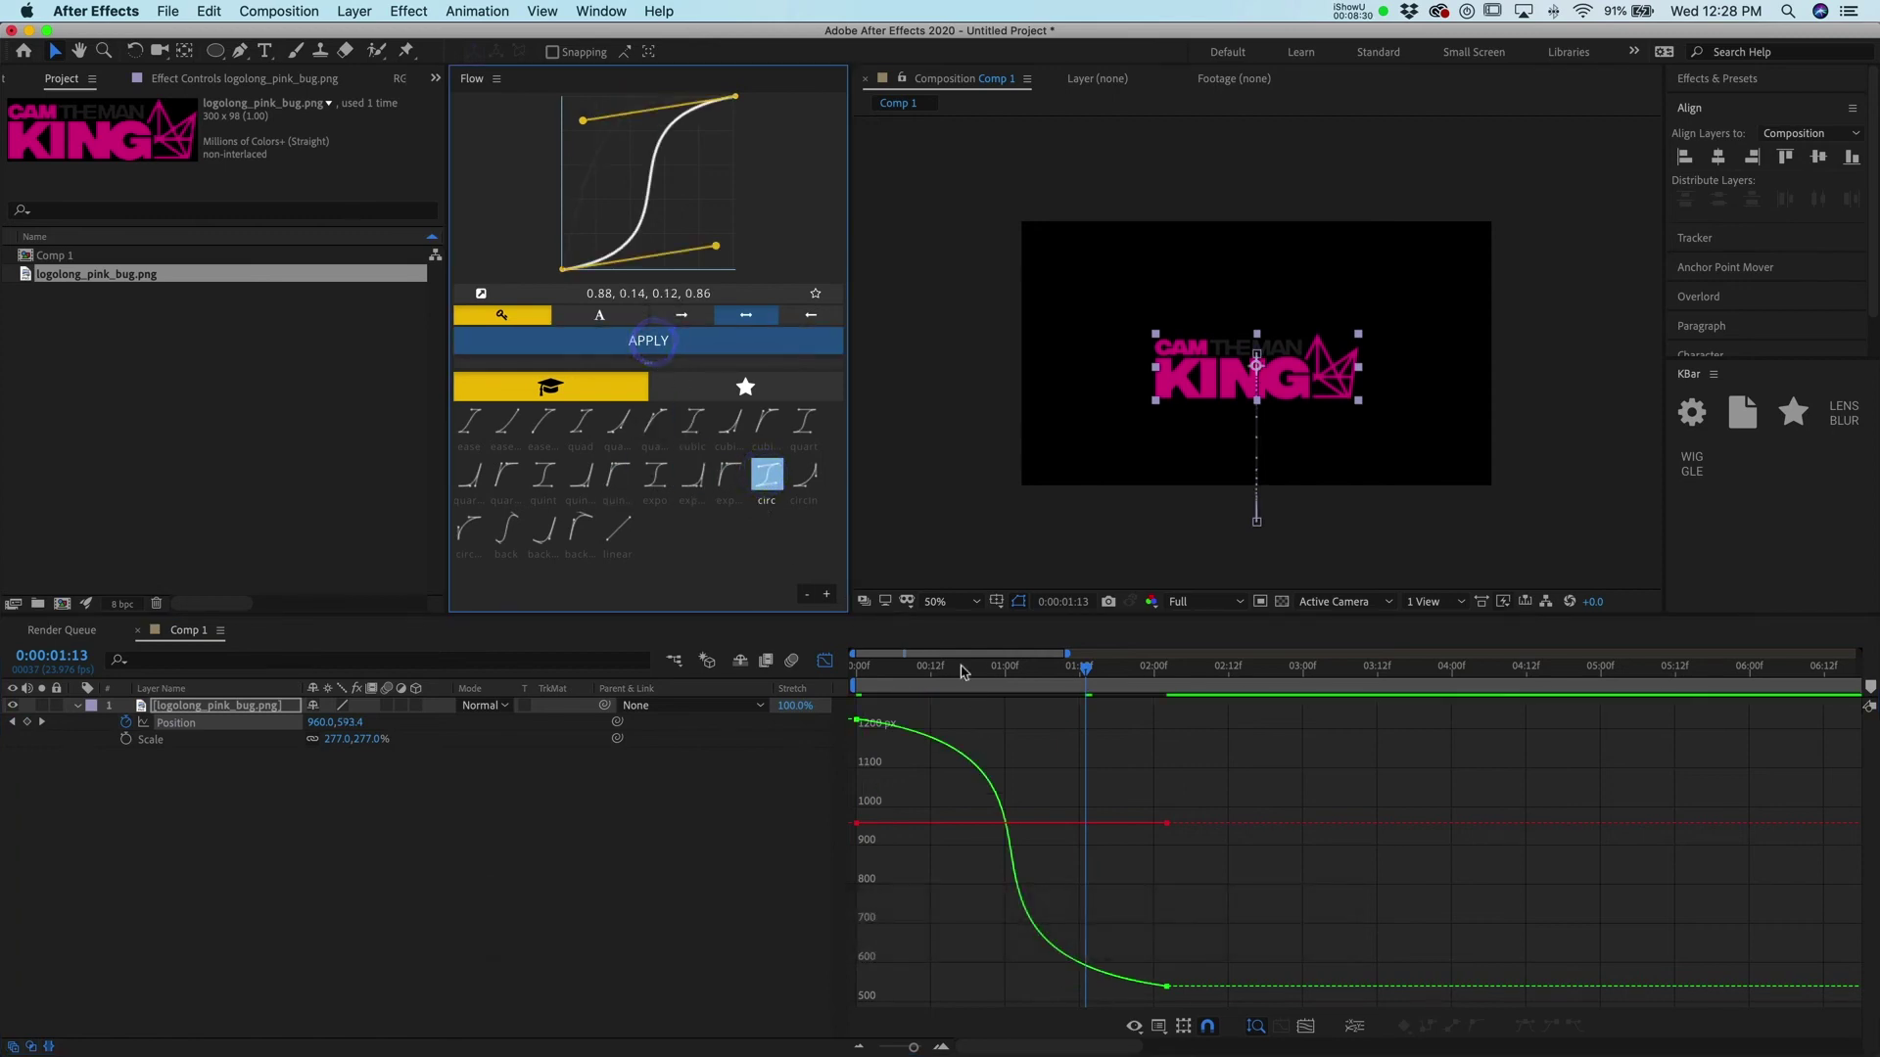
{"action": "left_click", "coordinate": [744, 697]}
{"action": "key", "text": "Home"}
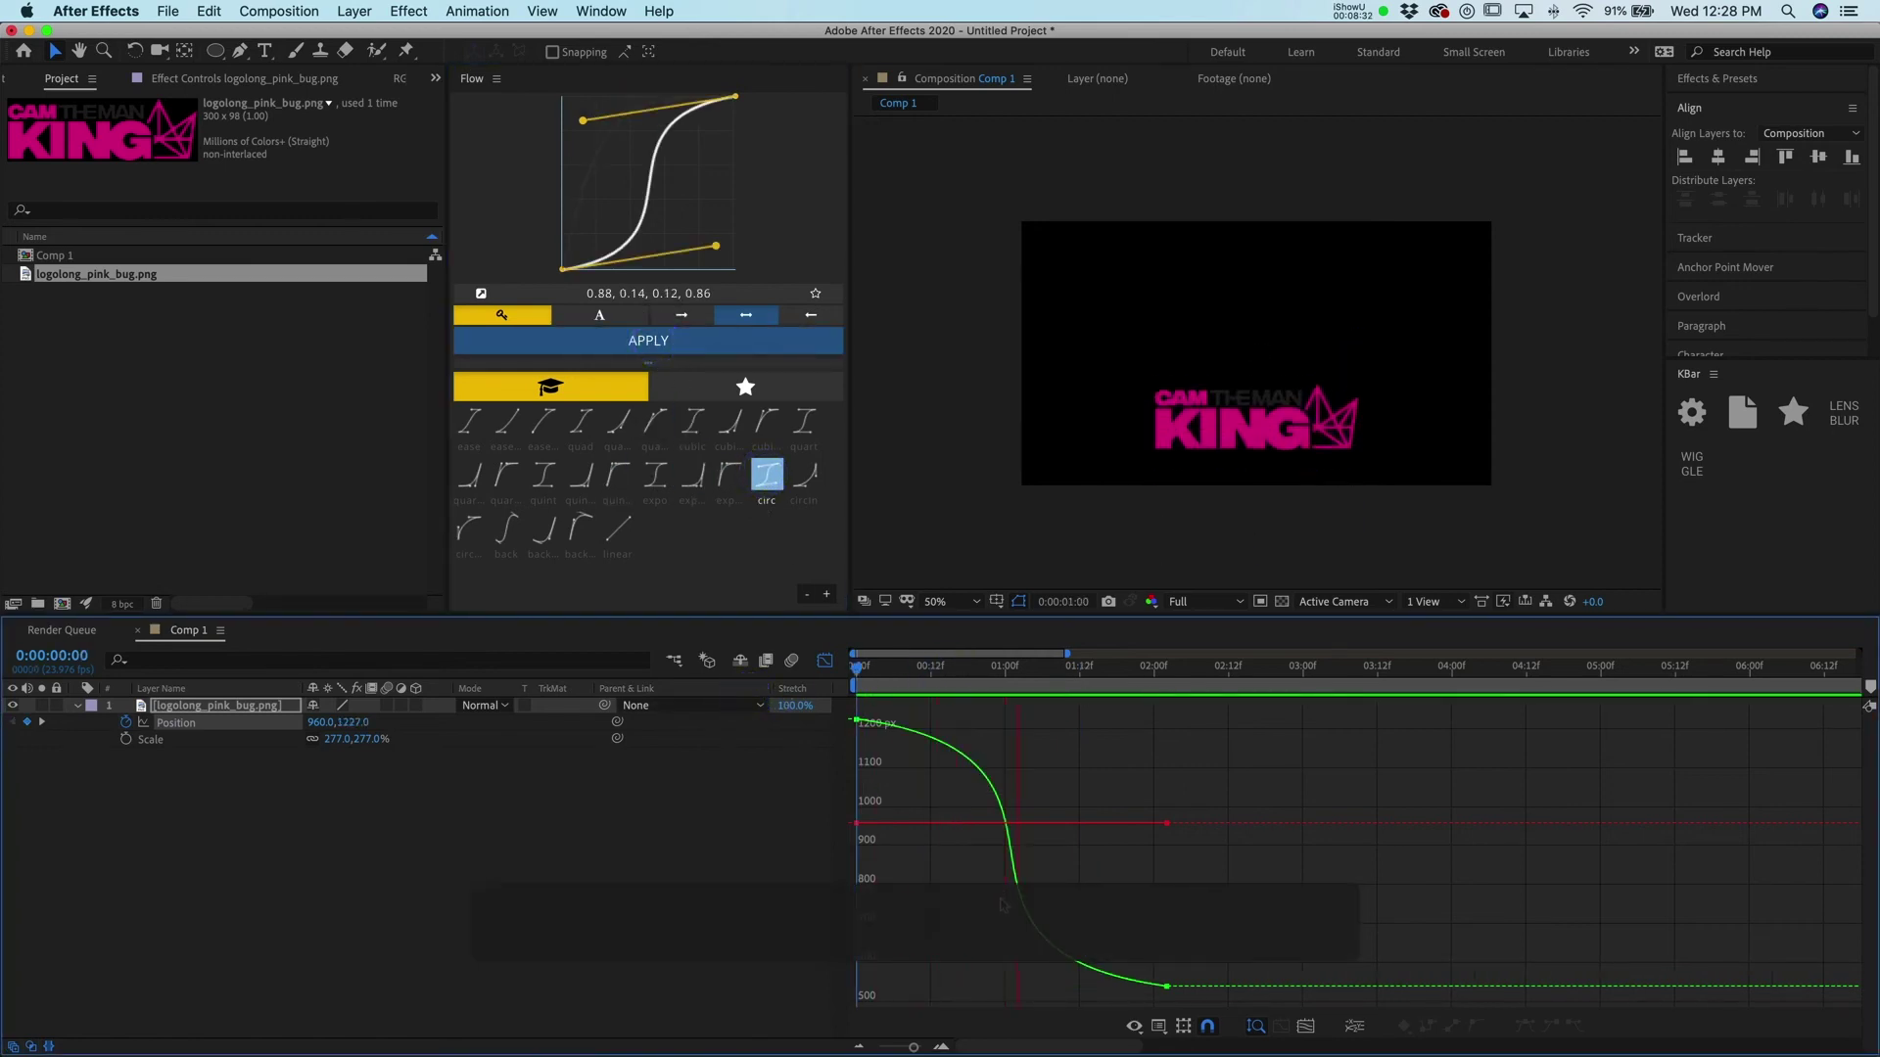
{"action": "left_click", "coordinate": [908, 666]}
{"action": "left_click", "coordinate": [861, 677]}
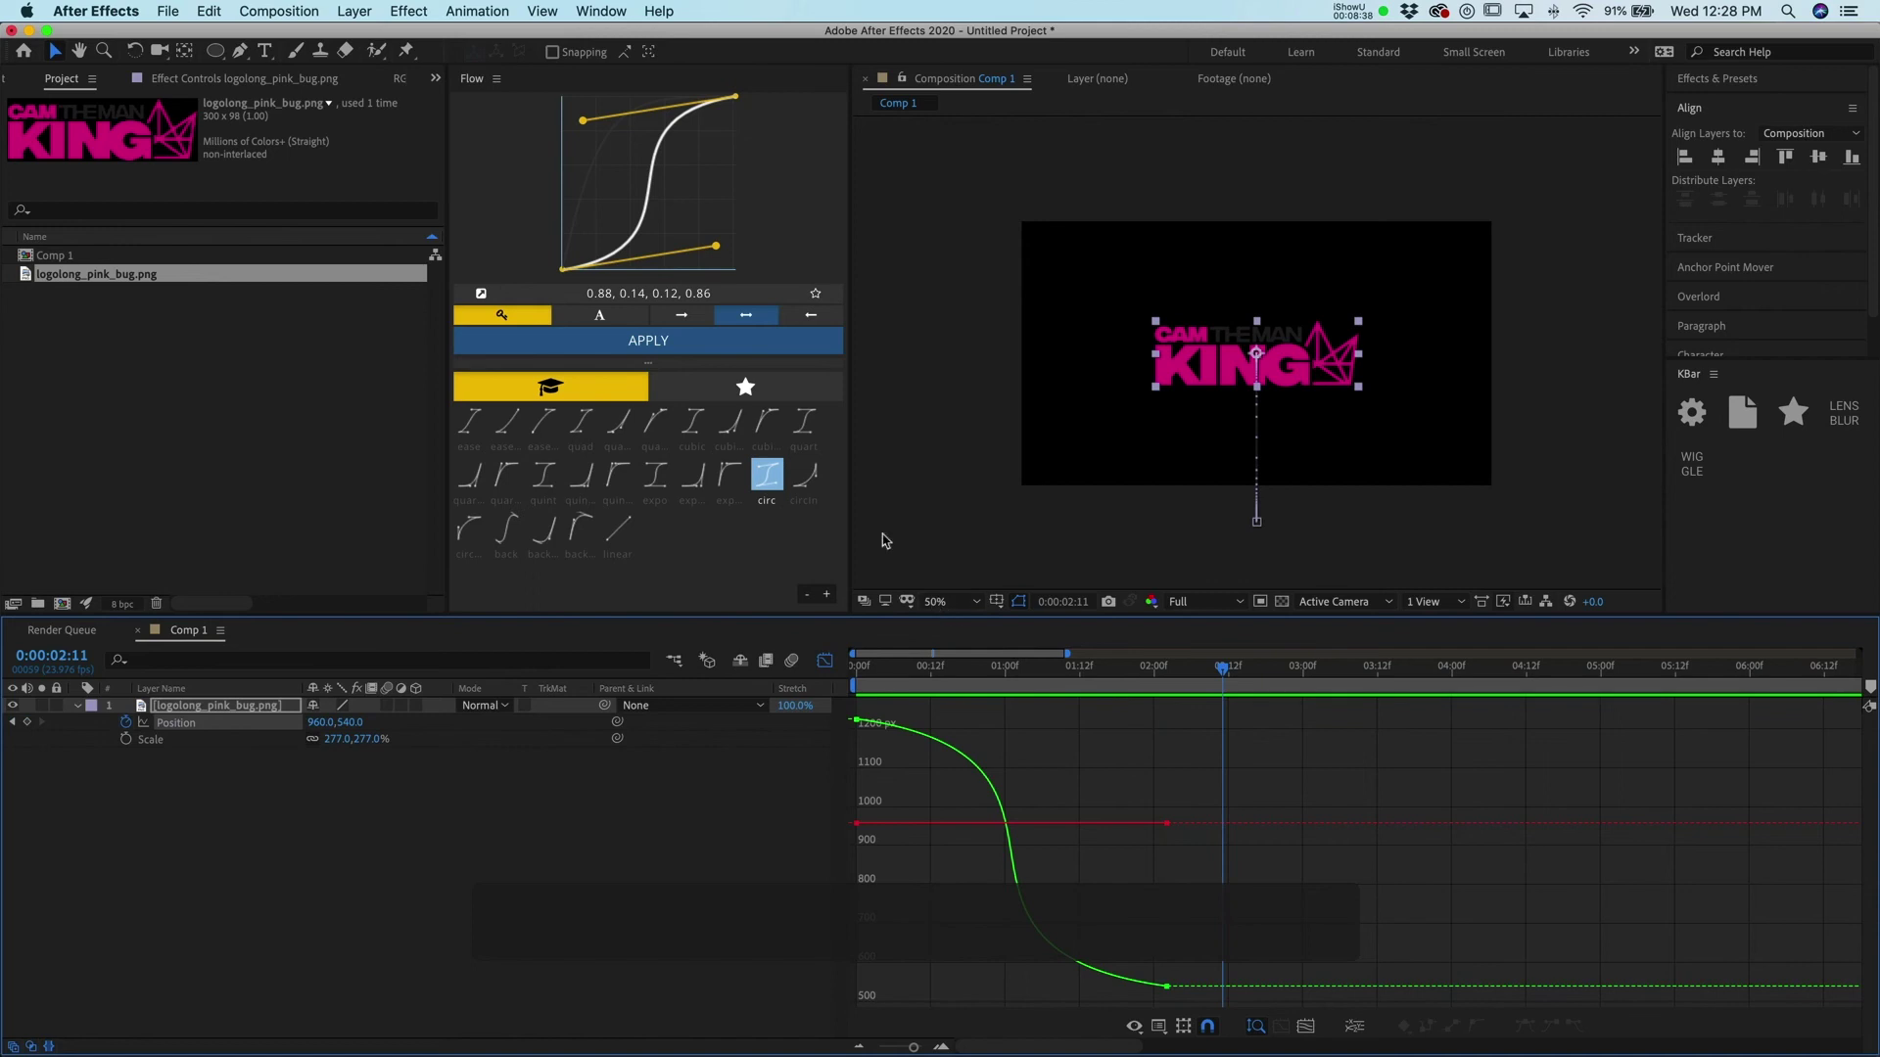
- Apply Flow's circIn preset (0.54, 0.00, 1.00, 0.44) to the Position keyframes and play the slide-in from the start
{"action": "left_click", "coordinate": [807, 482]}
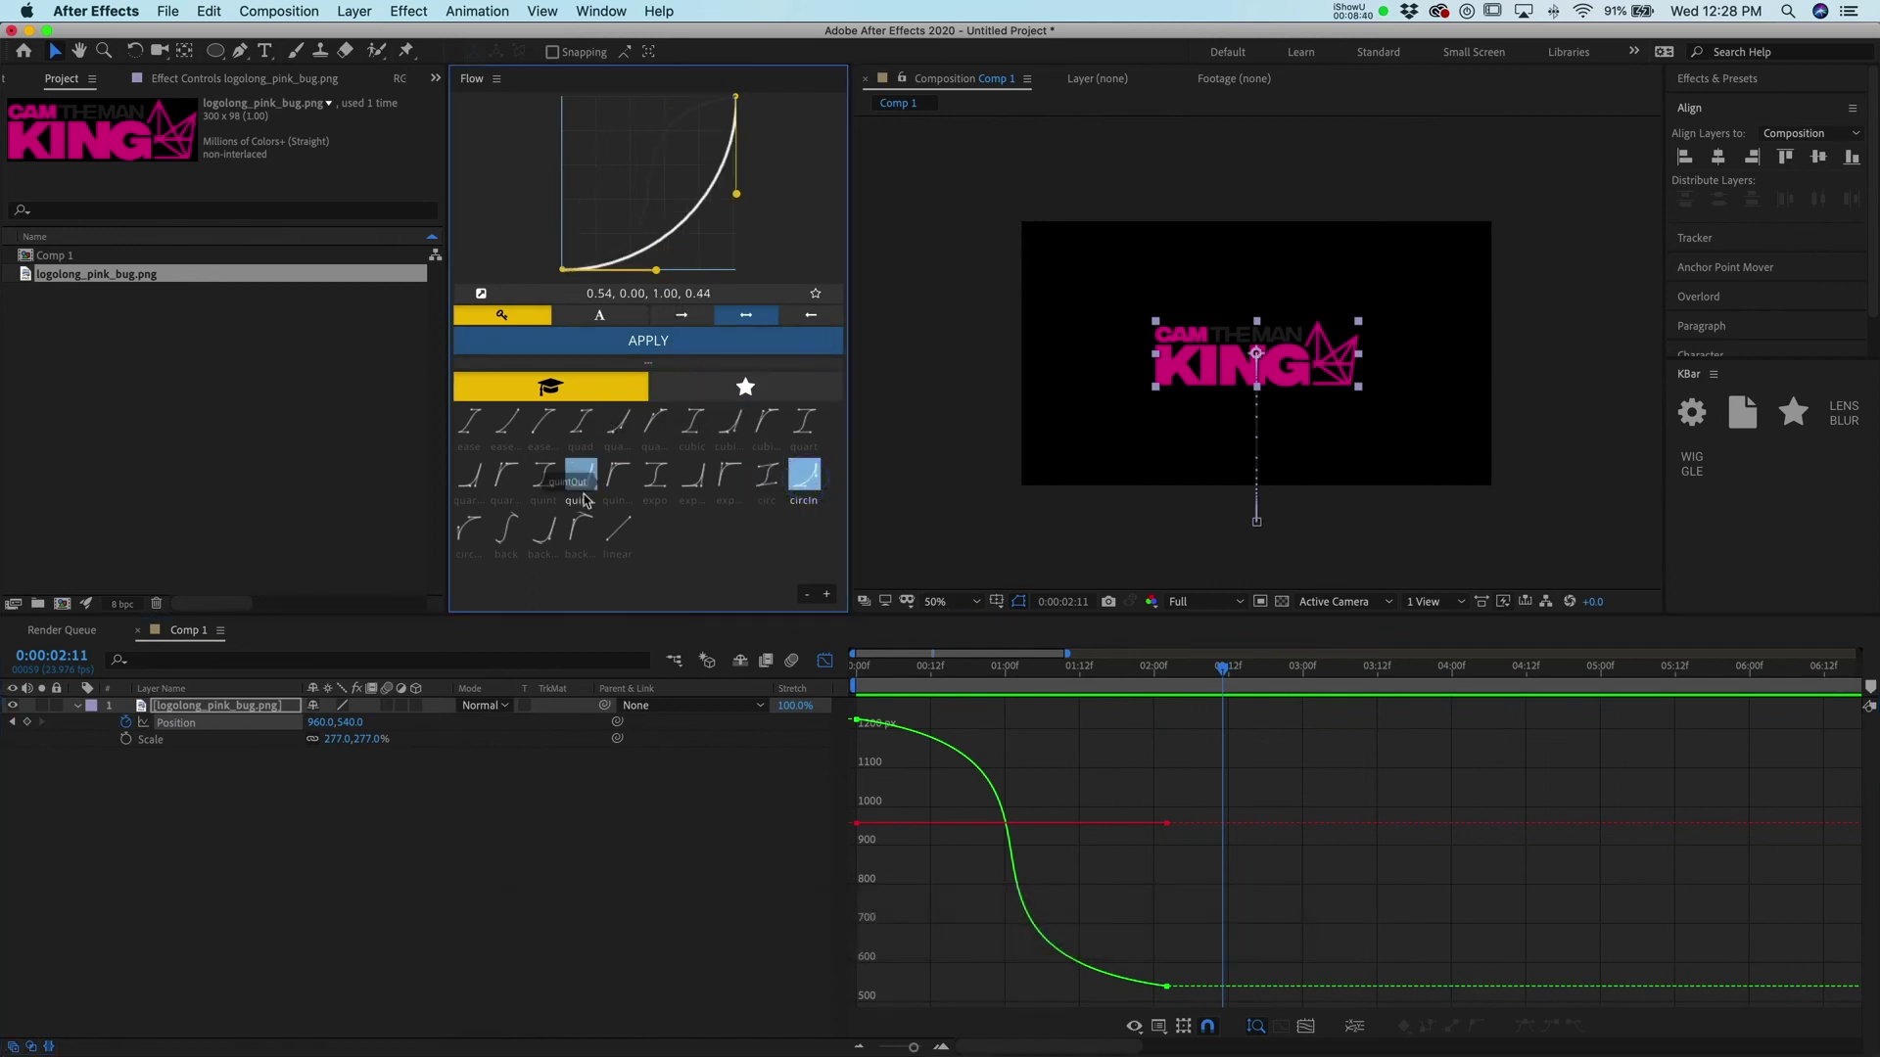
{"action": "left_click", "coordinate": [641, 343]}
{"action": "left_click_drag", "start_coordinate": [965, 677], "coordinate": [763, 693]}
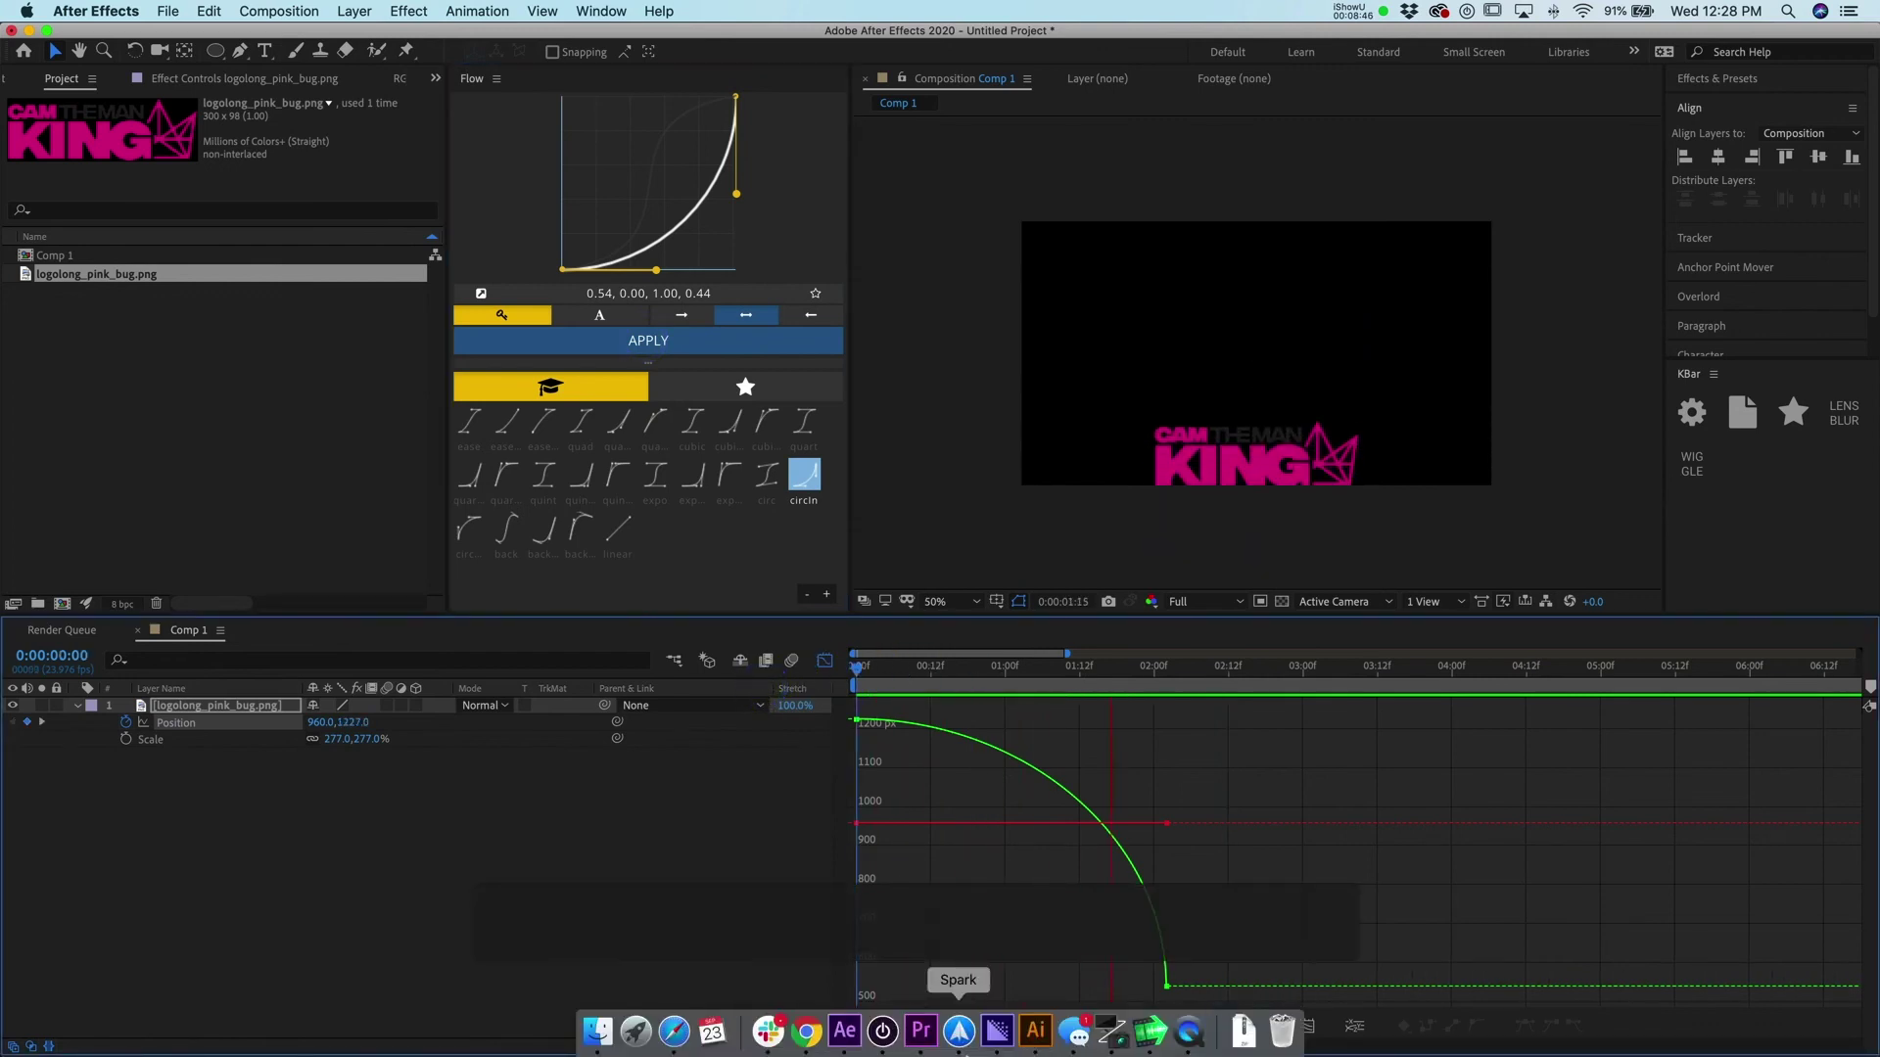
{"action": "left_click", "coordinate": [797, 691]}
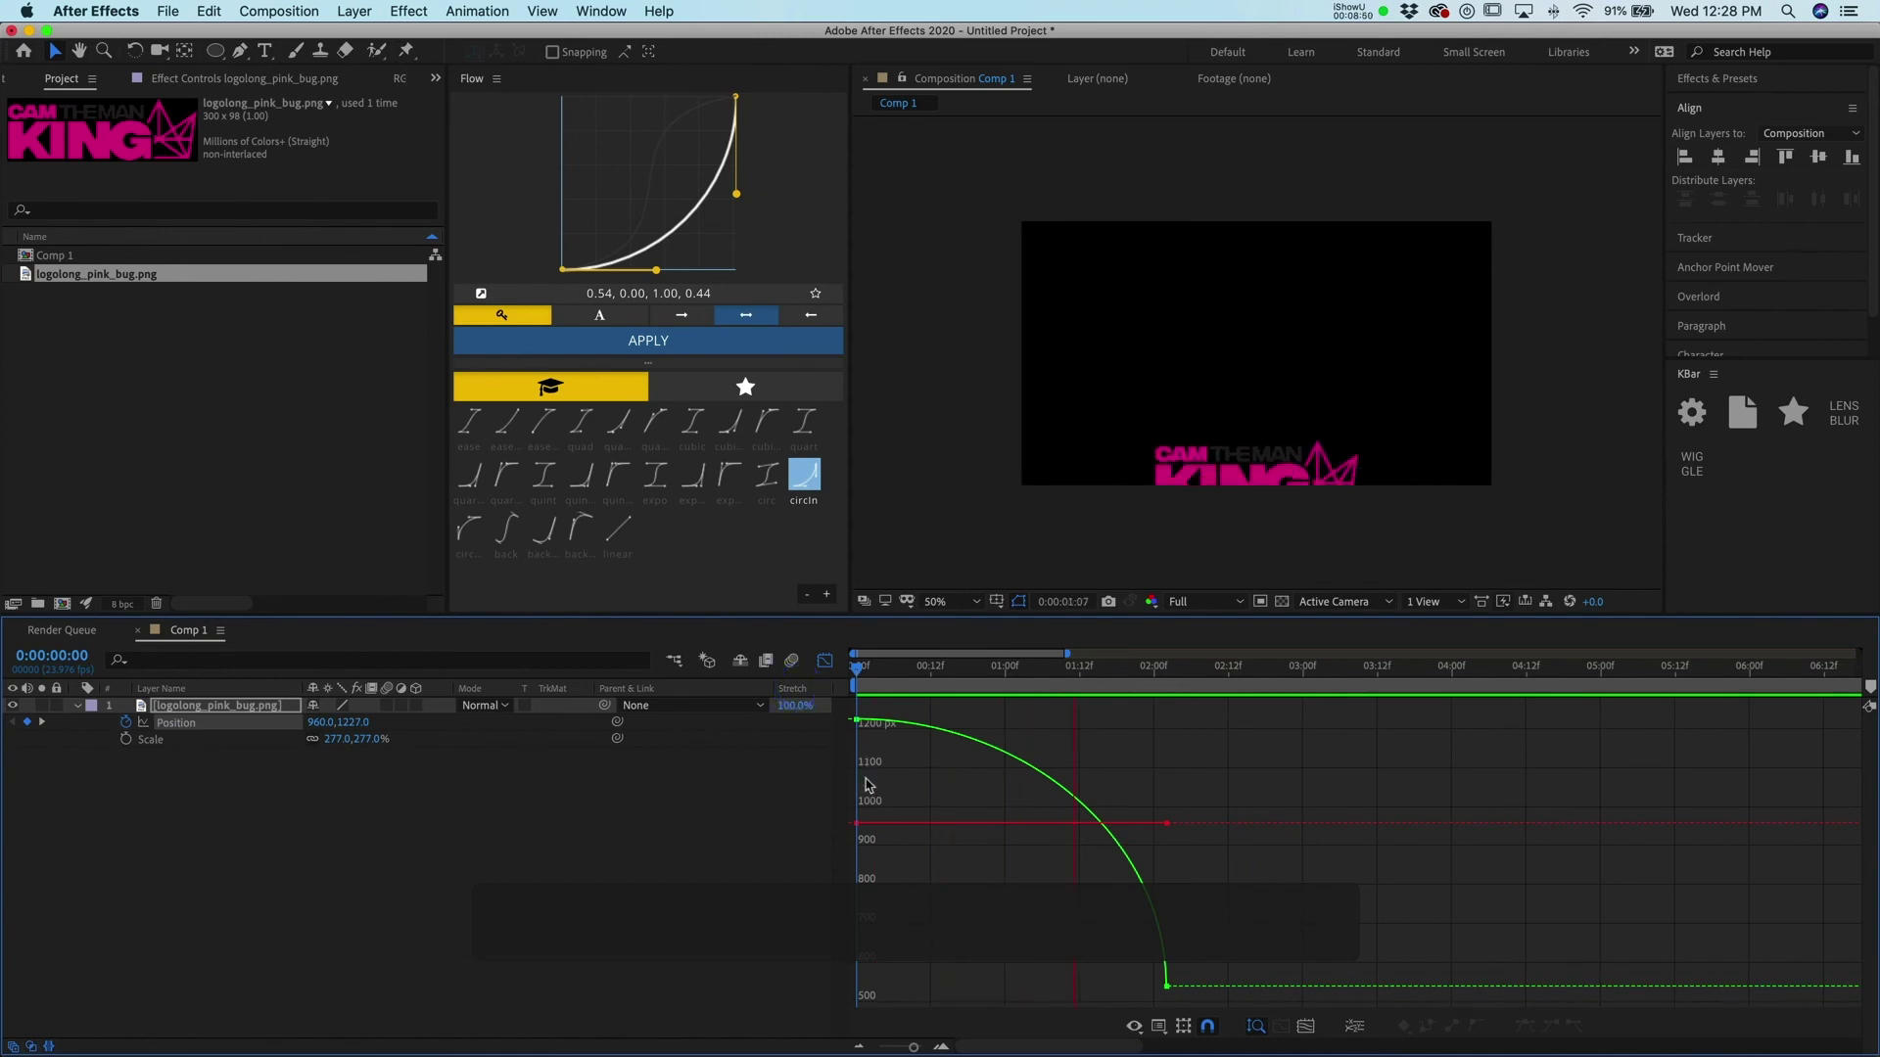
{"action": "key", "text": "space"}
- Try Flow's backOut and back presets, and apply the quint preset (0.84, 0.00, 0.16, 1.00) to the Position keyframes
{"action": "left_click", "coordinate": [588, 532]}
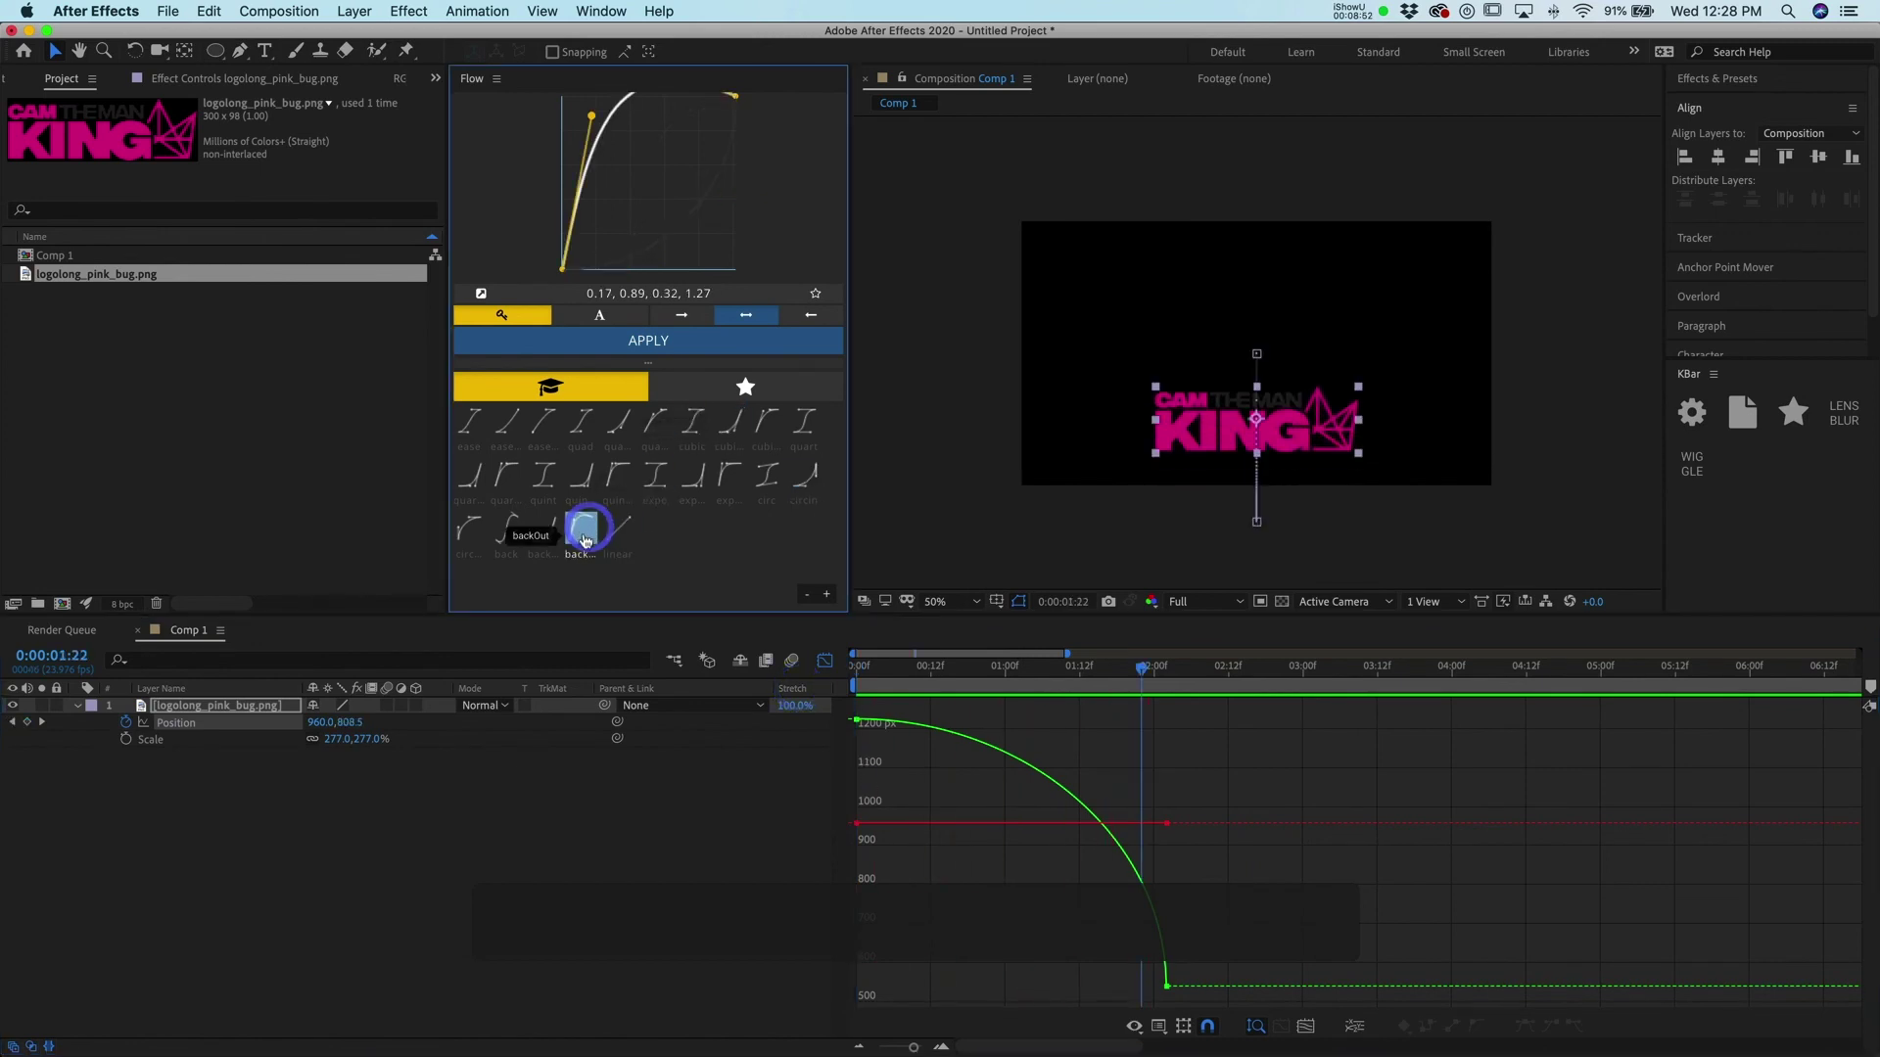
{"action": "left_click", "coordinate": [658, 342]}
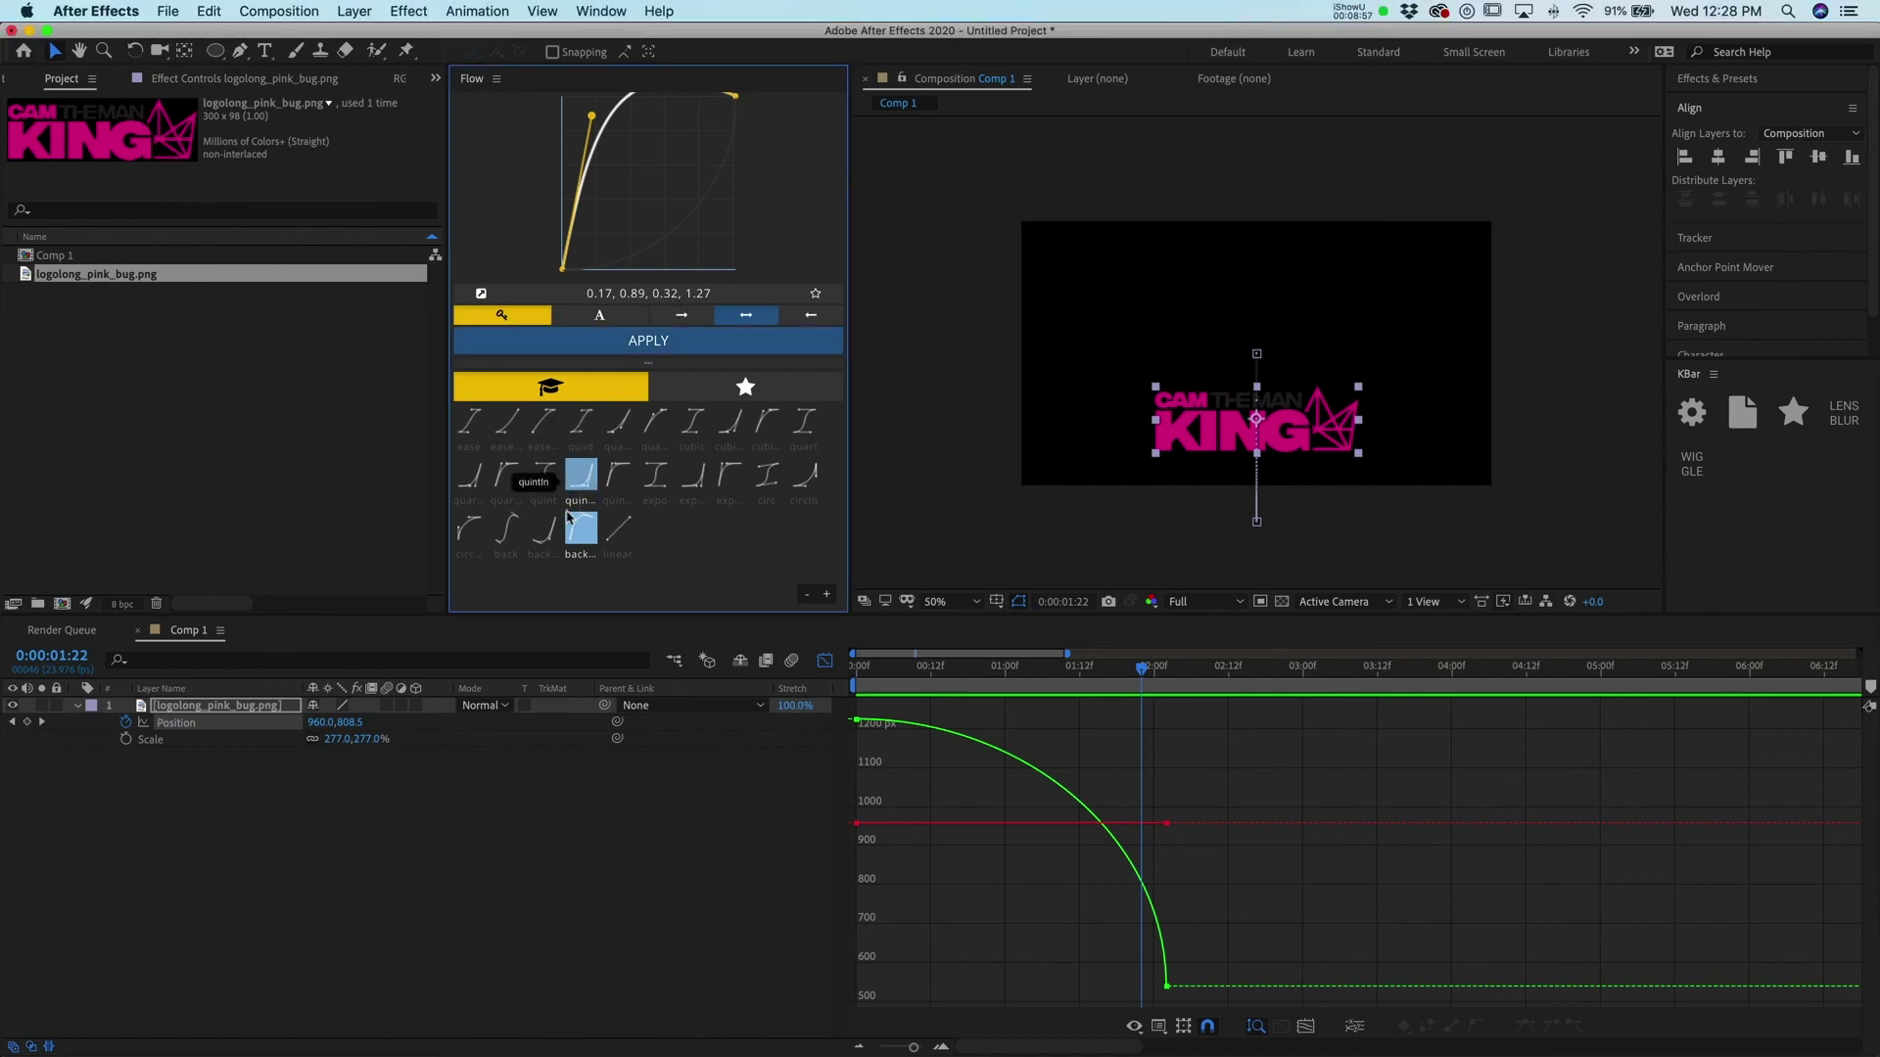
{"action": "left_click", "coordinate": [511, 528]}
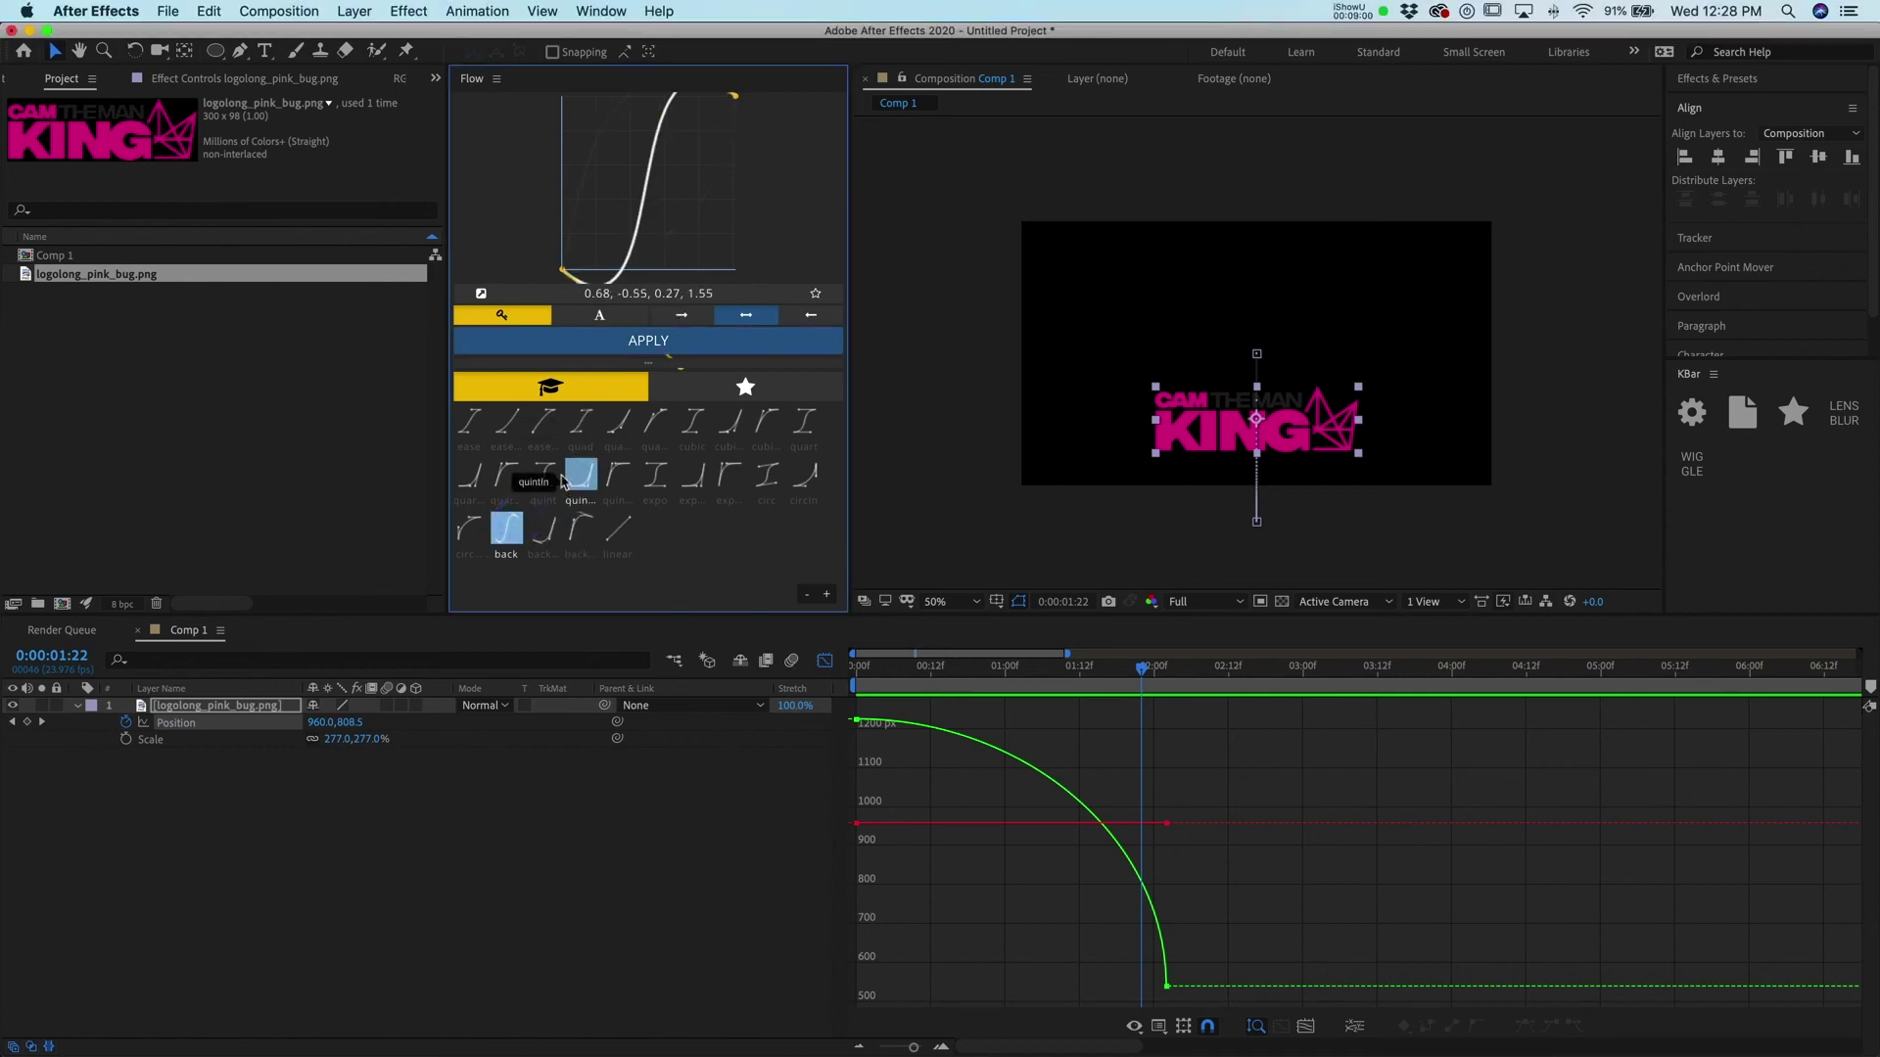
{"action": "left_click", "coordinate": [543, 475]}
{"action": "left_click", "coordinate": [649, 341]}
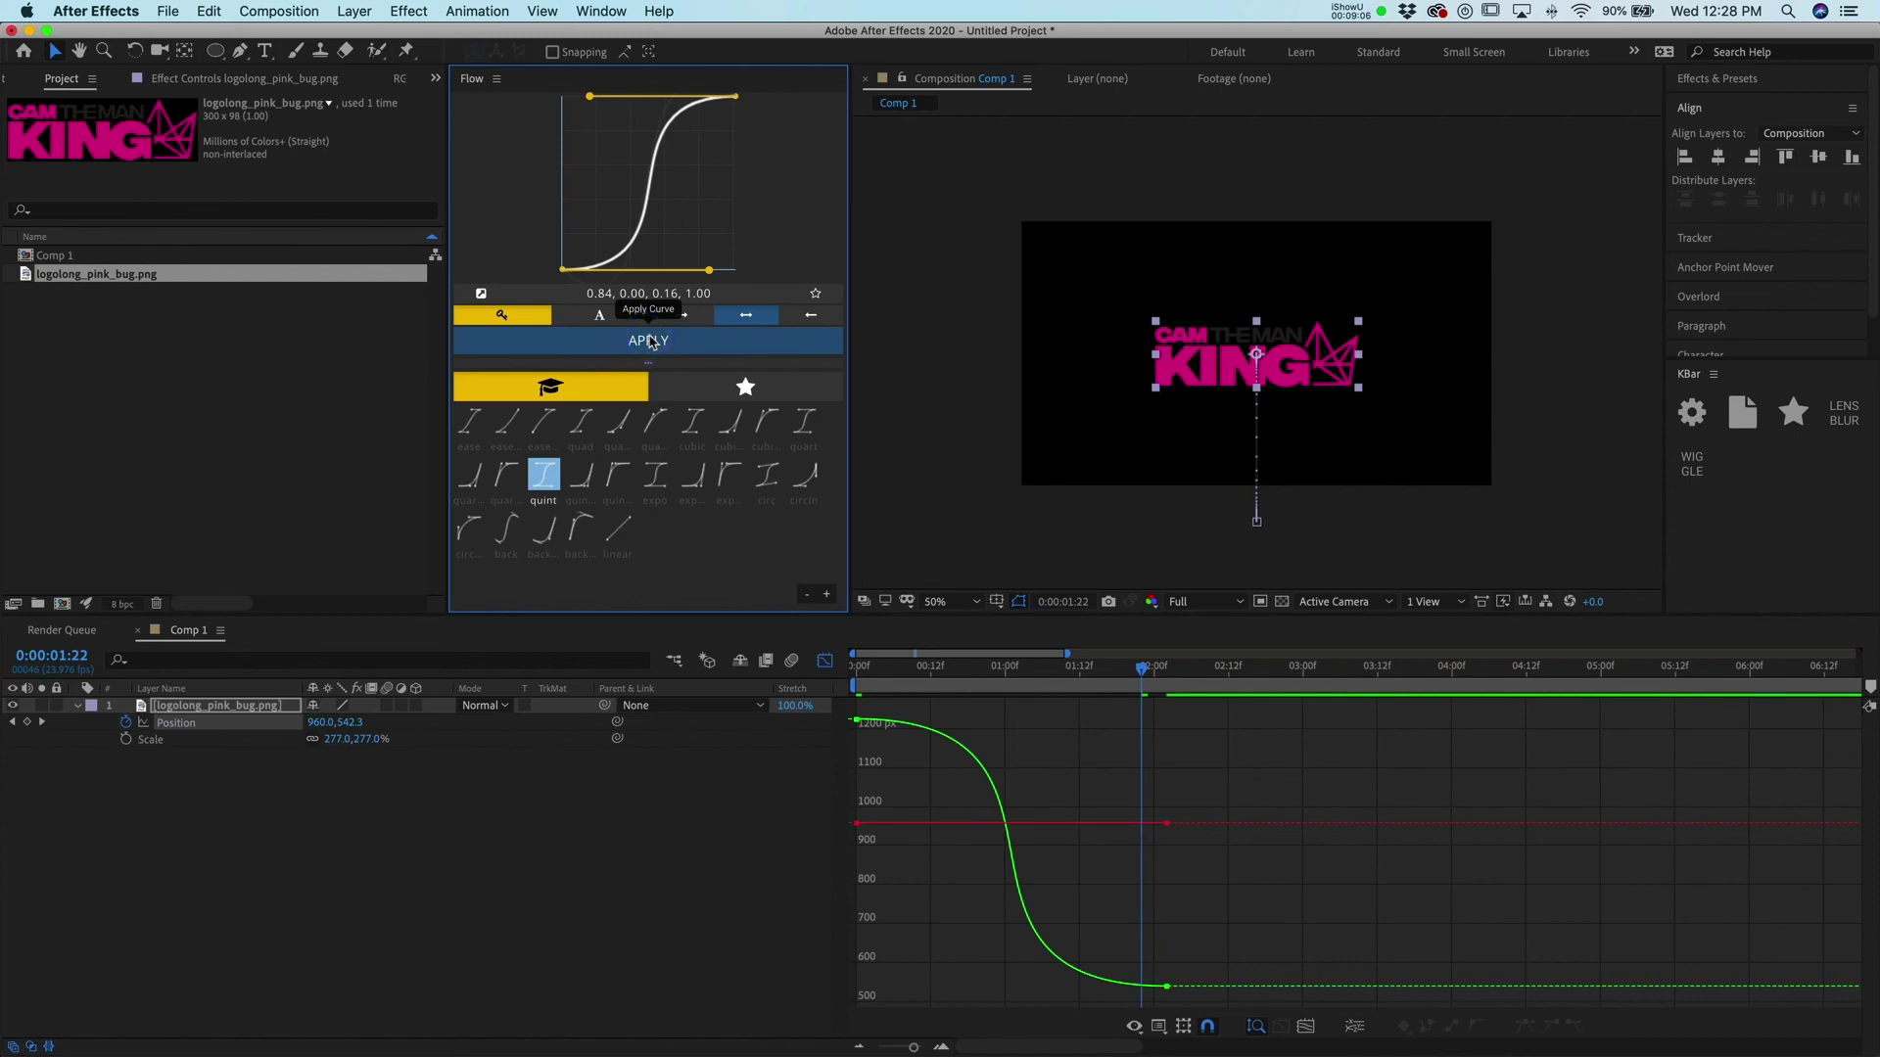